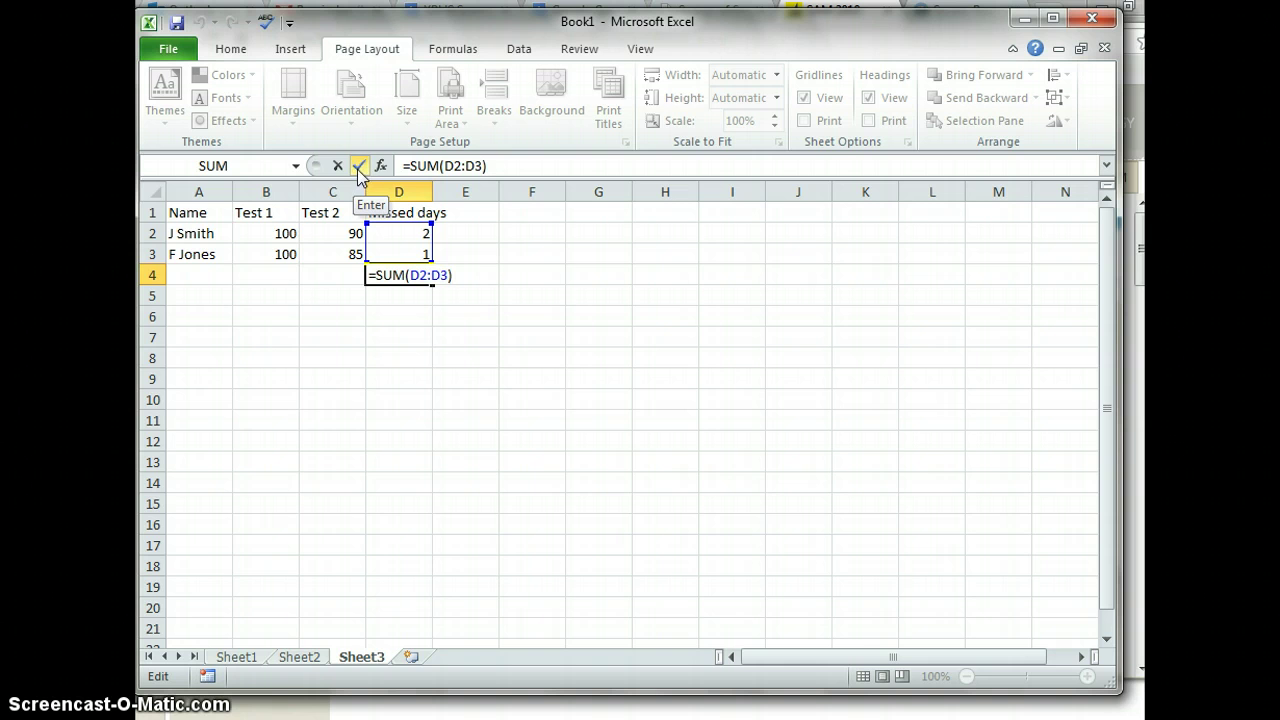
# Step: Enter the formula =SUM(D2:D3) in cell D4 to total the missed days
pyautogui.click(358, 166)
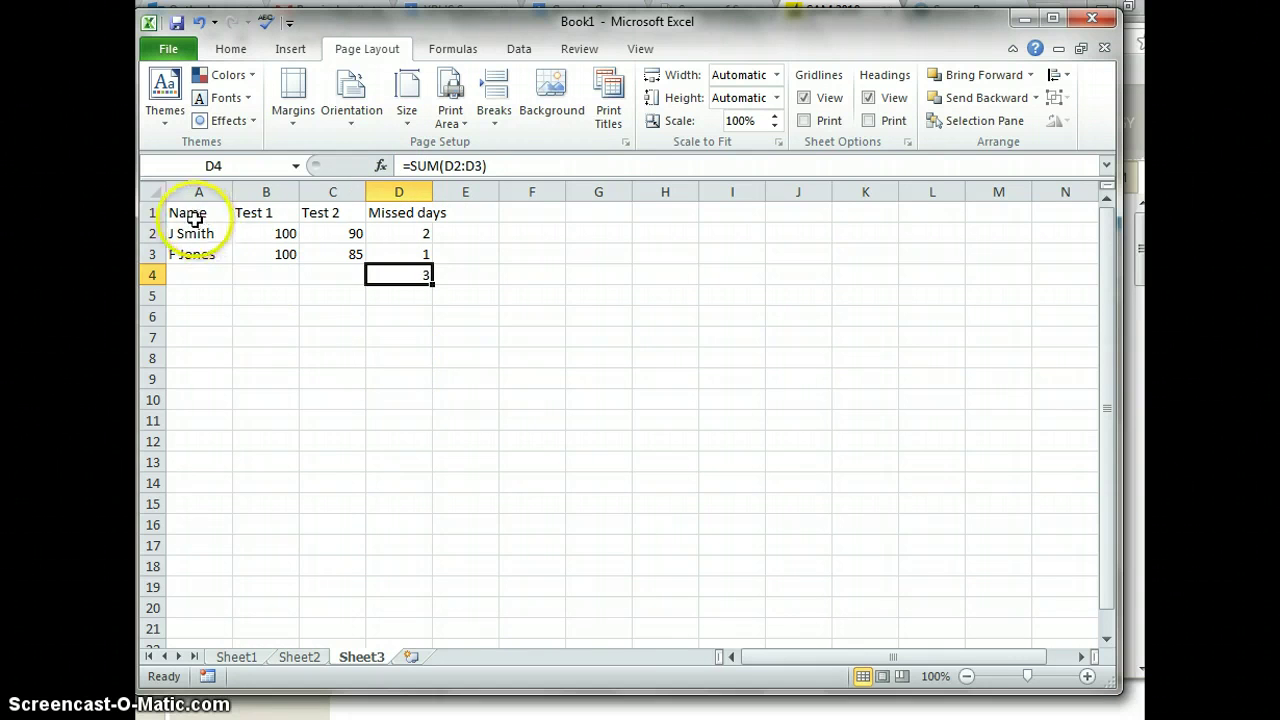
# Step: Insert a 2-D clustered column chart based on the data in A1:D3
pyautogui.moveTo(192, 218); pyautogui.dragTo(401, 249)
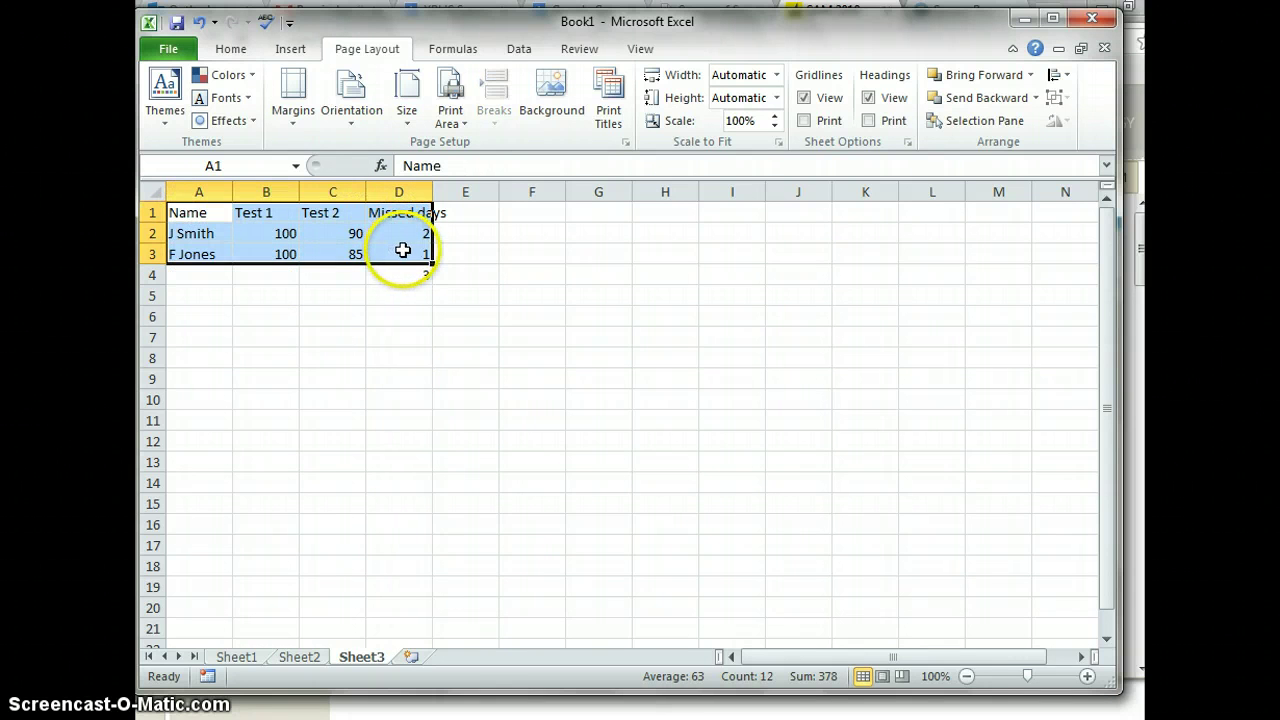
pyautogui.click(291, 50)
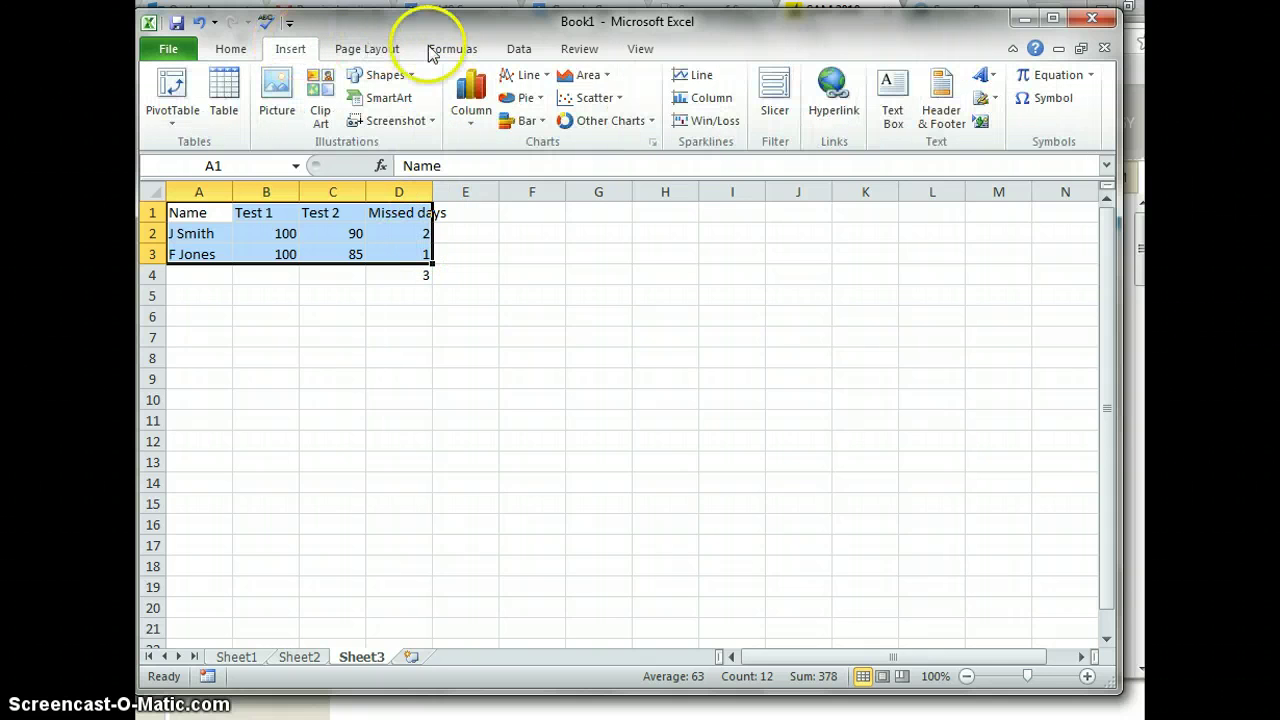
pyautogui.click(472, 112)
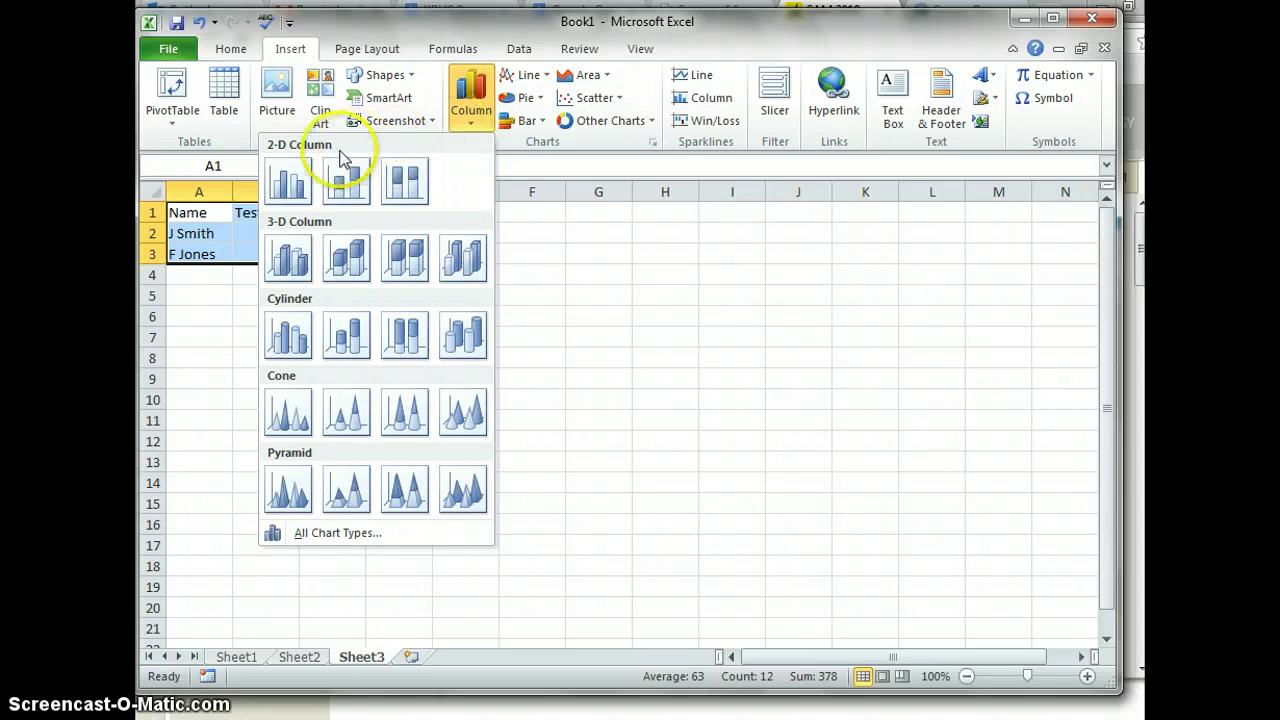
pyautogui.click(287, 187)
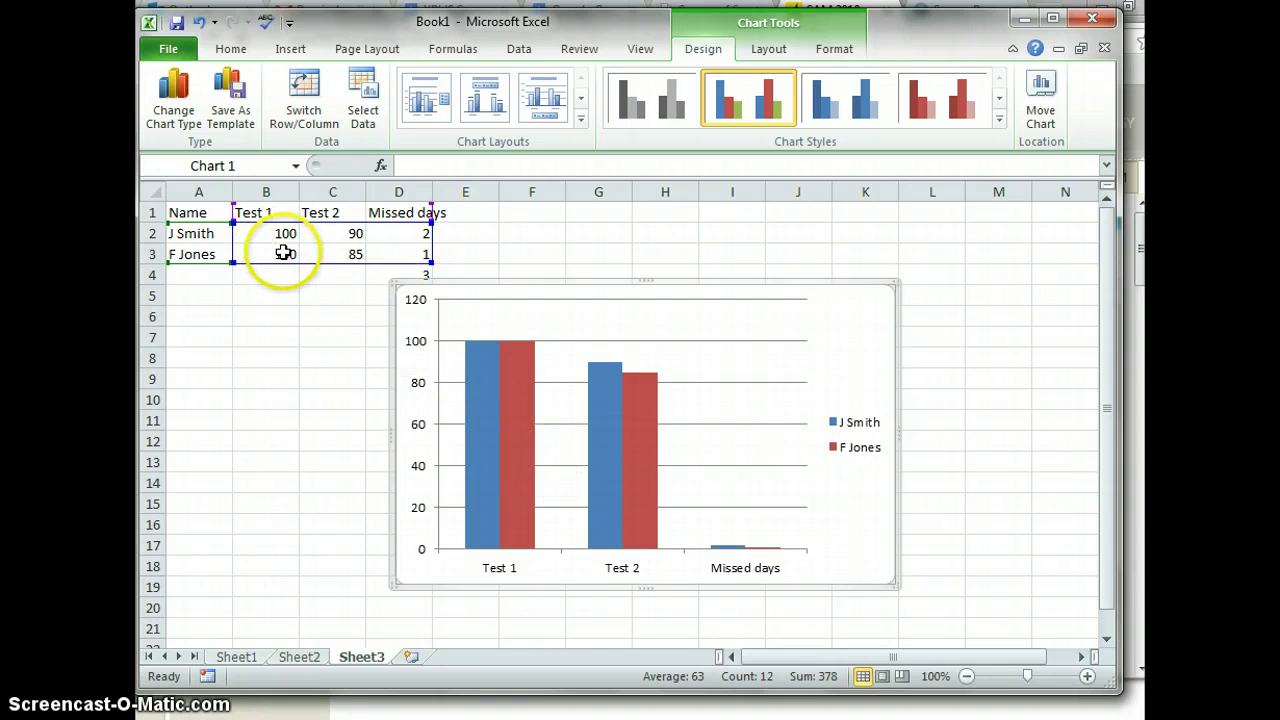
# Step: Change the Test 2 score in cell C3 to 87 and check its bar in the chart
pyautogui.click(347, 255)
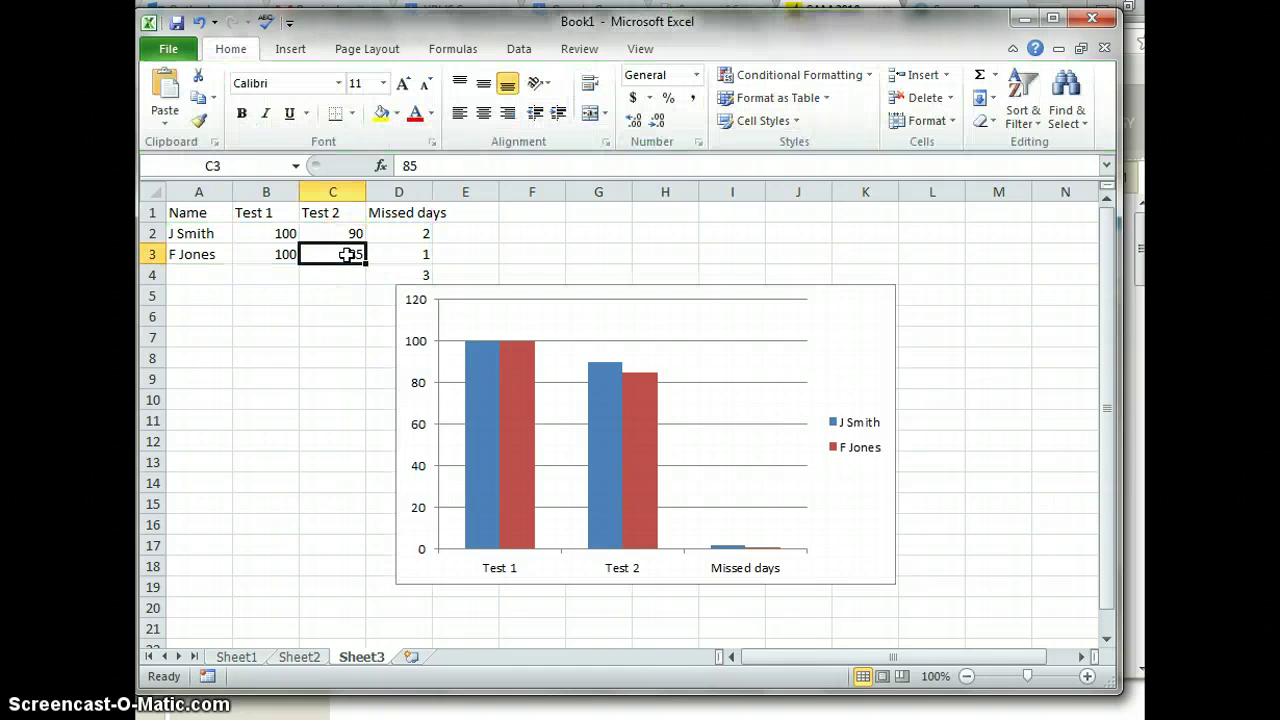
pyautogui.write('87')
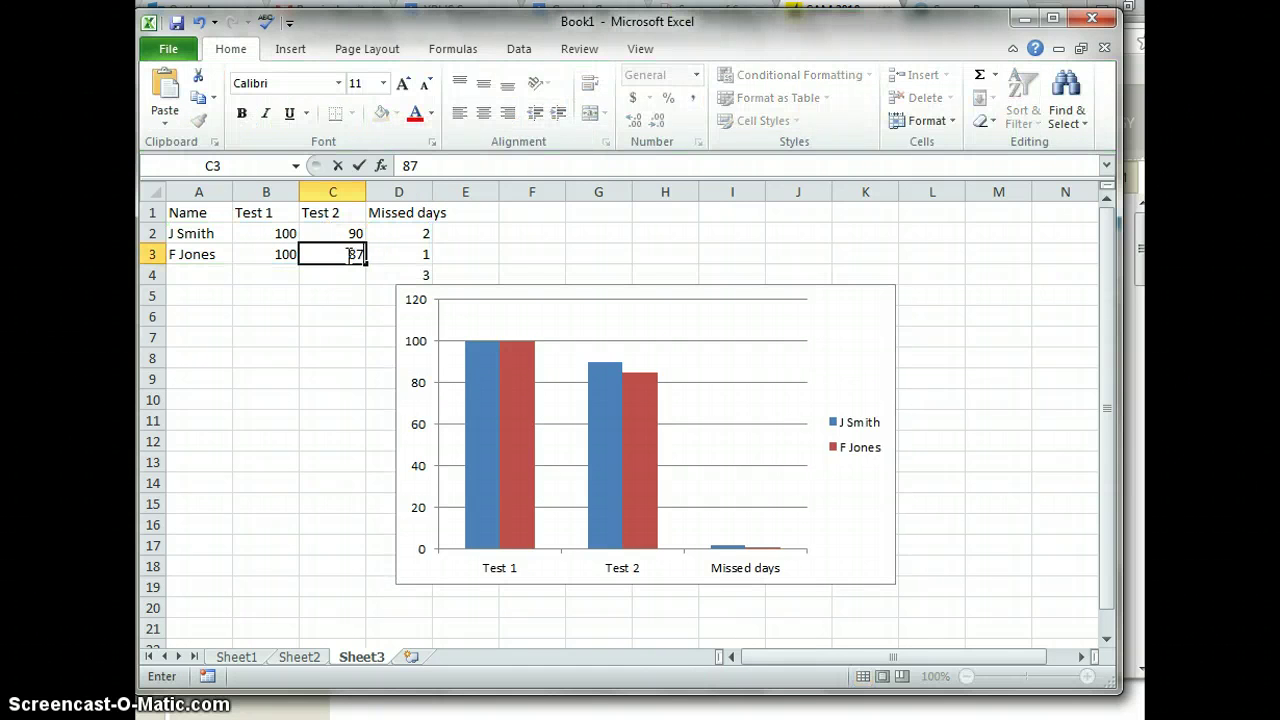
pyautogui.press('Return')
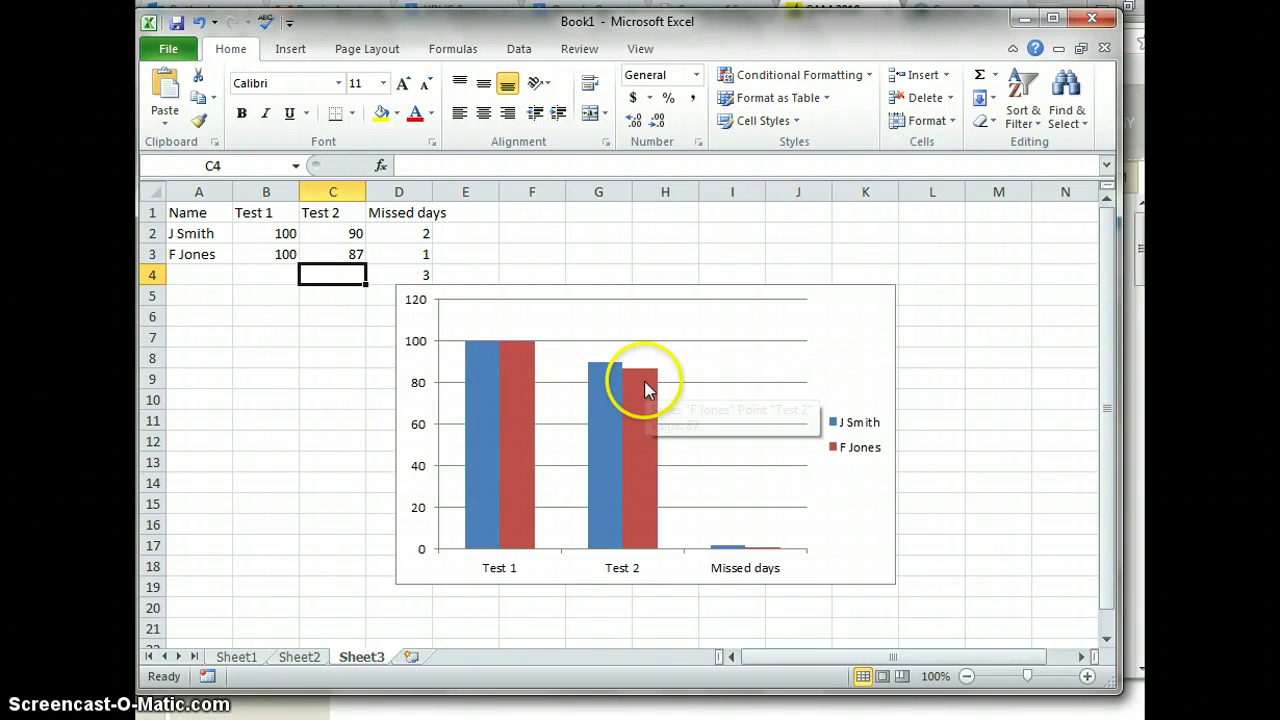
pyautogui.moveTo(644, 381)
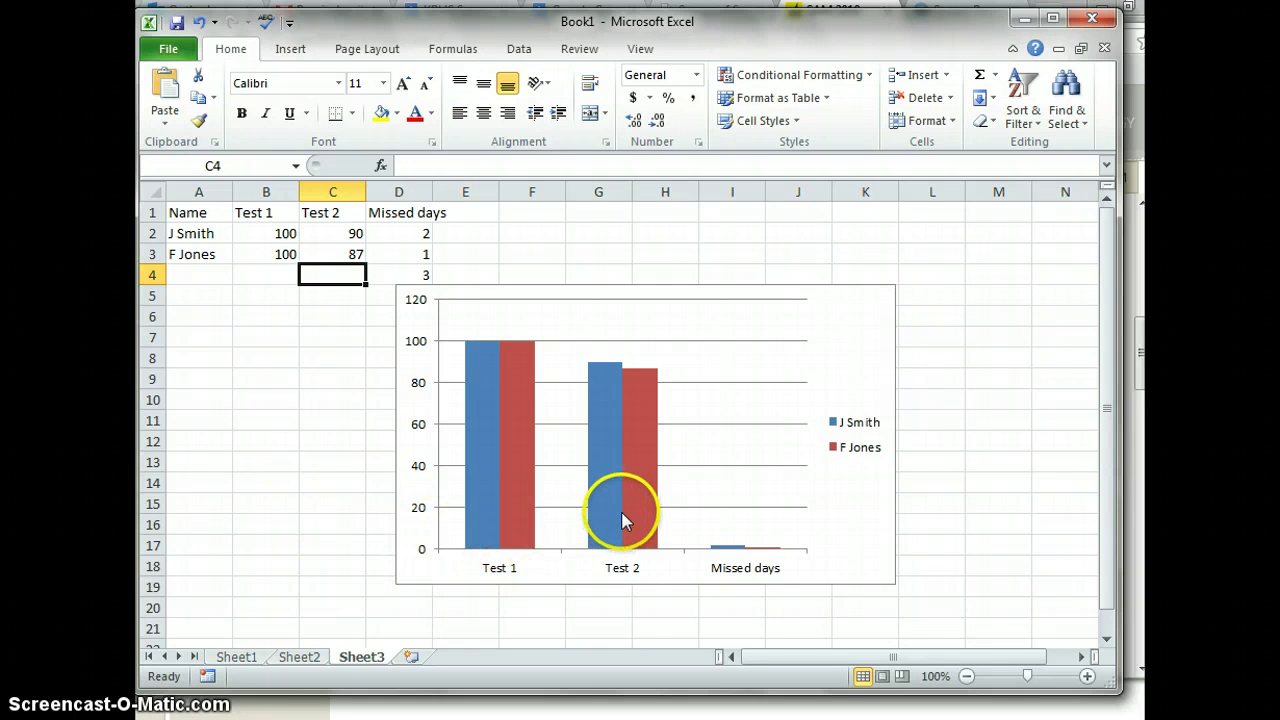
# Step: Using Page Layout view, move the chart below the data to start at column A in row 6, and return to Normal view
pyautogui.click(641, 52)
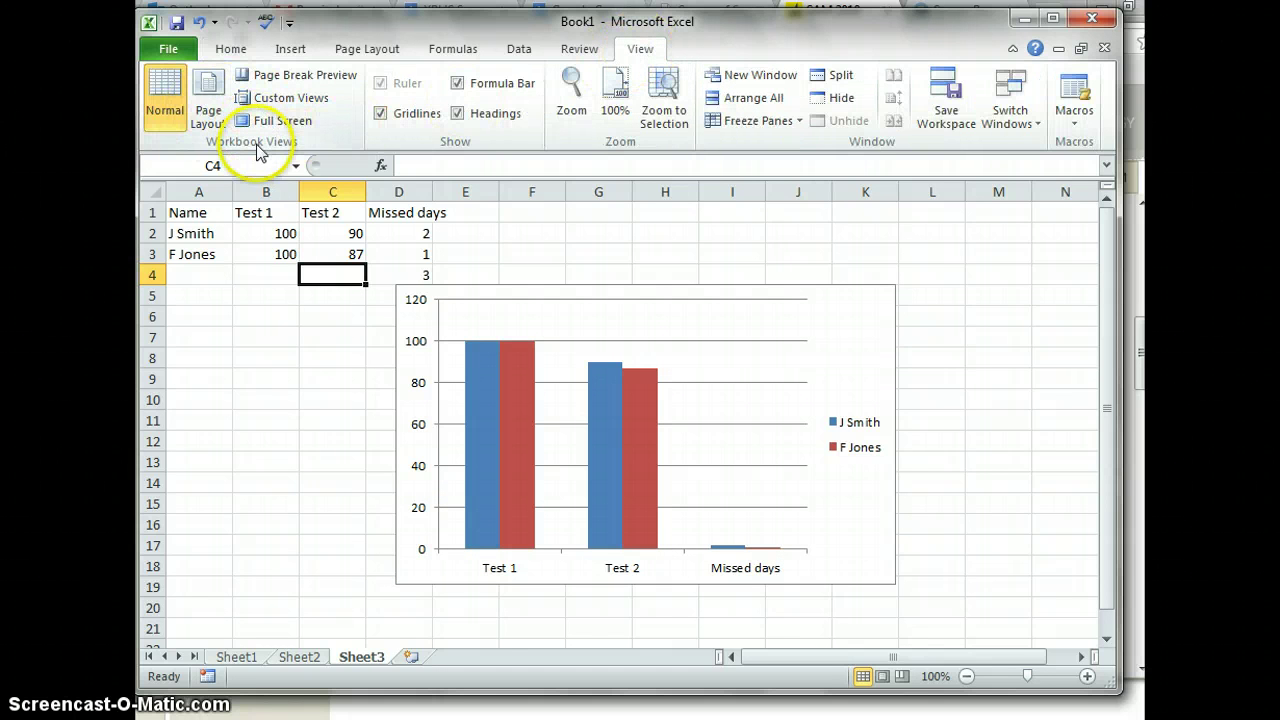
pyautogui.click(209, 112)
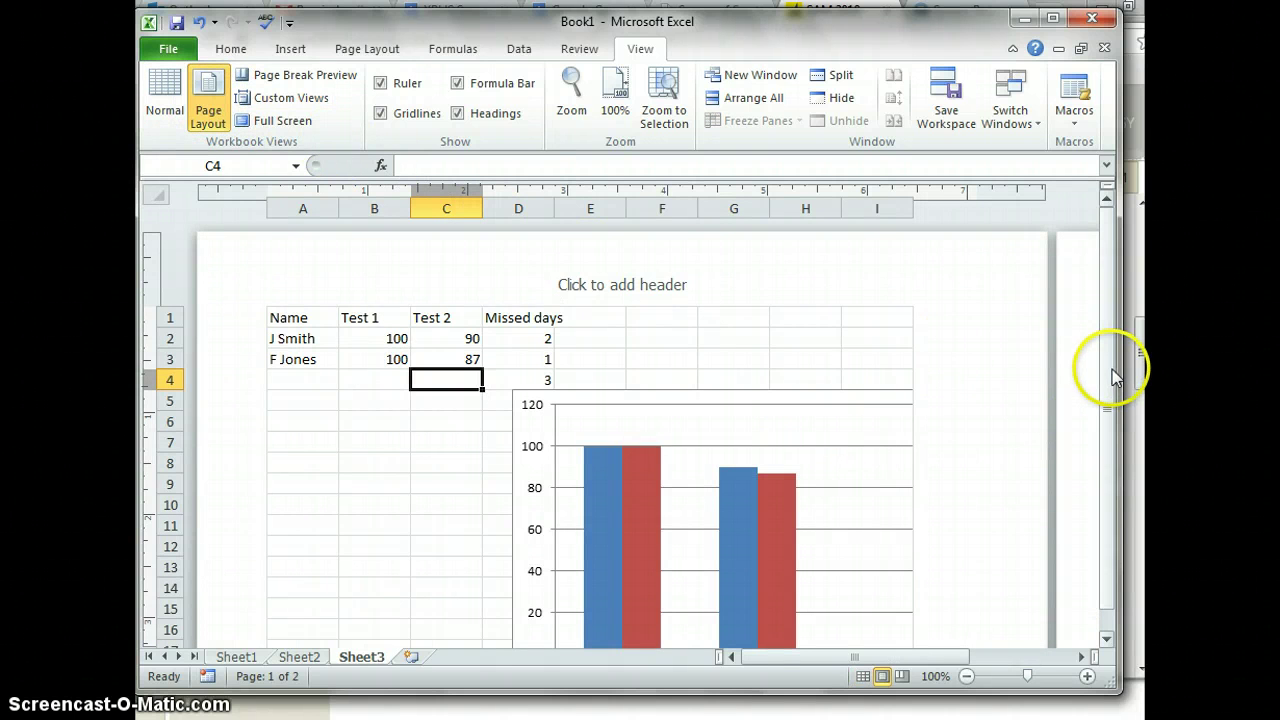
pyautogui.moveTo(1112, 369); pyautogui.dragTo(1126, 465)
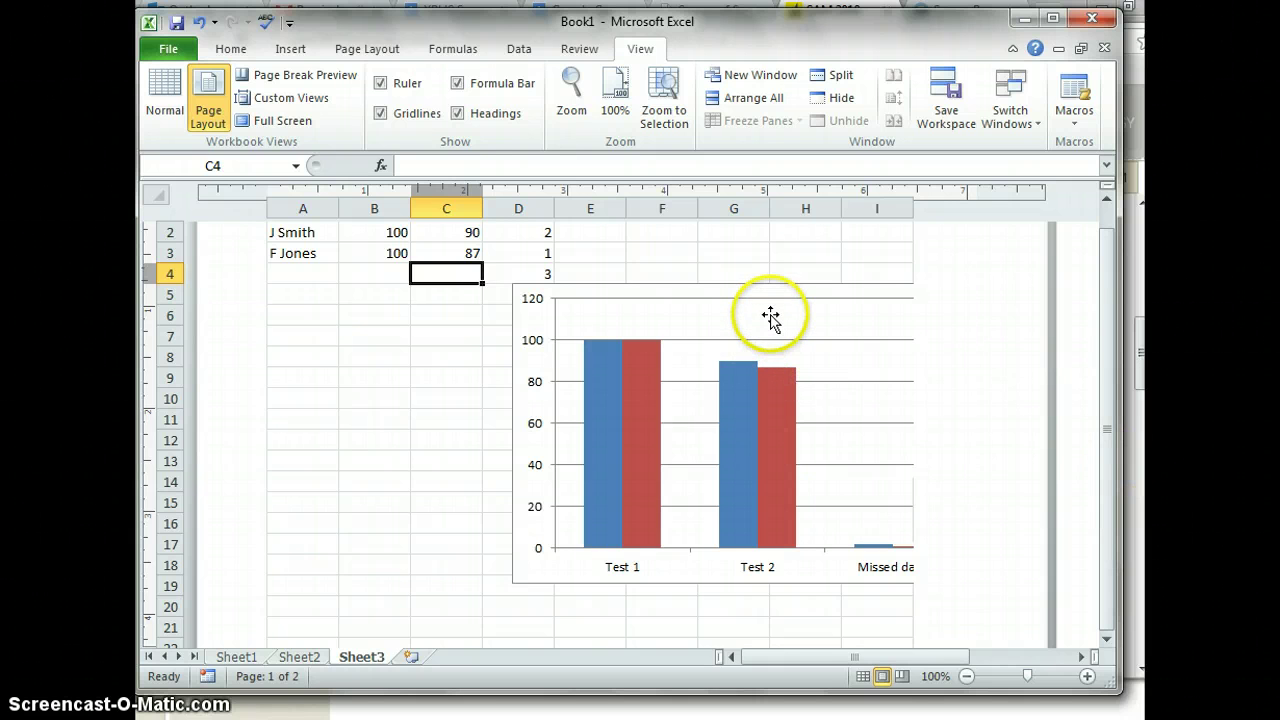
pyautogui.click(694, 349)
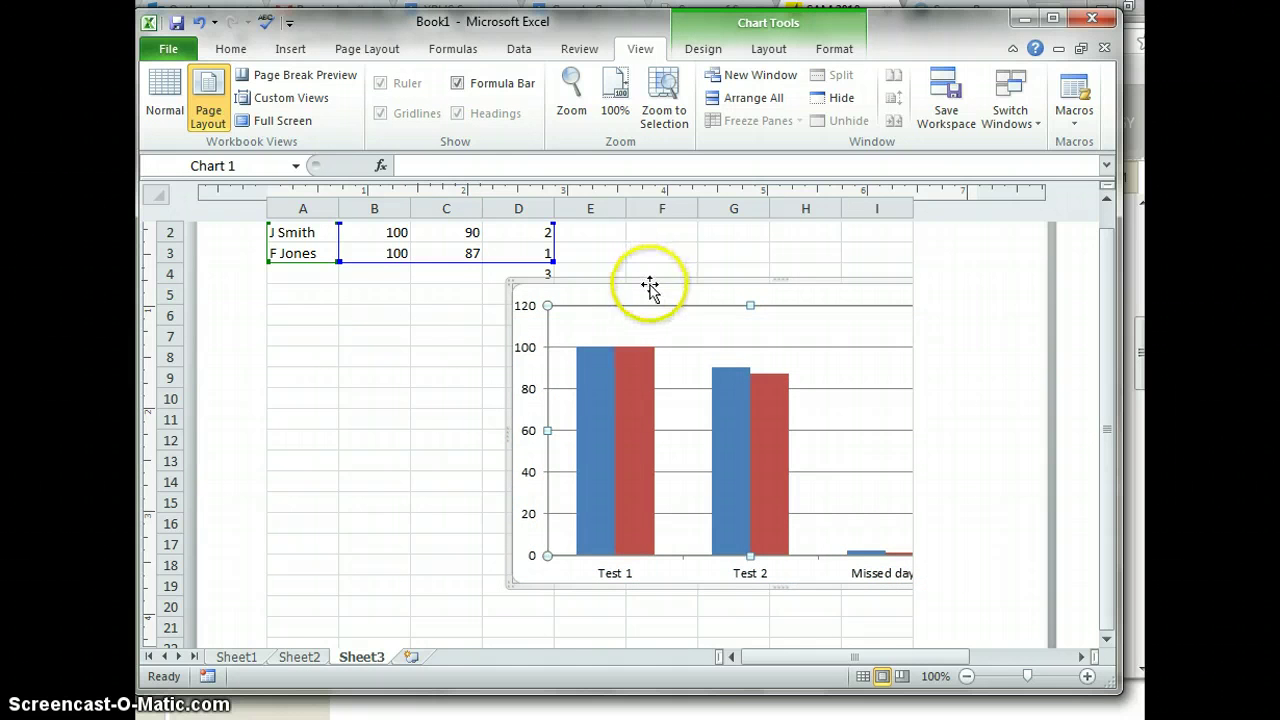
pyautogui.moveTo(650, 287); pyautogui.dragTo(380, 320)
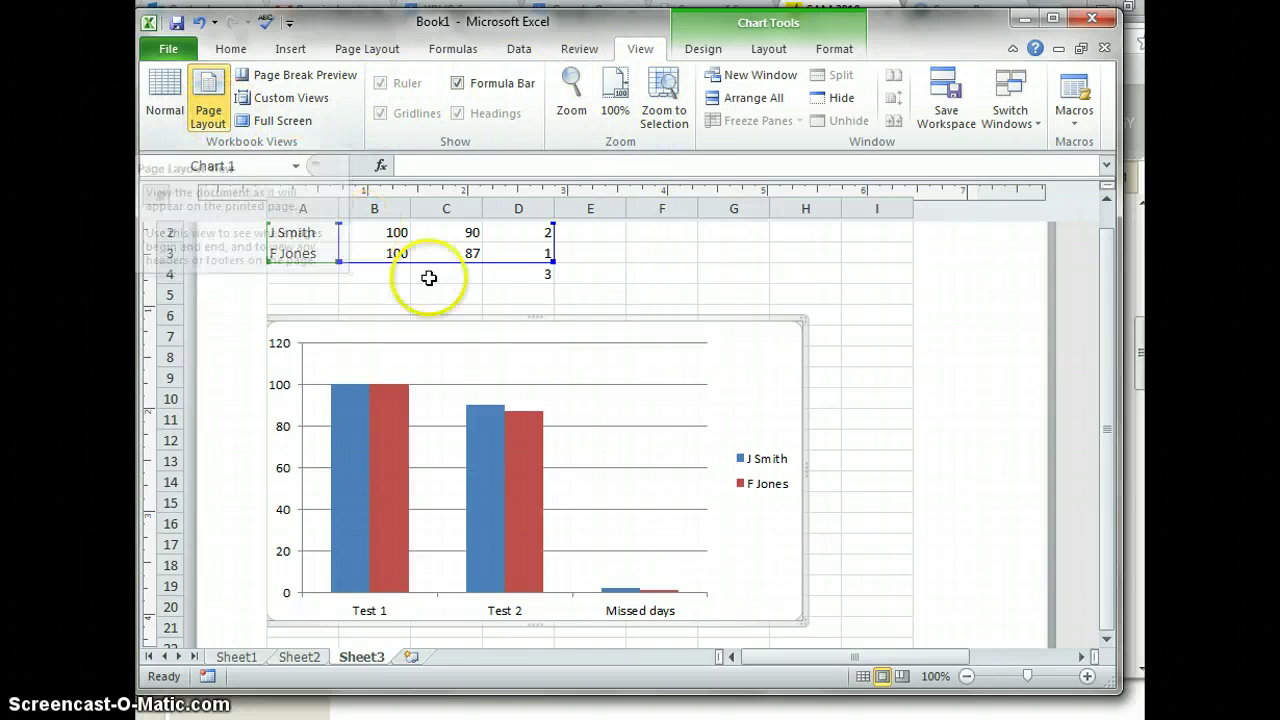
pyautogui.click(862, 677)
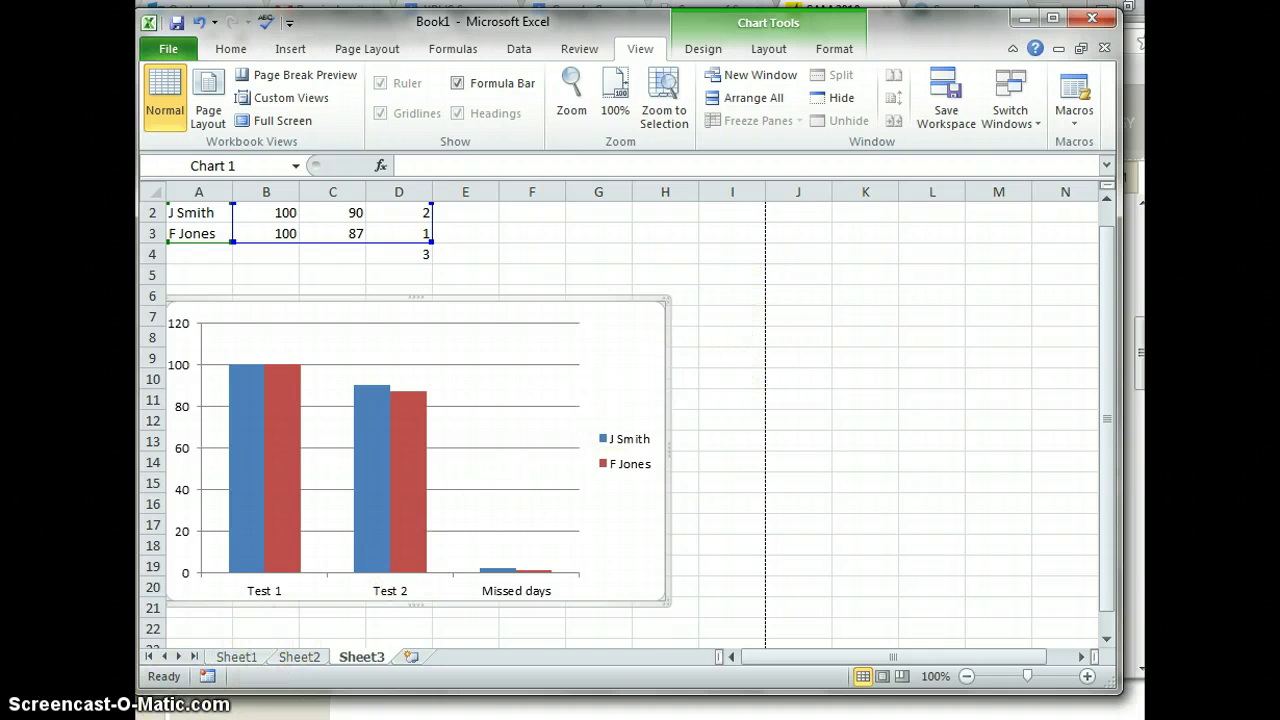
pyautogui.moveTo(1120, 291); pyautogui.dragTo(1118, 250)
pyautogui.click(248, 297)
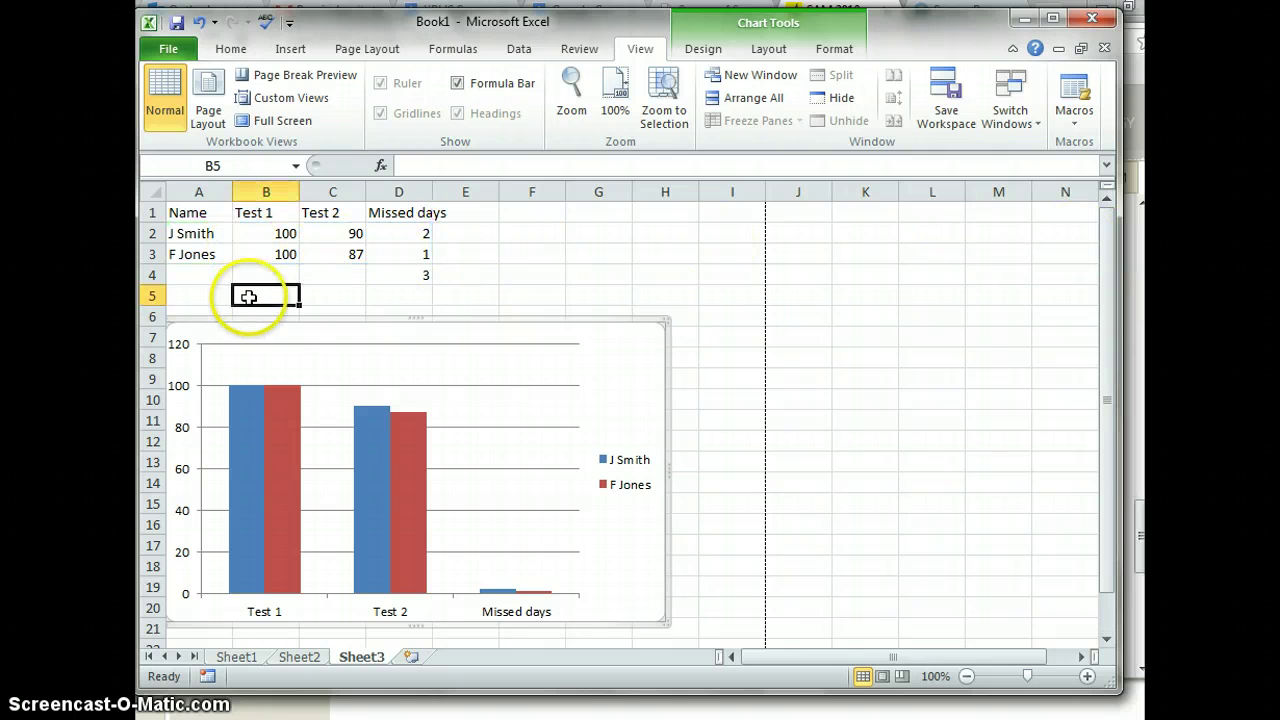
# Step: Format the header cells A1:D1 as bold, italic and underlined
pyautogui.moveTo(200, 212); pyautogui.dragTo(400, 200)
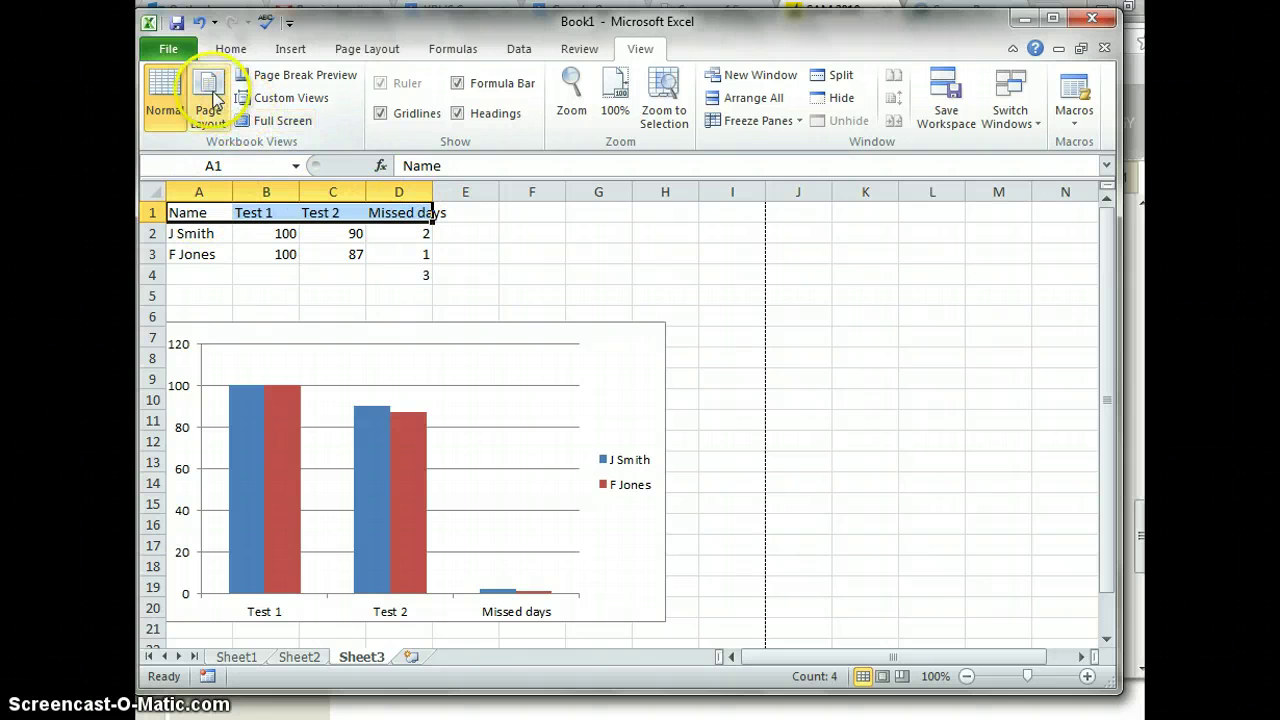
pyautogui.click(230, 46)
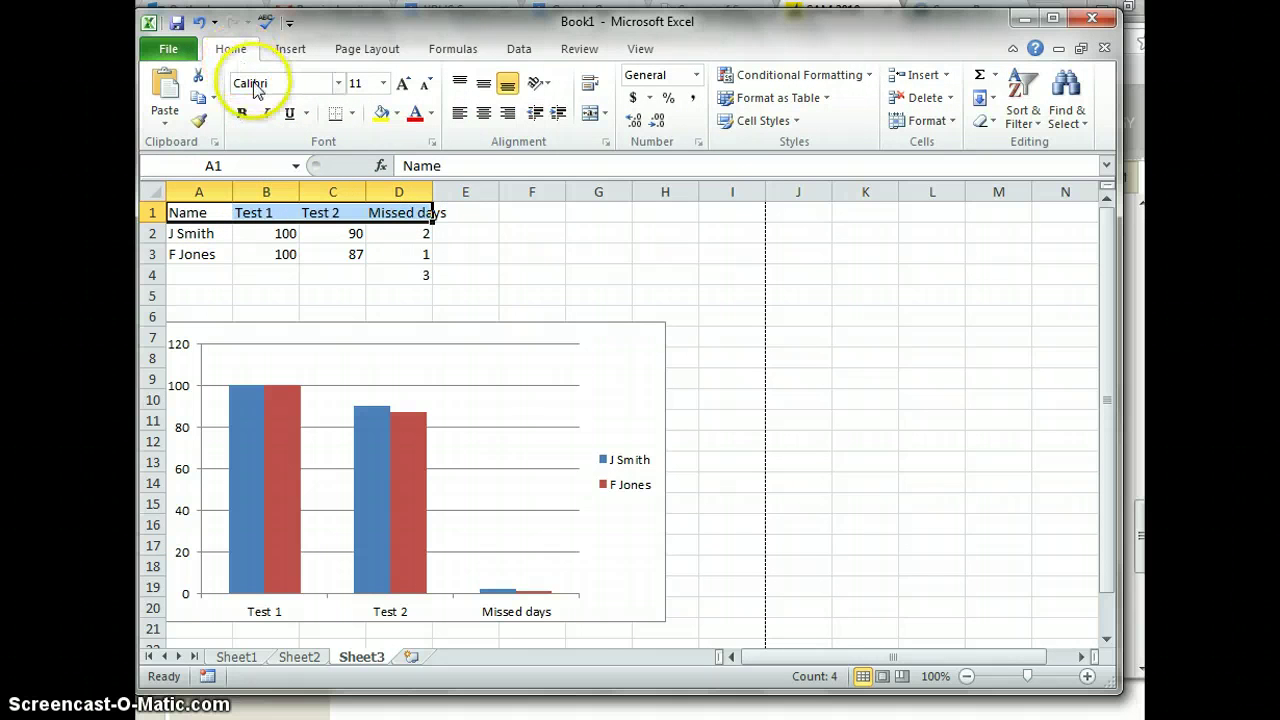
pyautogui.click(242, 115)
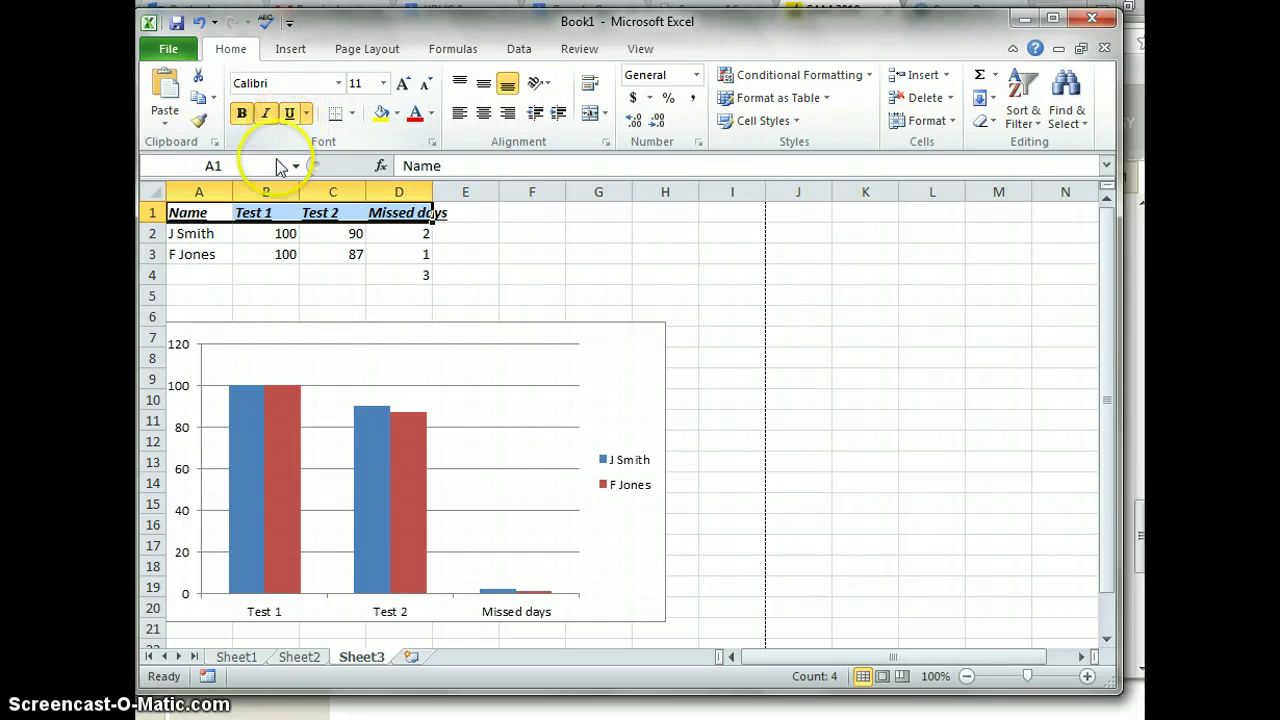
# Step: Apply a Thick Box Border around the student names in A2:A3
pyautogui.click(200, 258)
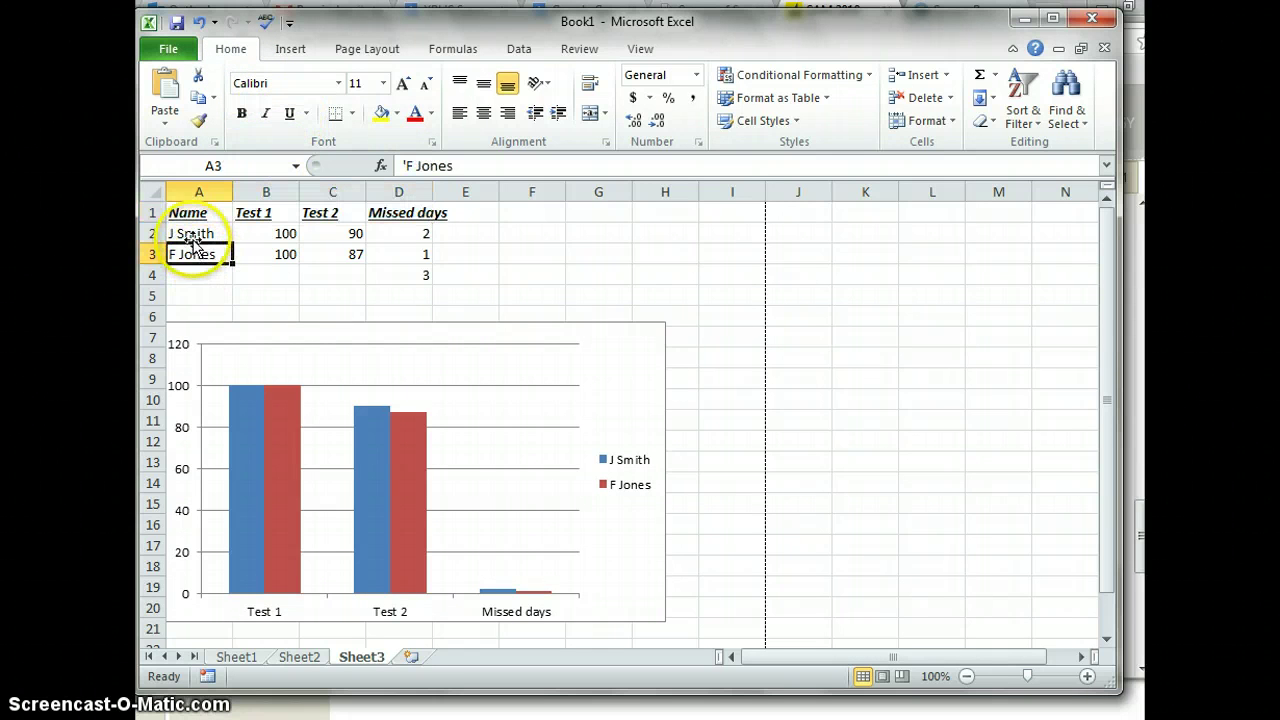
pyautogui.moveTo(186, 236); pyautogui.dragTo(201, 259)
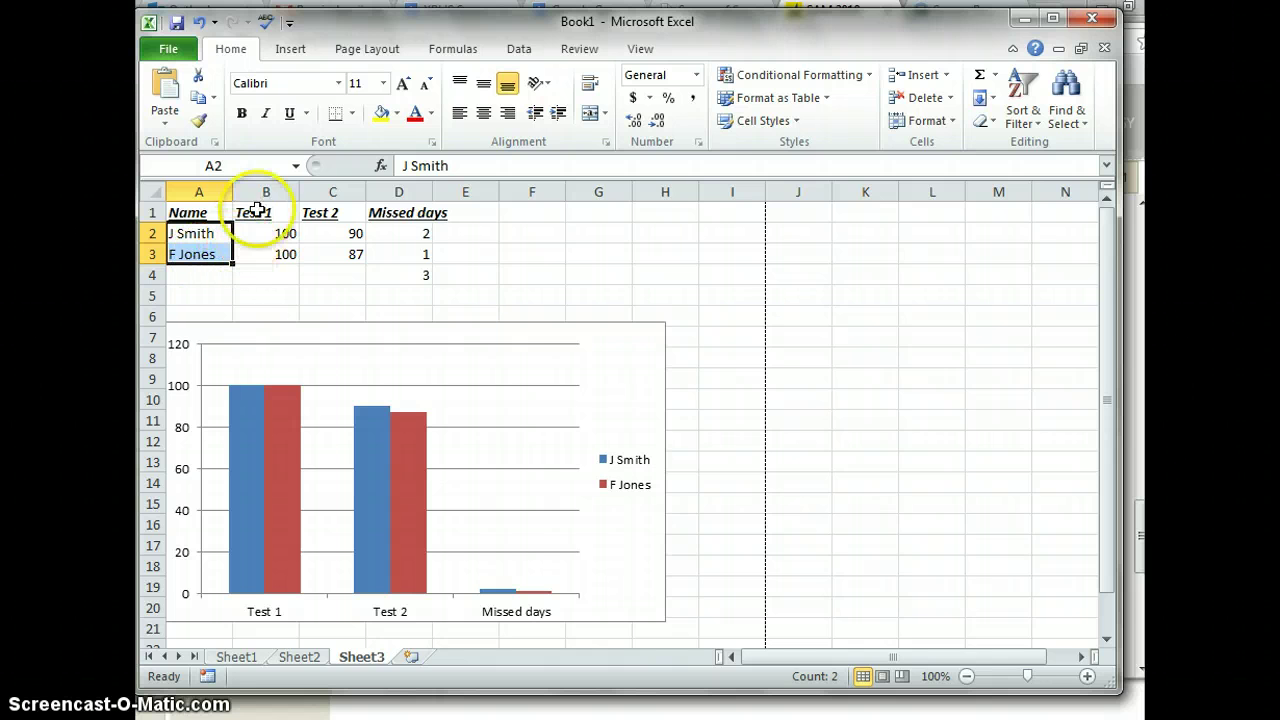
pyautogui.click(354, 114)
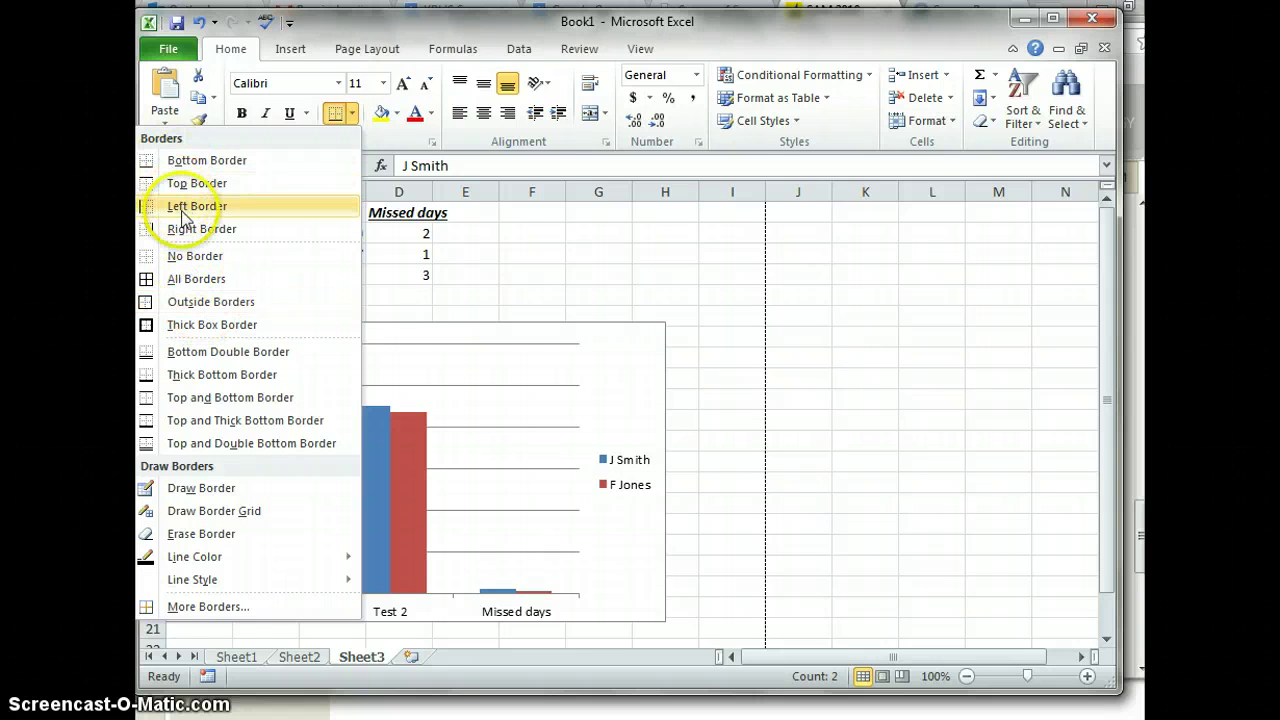
pyautogui.click(199, 326)
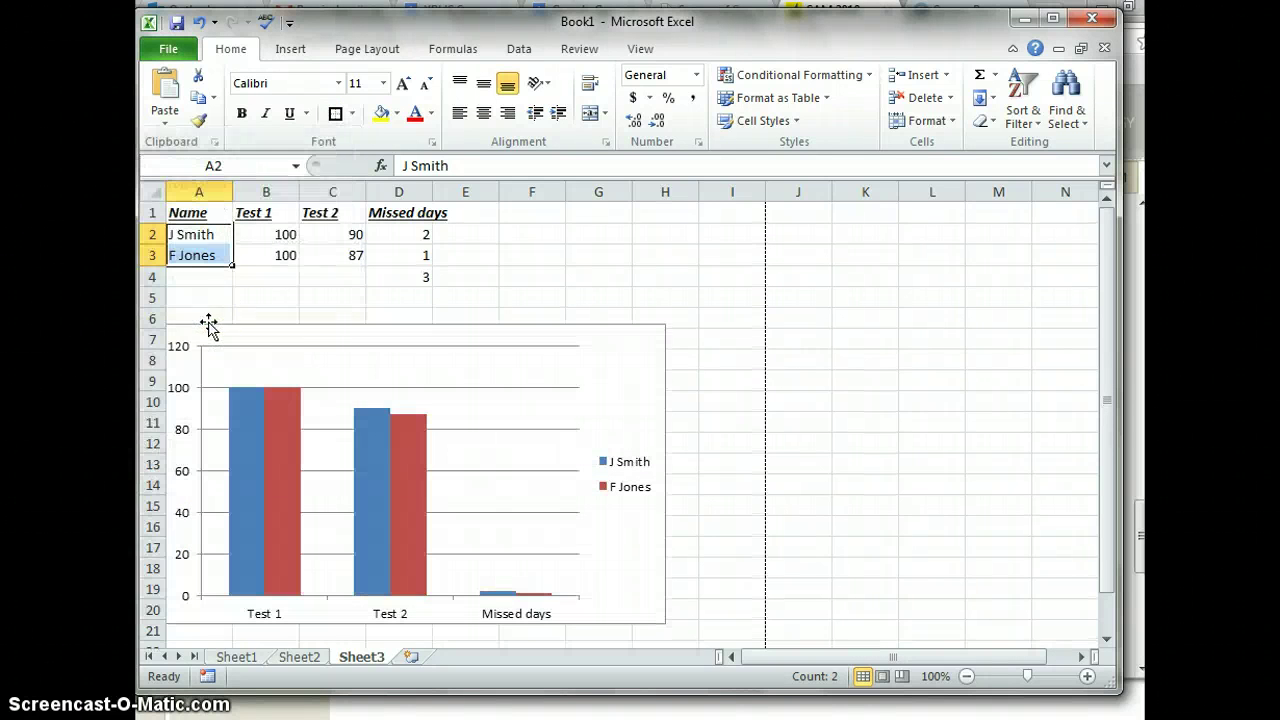
pyautogui.click(329, 304)
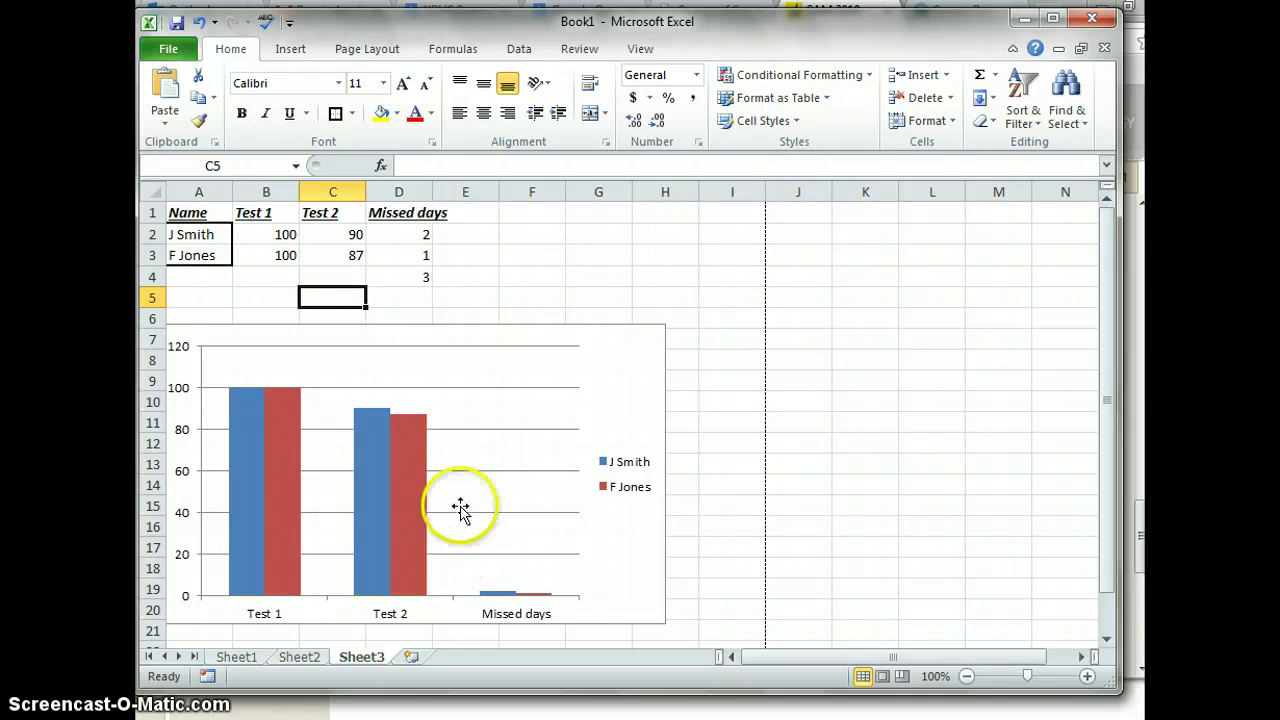
# Step: Format cell F1 as bold, italic and underlined and enter the header "Participation" in it
pyautogui.click(527, 212)
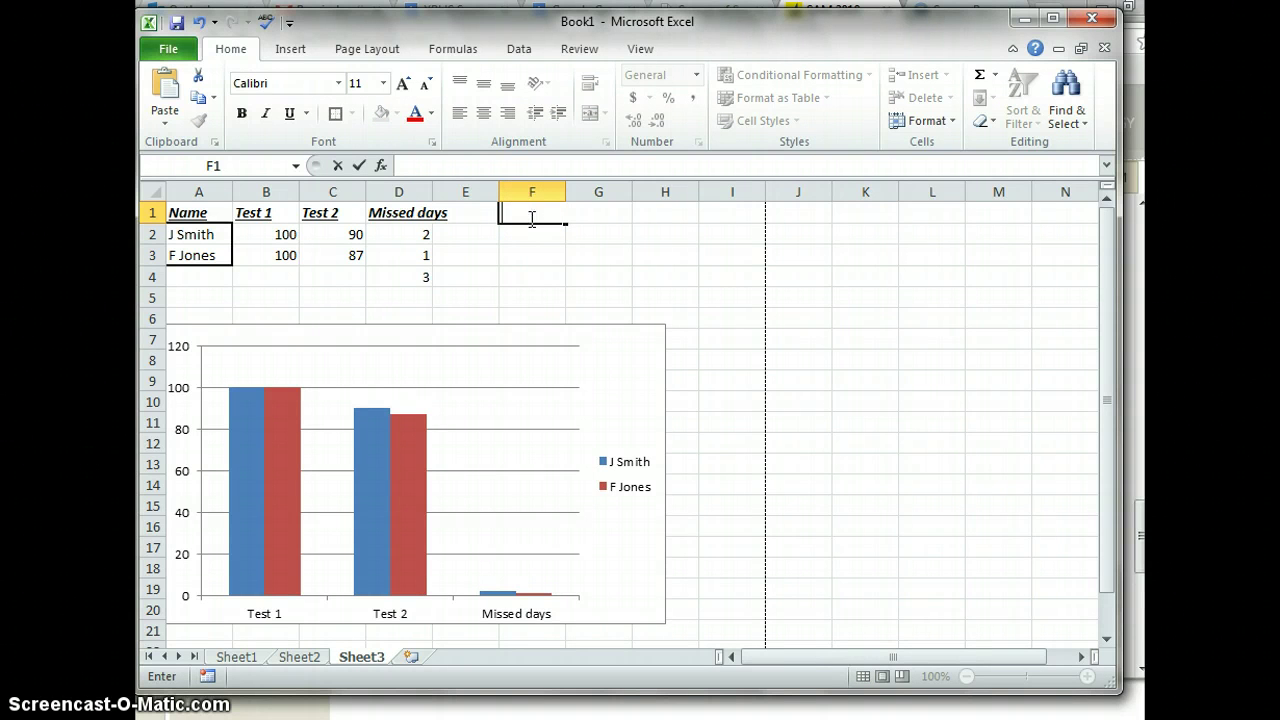
pyautogui.click(530, 242)
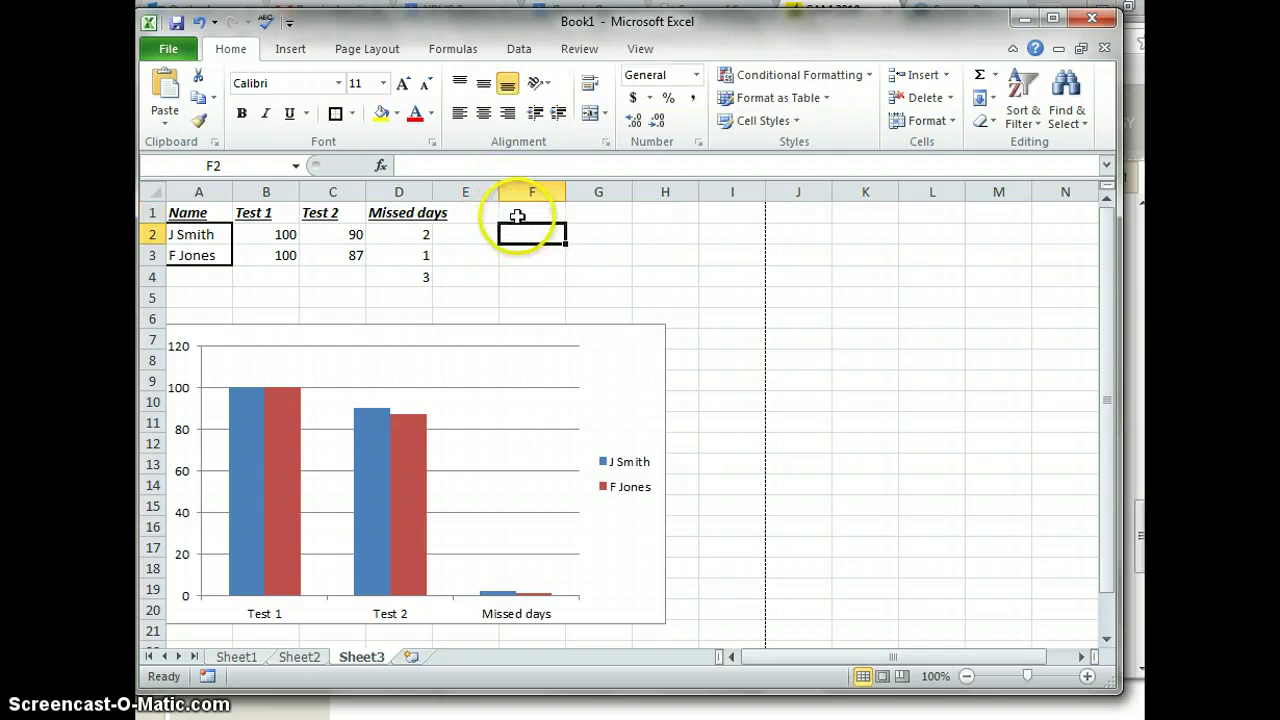
pyautogui.click(517, 214)
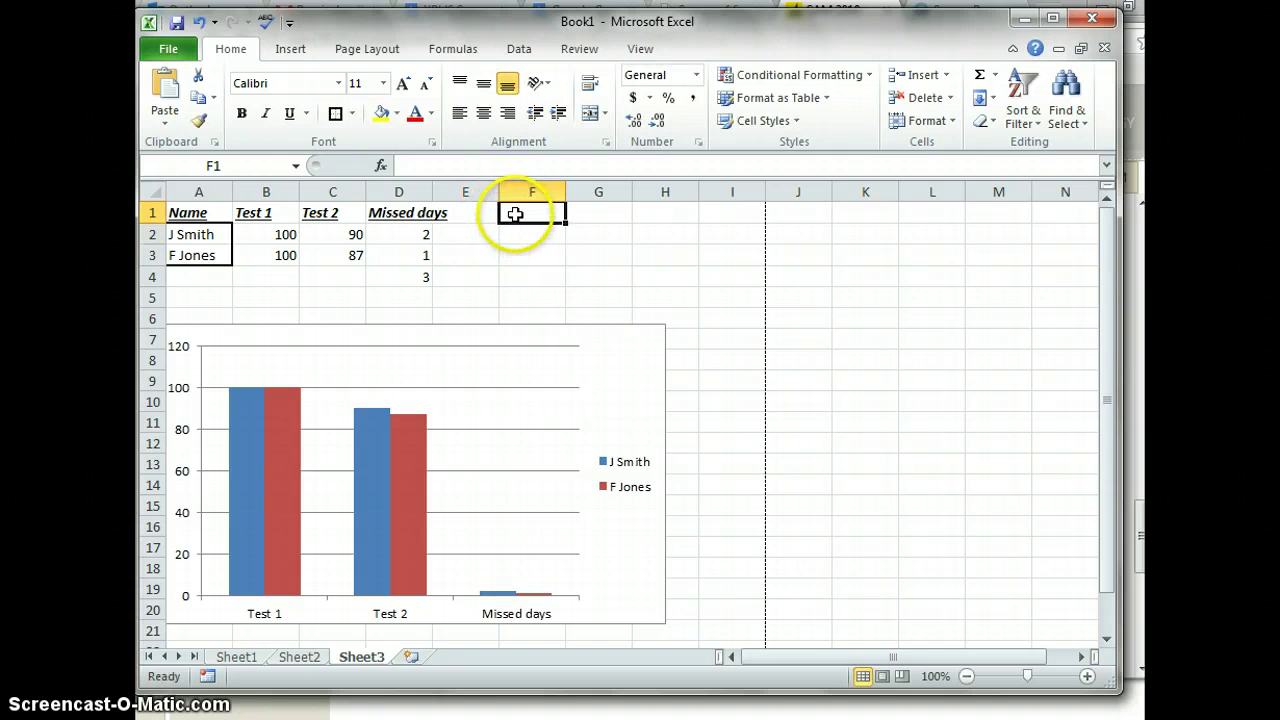
pyautogui.click(246, 115)
pyautogui.click(266, 114)
pyautogui.click(289, 115)
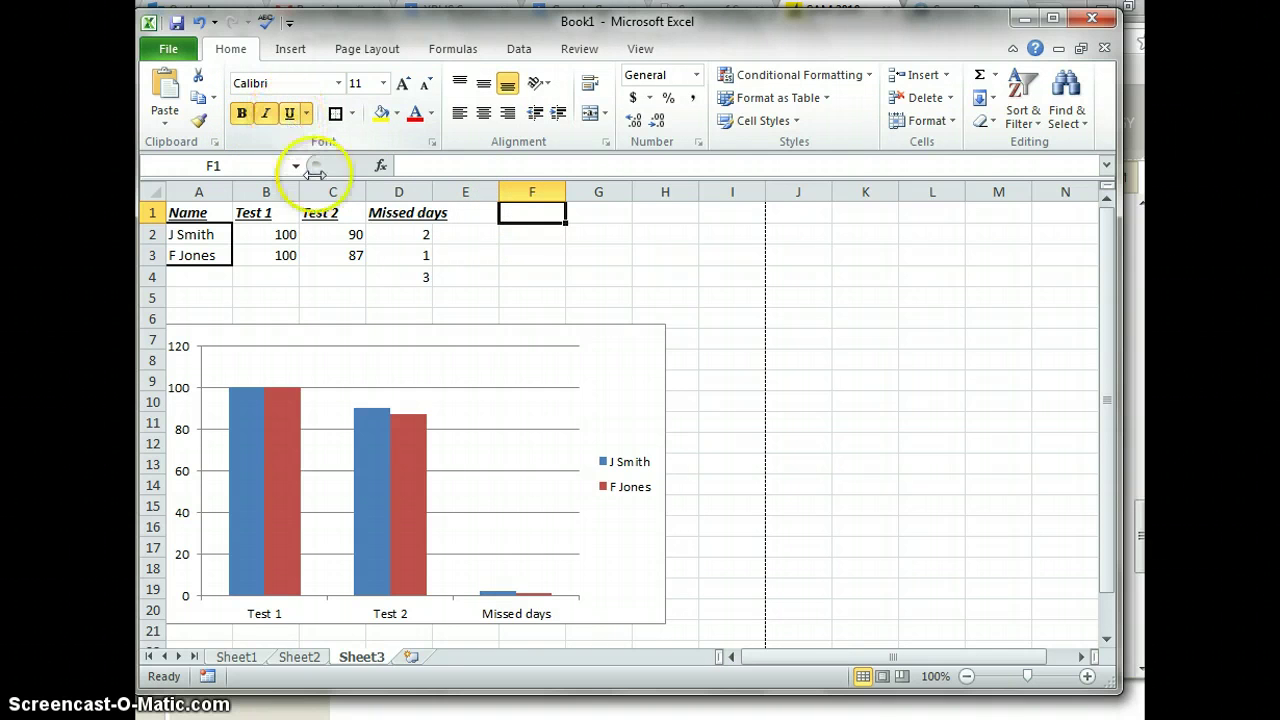
pyautogui.click(517, 218)
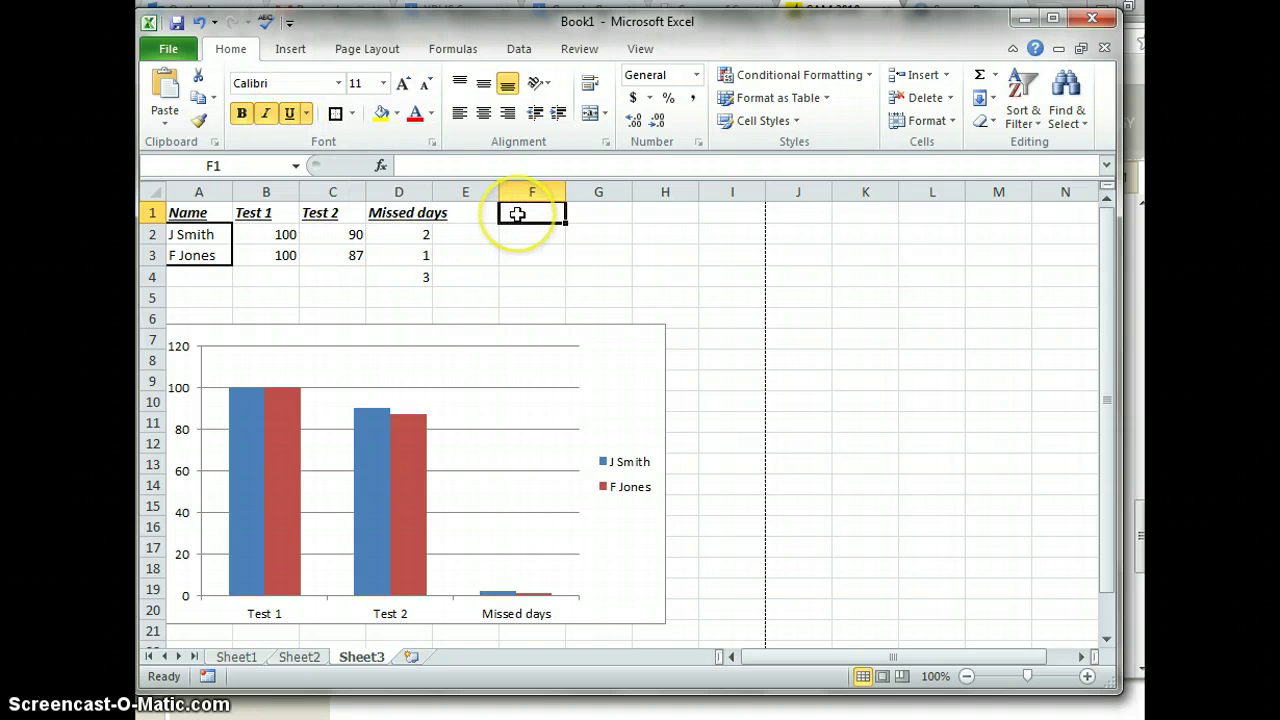
pyautogui.write('Participation')
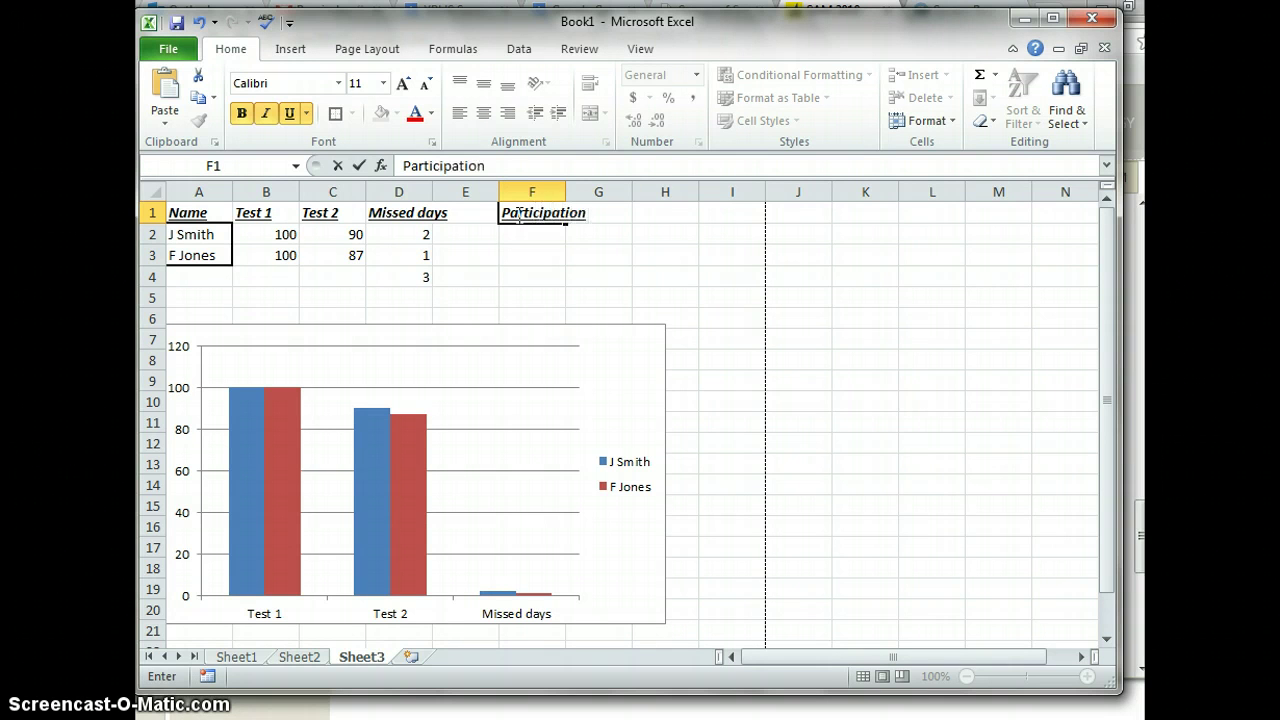
pyautogui.press('Return')
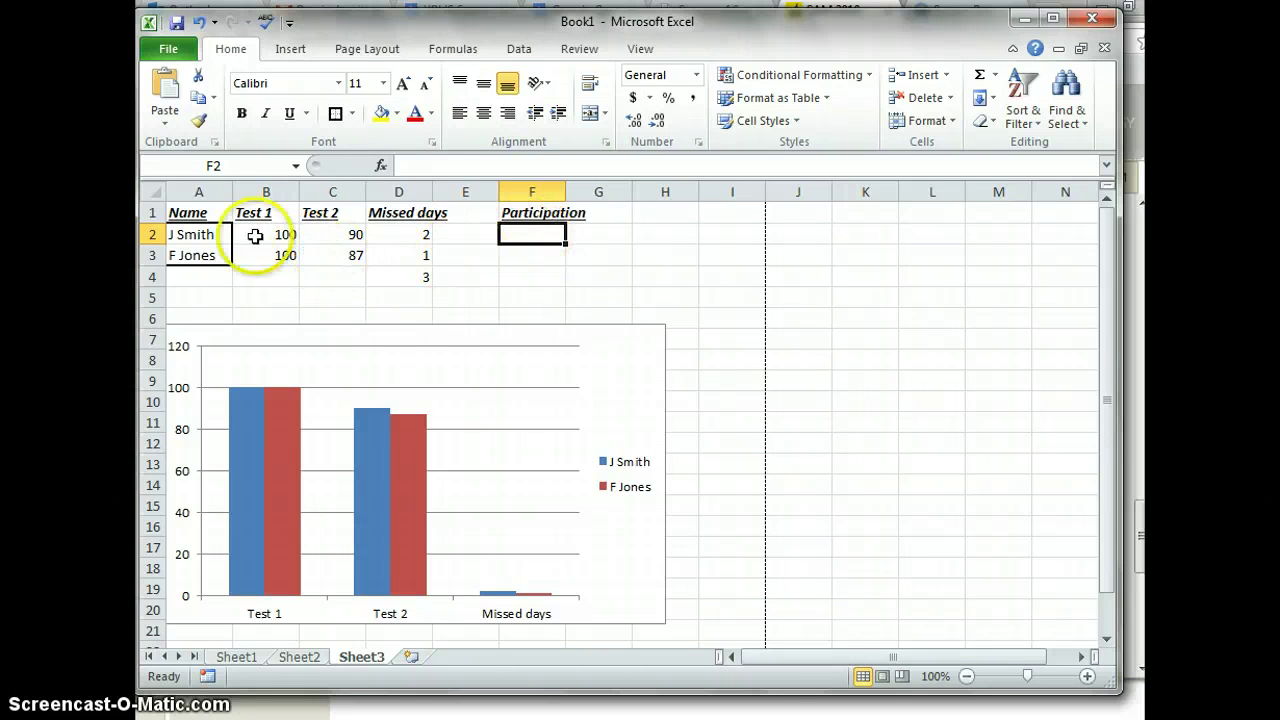
# Step: AutoFit the widths of columns A, B, C, D and F to their contents
pyautogui.doubleClick(432, 190)
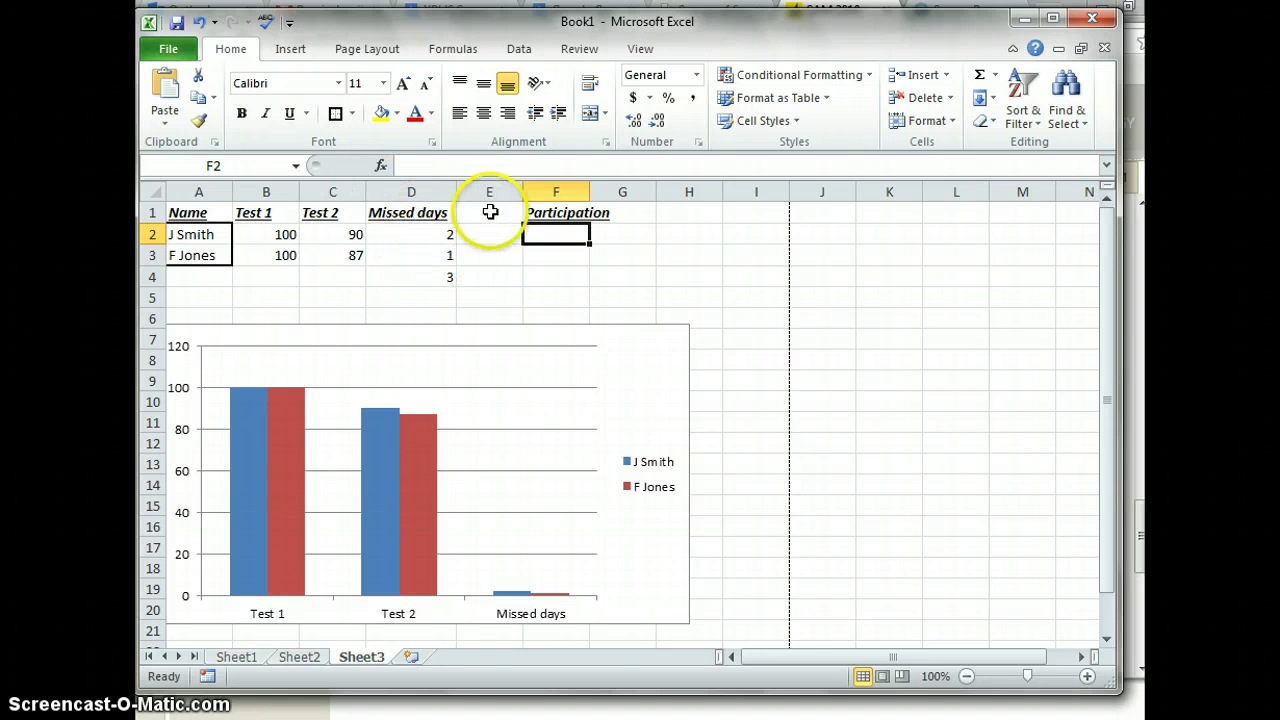
pyautogui.doubleClick(589, 190)
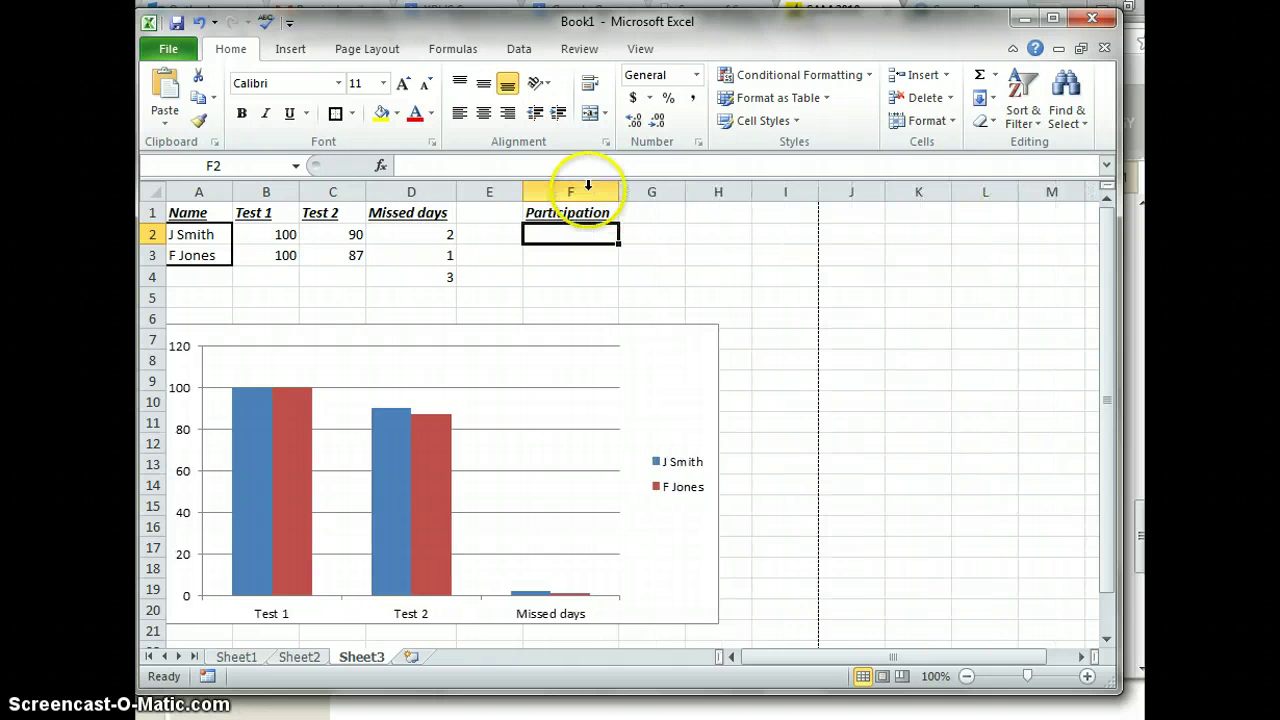
pyautogui.doubleClick(366, 190)
pyautogui.doubleClick(299, 191)
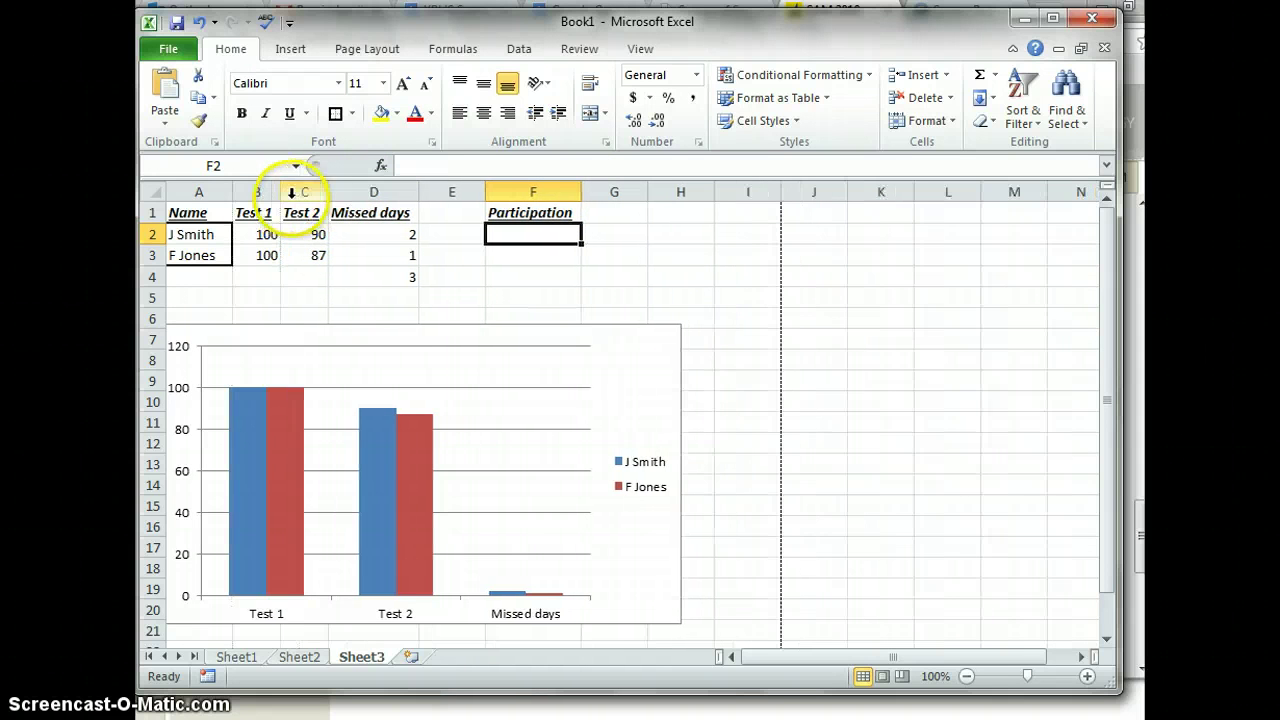
pyautogui.doubleClick(233, 193)
pyautogui.click(499, 279)
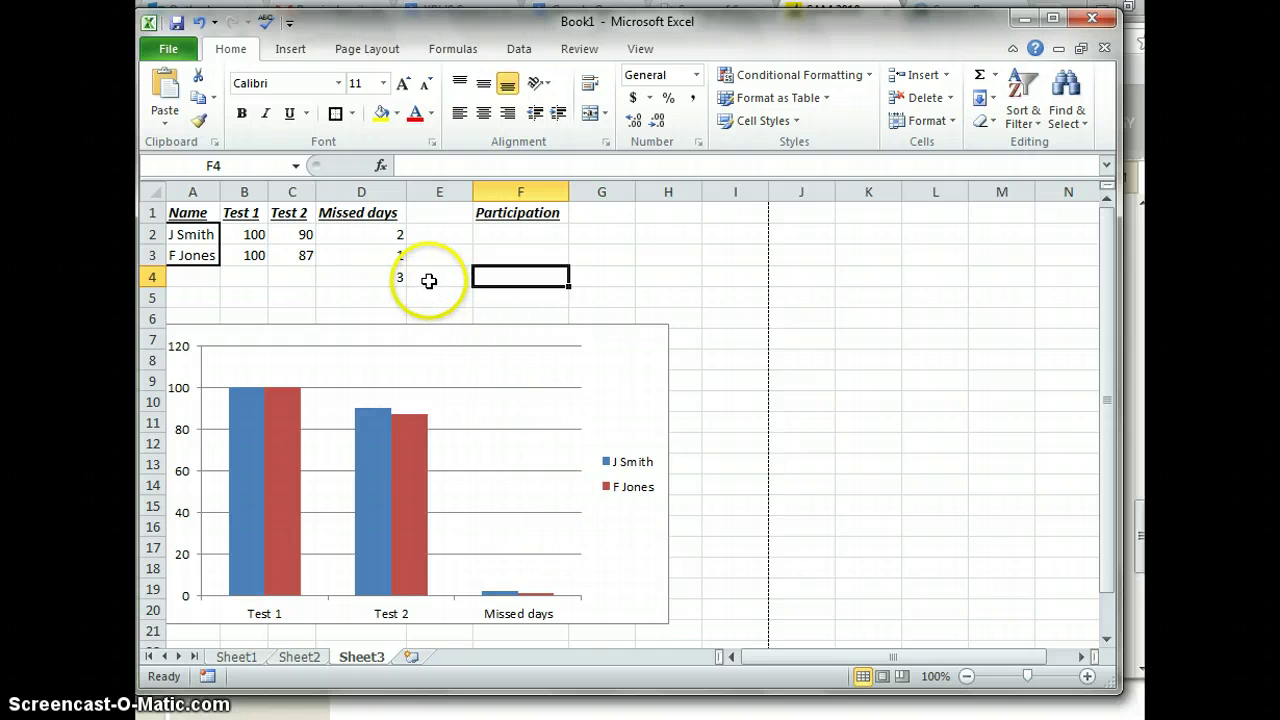
# Step: Copy the bold, italic, underlined formatting of header A1 onto the student names in A2:A3 with Format Painter
pyautogui.click(395, 236)
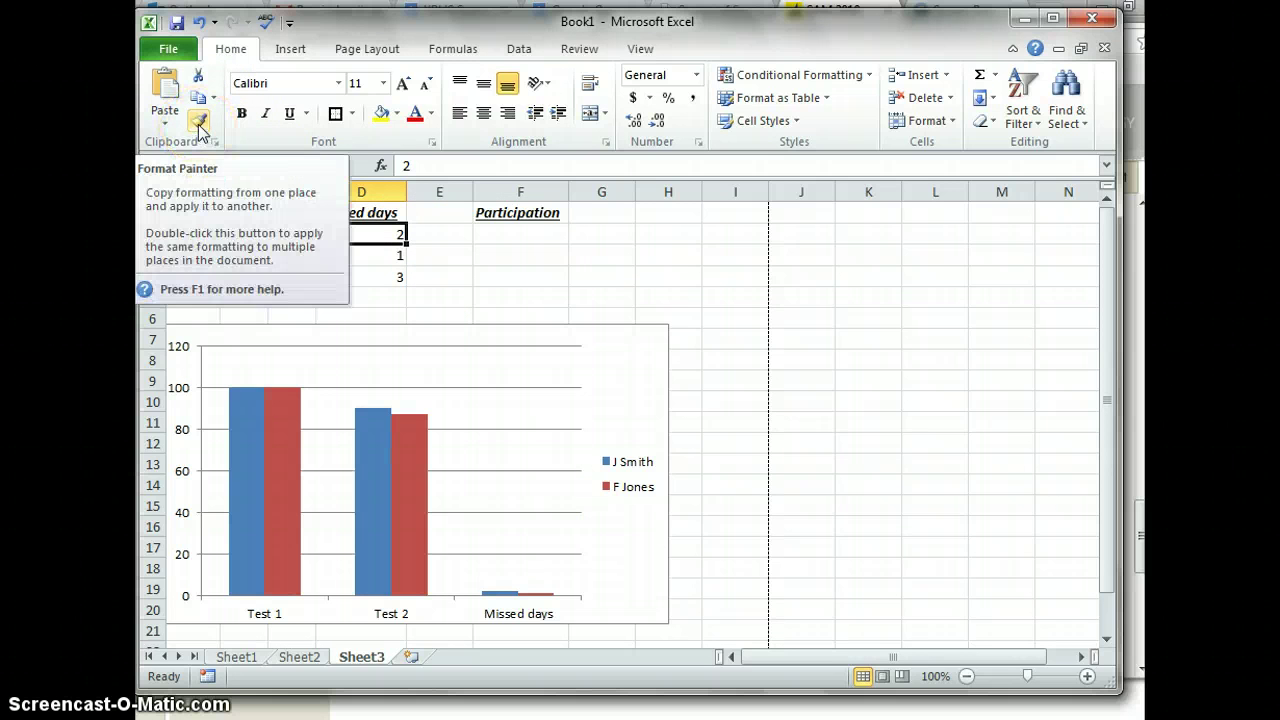
pyautogui.click(460, 258)
pyautogui.click(185, 212)
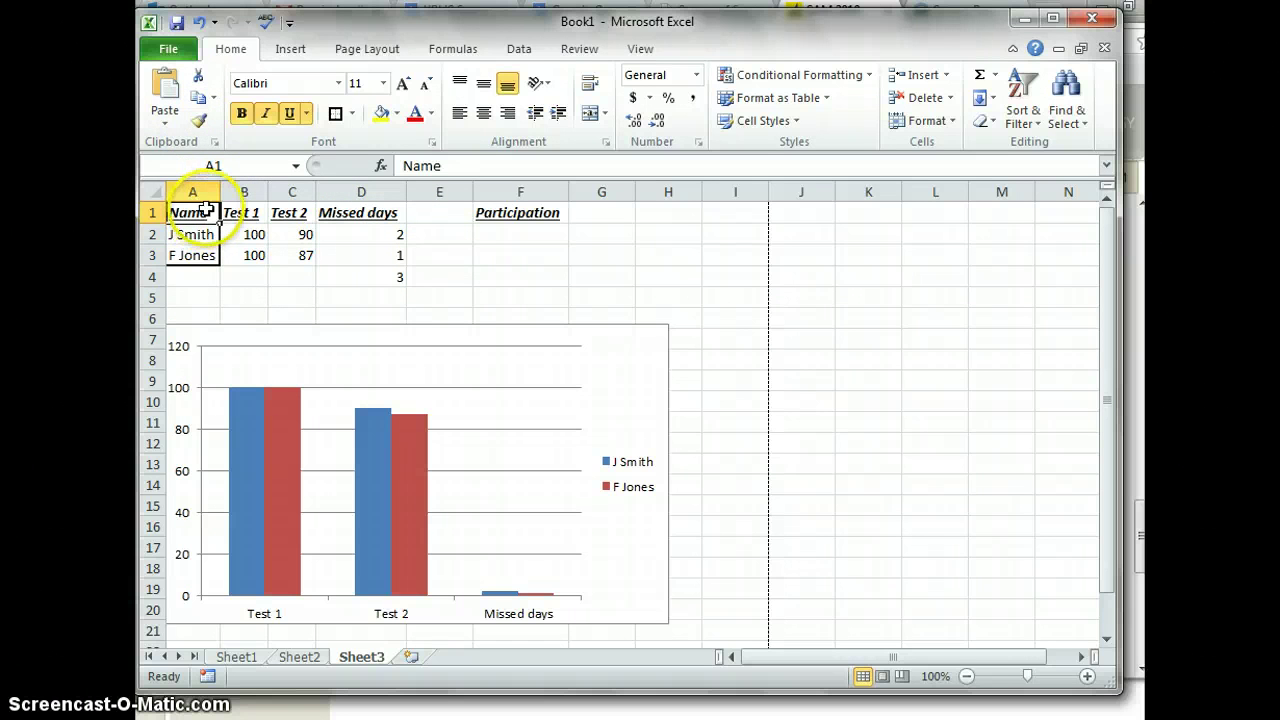
pyautogui.click(199, 122)
pyautogui.click(198, 237)
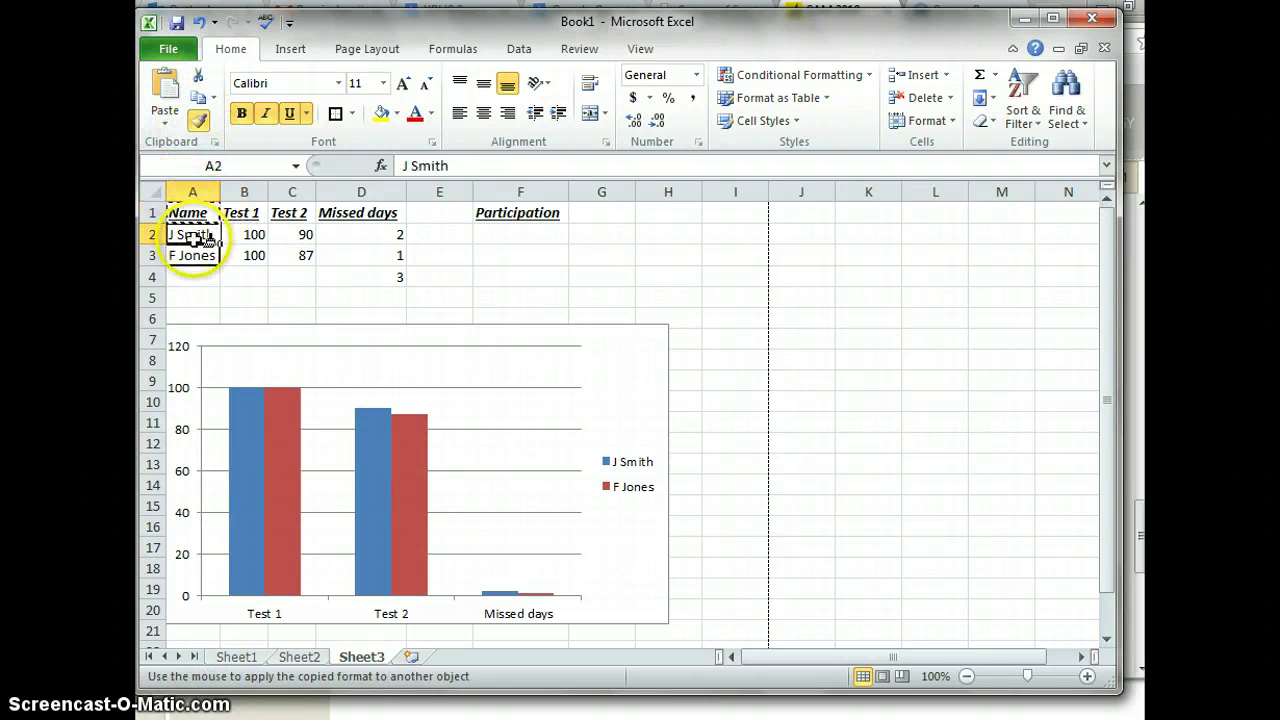
pyautogui.moveTo(198, 237)
pyautogui.mouseDown()
pyautogui.moveTo(189, 266)
pyautogui.moveTo(214, 270)
pyautogui.mouseUp()
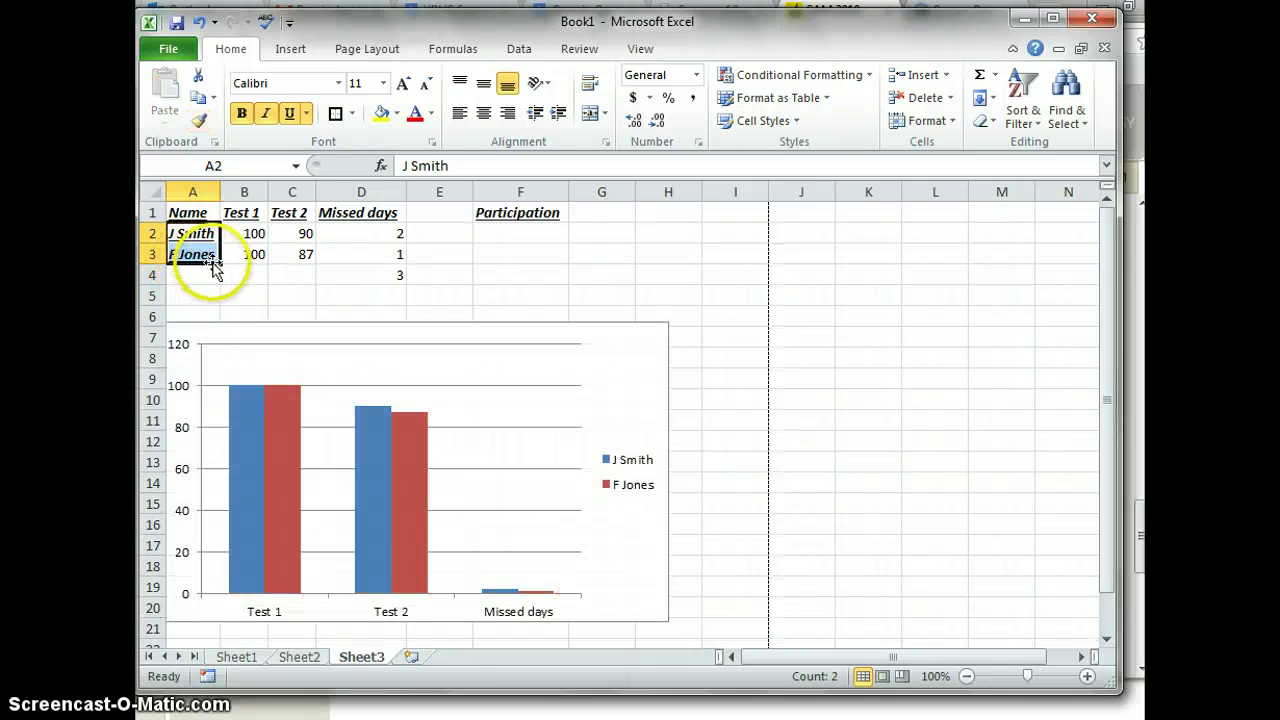
pyautogui.click(190, 293)
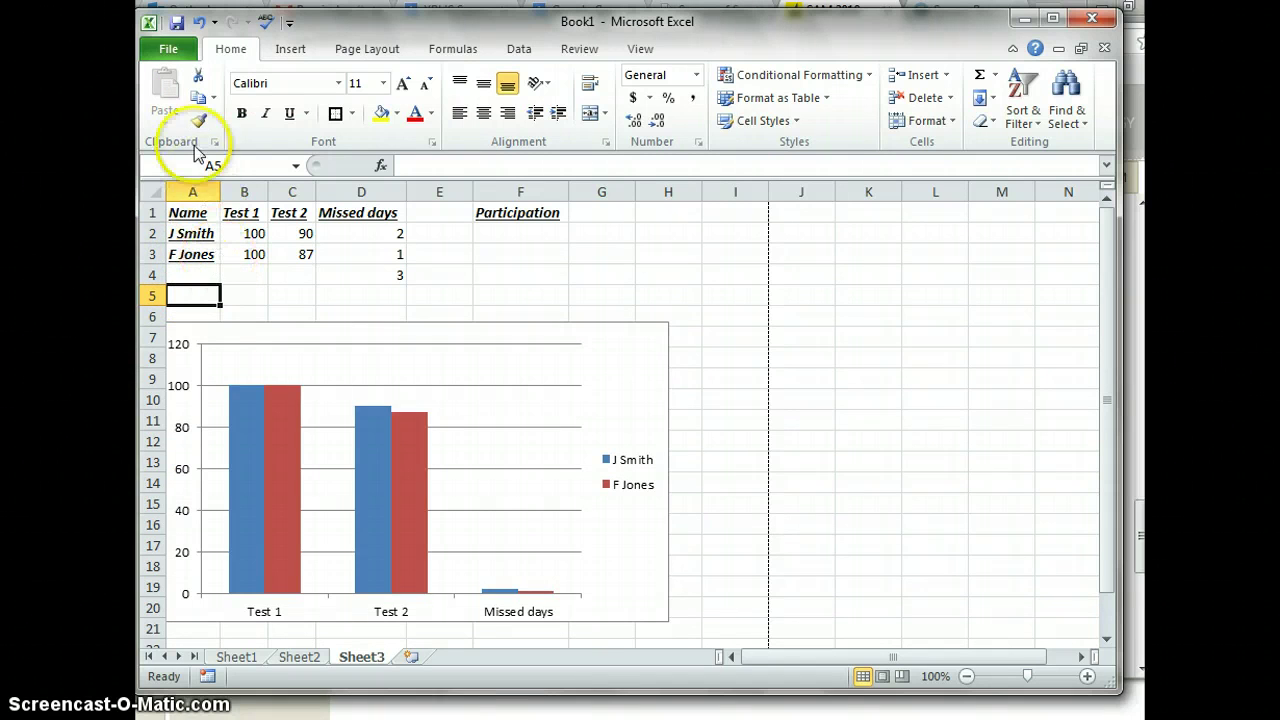
# Step: Try to apply A1's formatting to the Test 1 and Test 2 scores in B2 and C2 with Format Painter
pyautogui.click(186, 215)
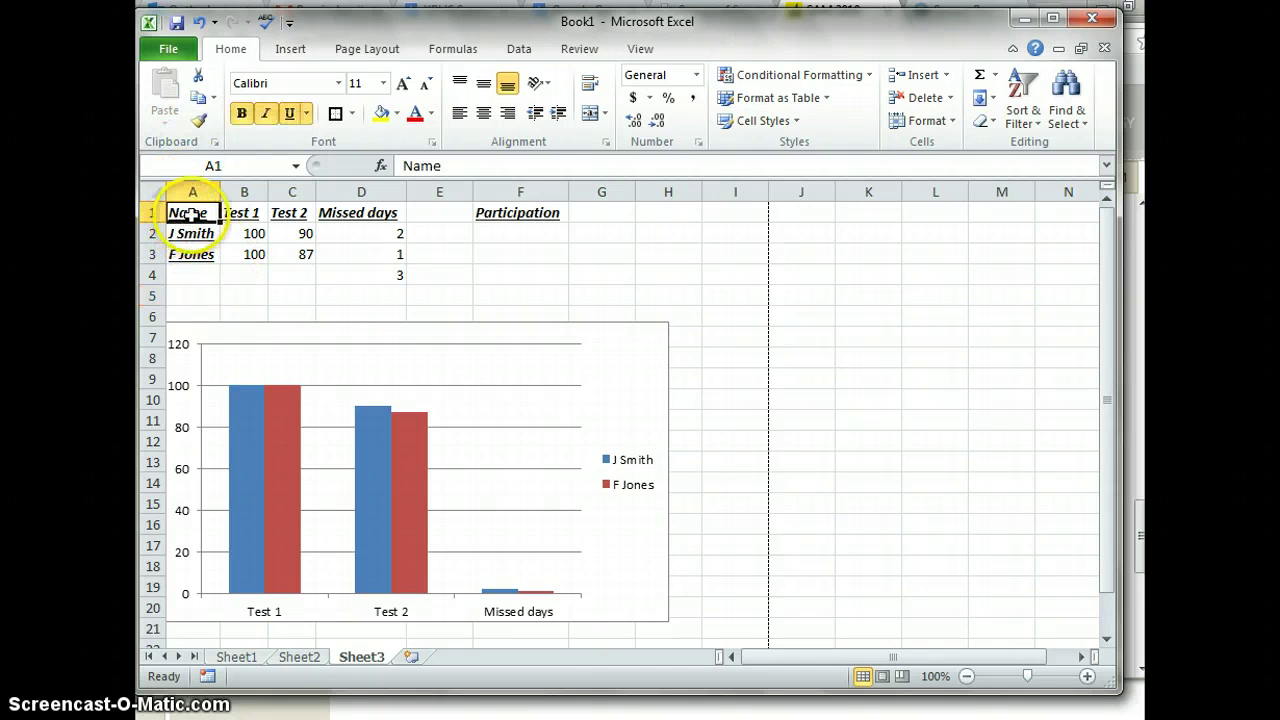
pyautogui.click(202, 122)
pyautogui.click(202, 122)
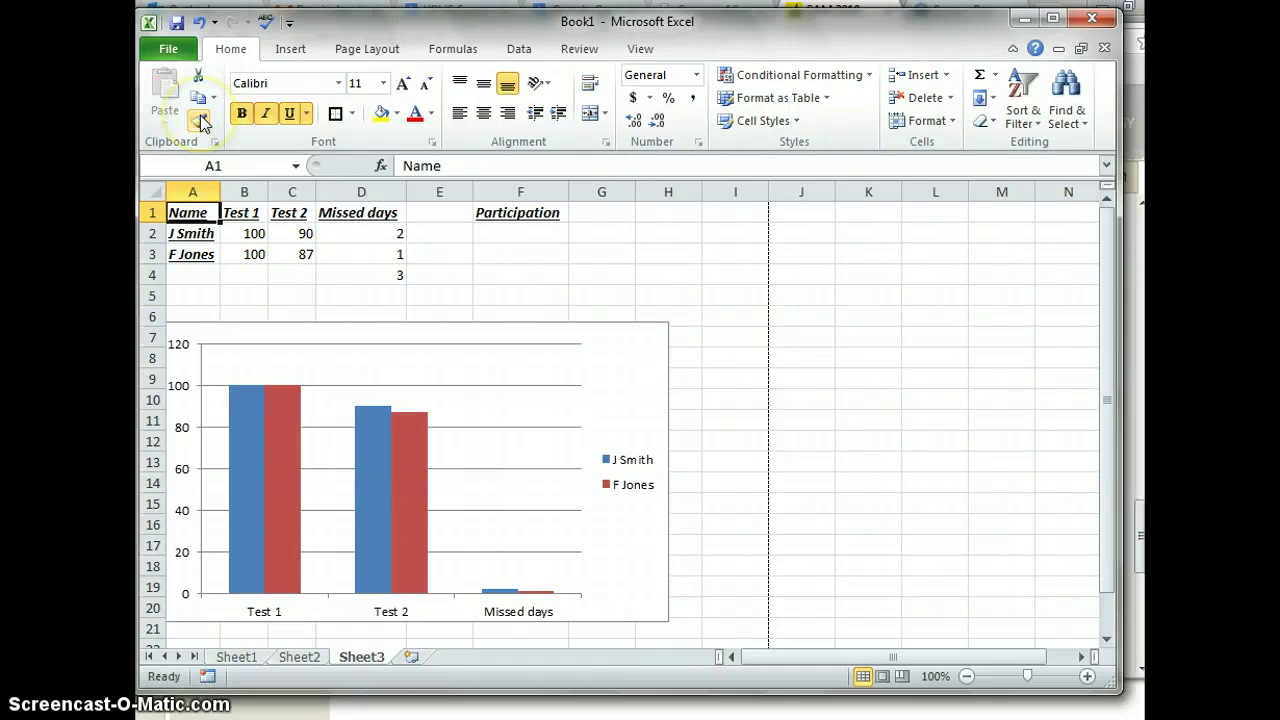
pyautogui.click(255, 234)
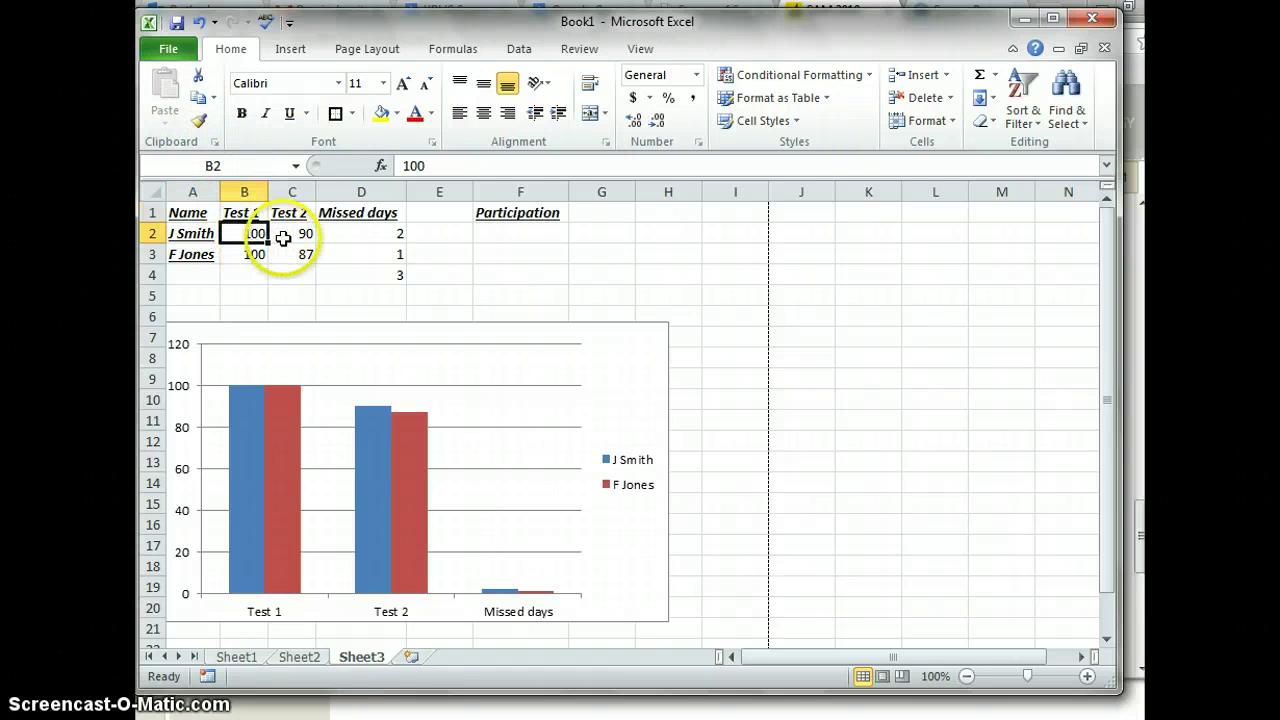
pyautogui.click(303, 236)
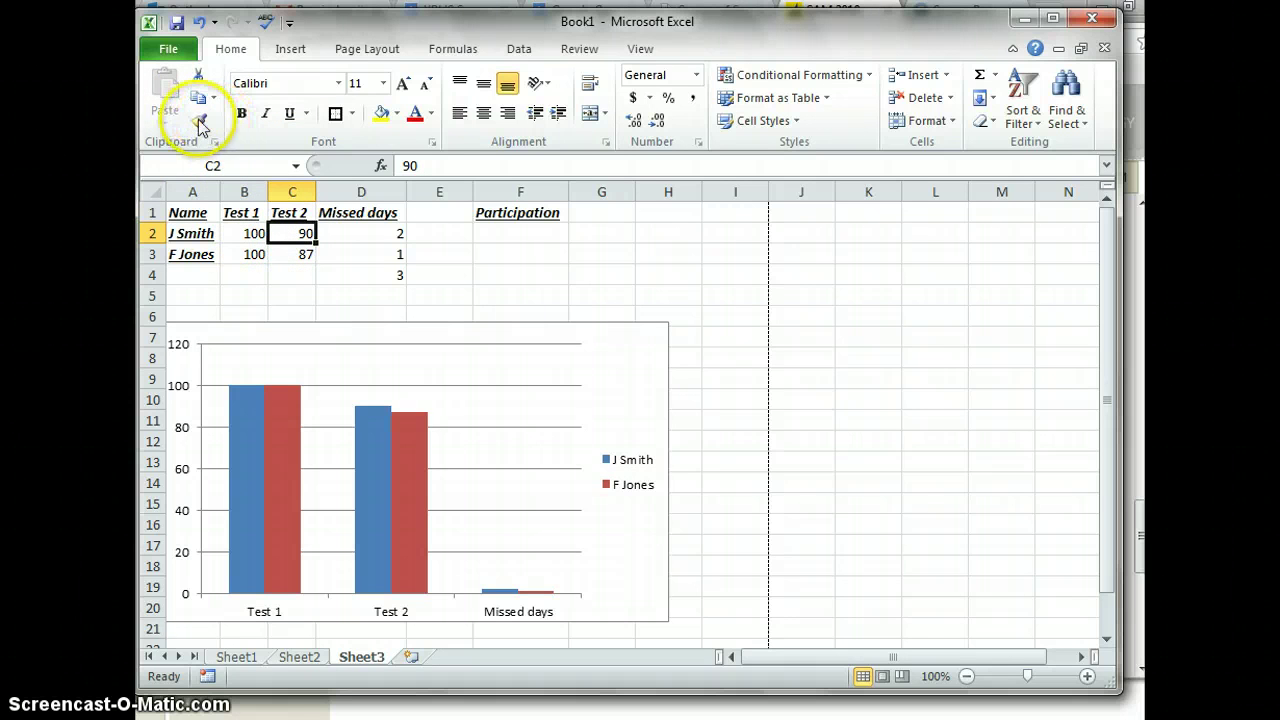
# Step: Paint A1's formatting onto all the values in B2:D3 and the total in D4, keeping Format Painter locked on throughout
pyautogui.click(192, 213)
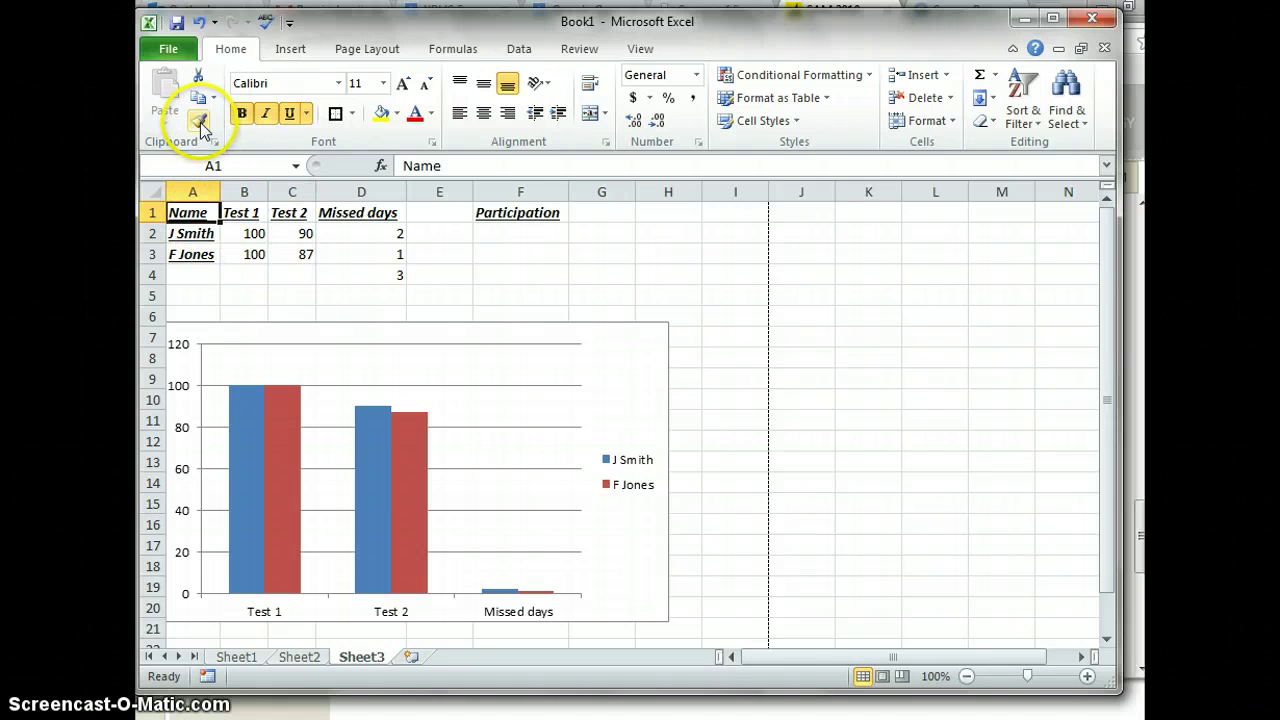
pyautogui.click(198, 120)
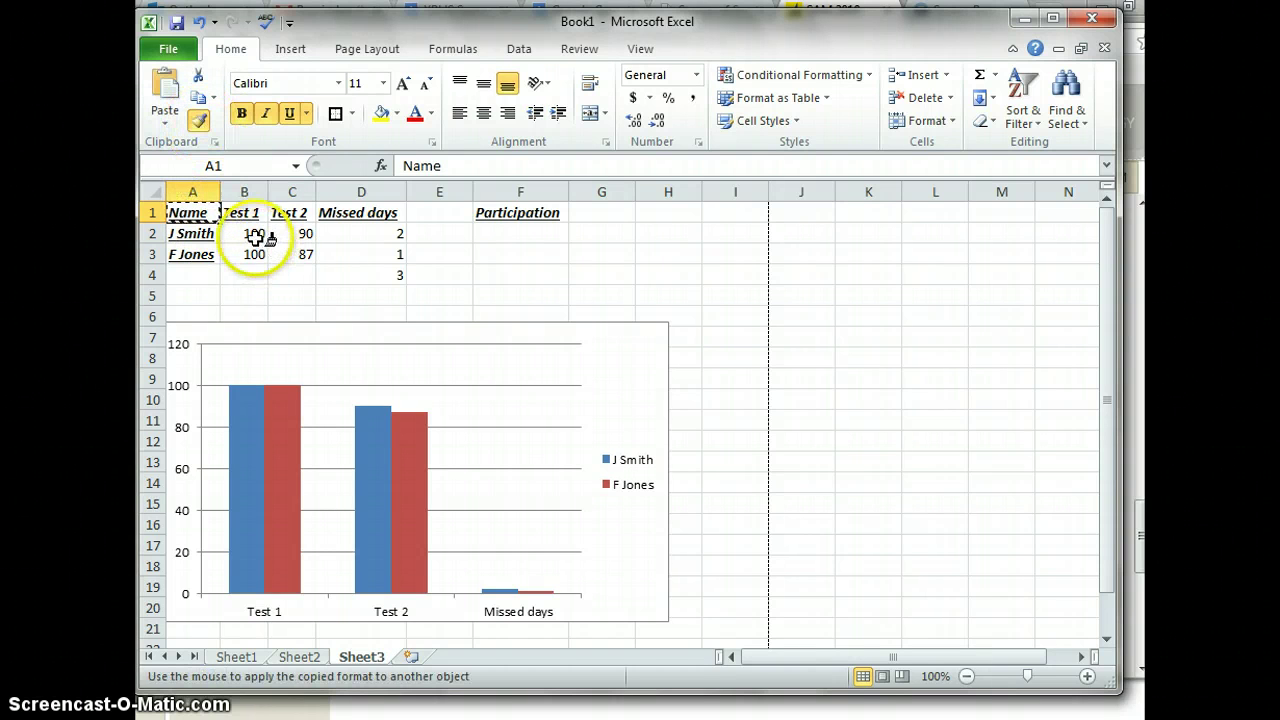
pyautogui.moveTo(251, 237)
pyautogui.mouseDown()
pyautogui.moveTo(257, 255)
pyautogui.moveTo(305, 243)
pyautogui.mouseUp()
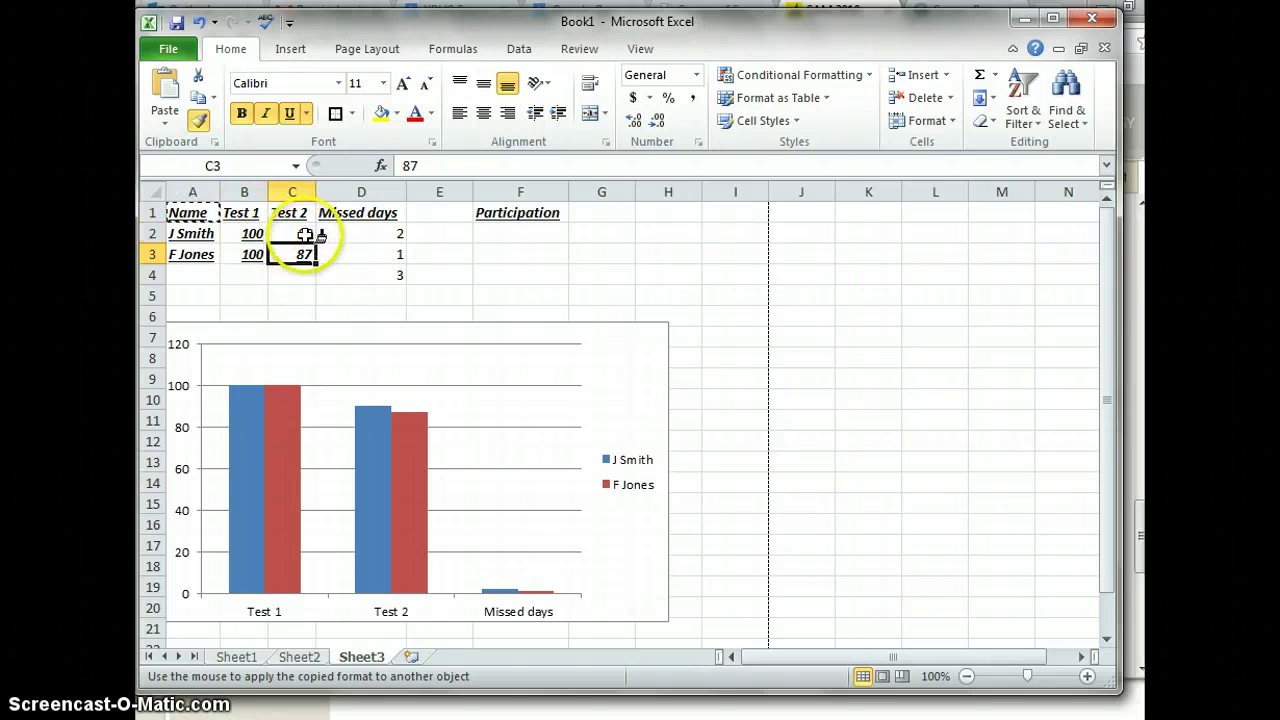
pyautogui.click(306, 235)
pyautogui.click(376, 234)
pyautogui.click(389, 252)
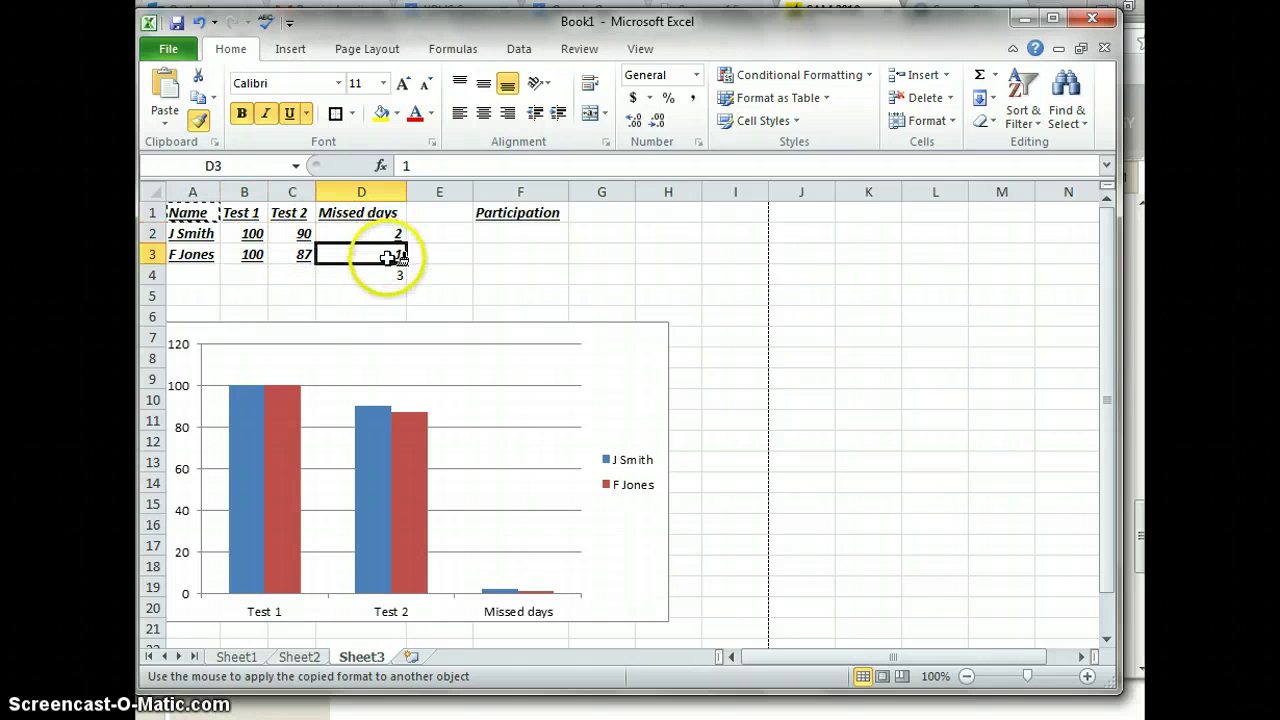
pyautogui.click(387, 272)
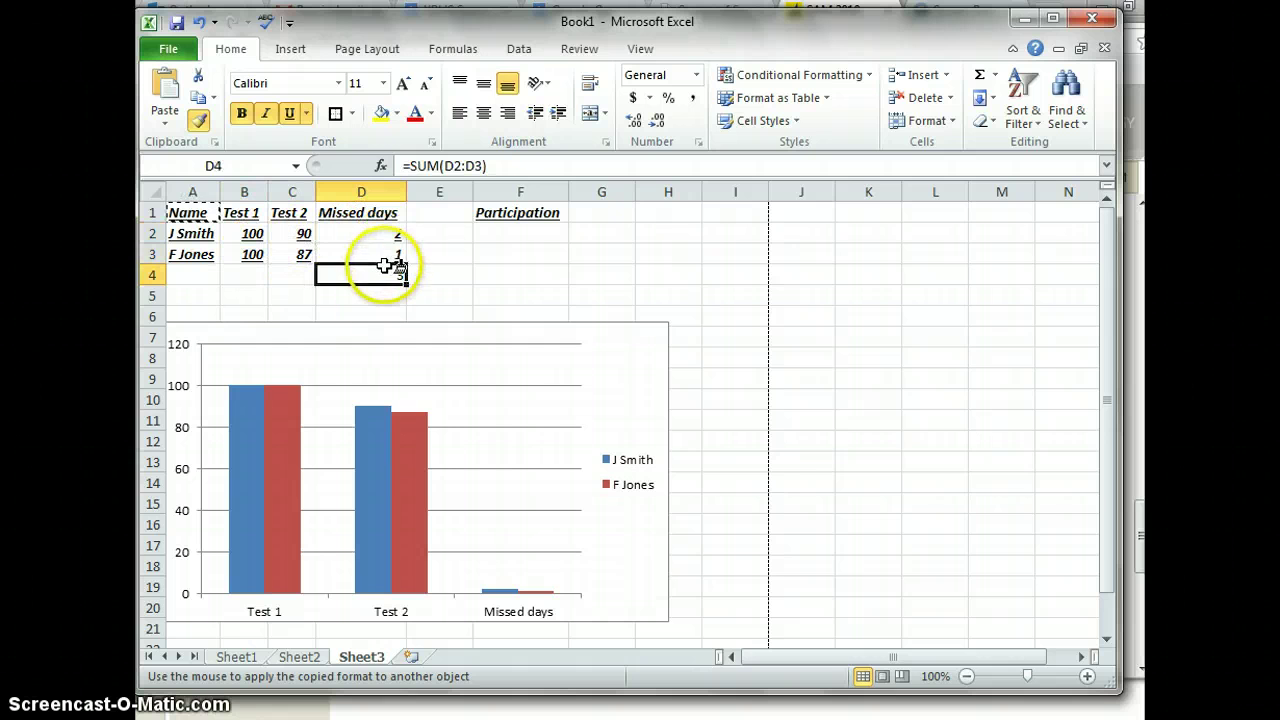
pyautogui.click(198, 120)
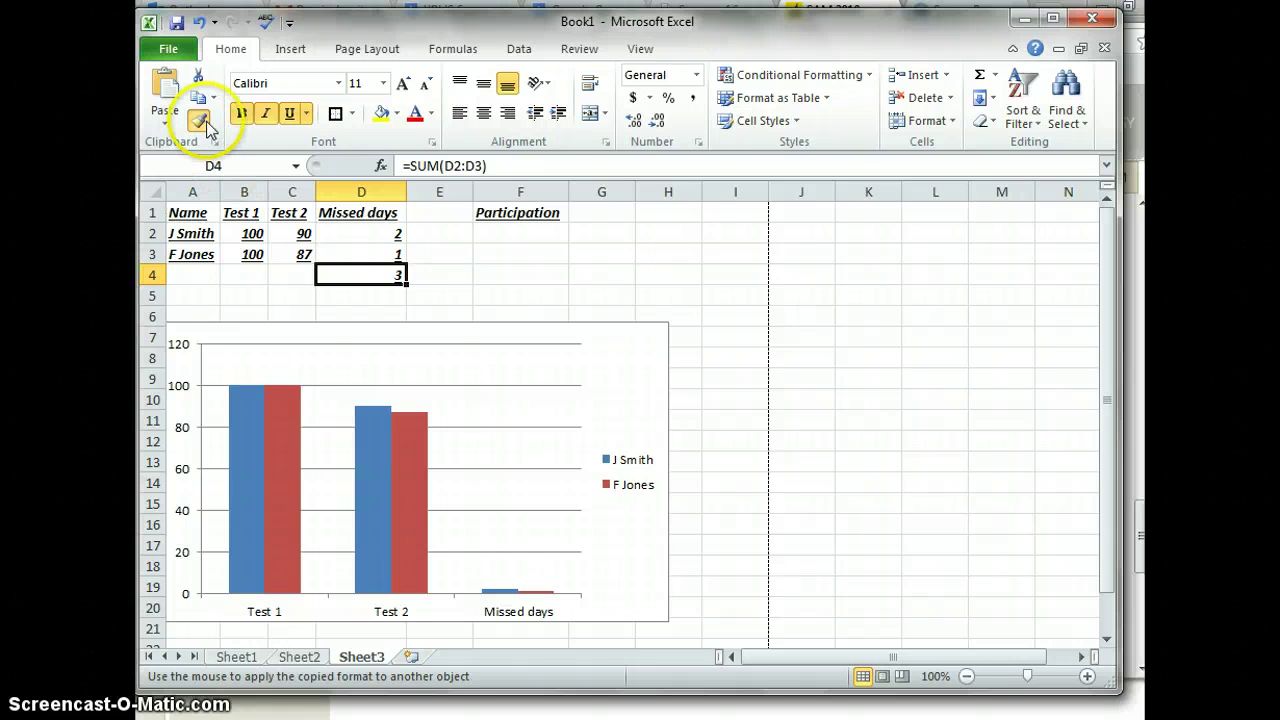
# Step: Undo all the Format Painter changes and the column AutoFit, and clear the copy marquee around A1
pyautogui.click(201, 27)
pyautogui.click(201, 27)
pyautogui.click(201, 27)
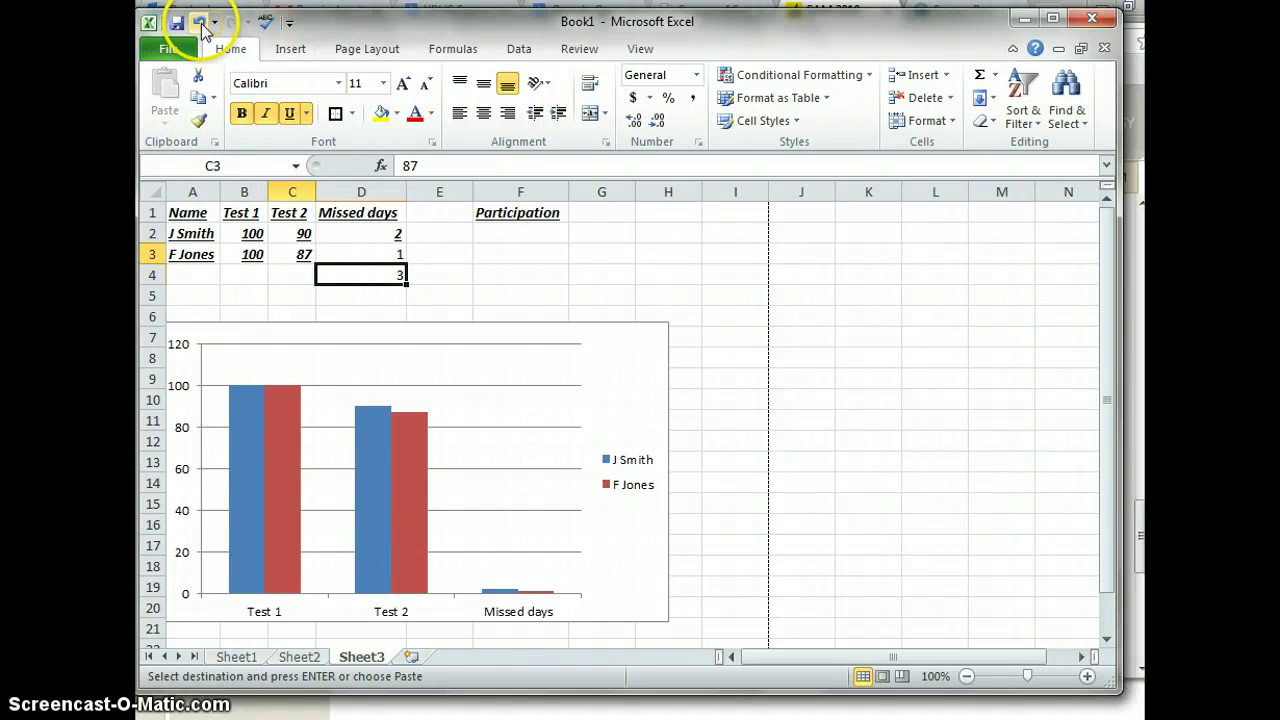
pyautogui.click(201, 27)
pyautogui.click(201, 27)
pyautogui.click(201, 27)
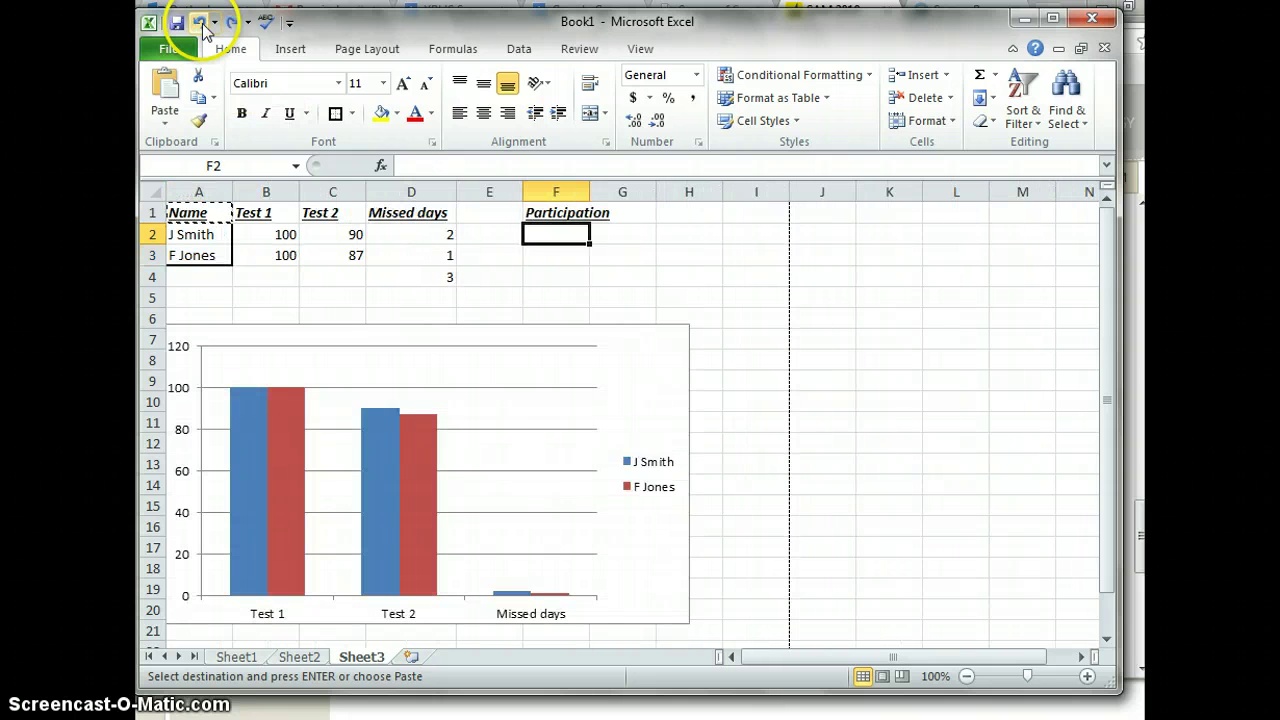
pyautogui.click(498, 259)
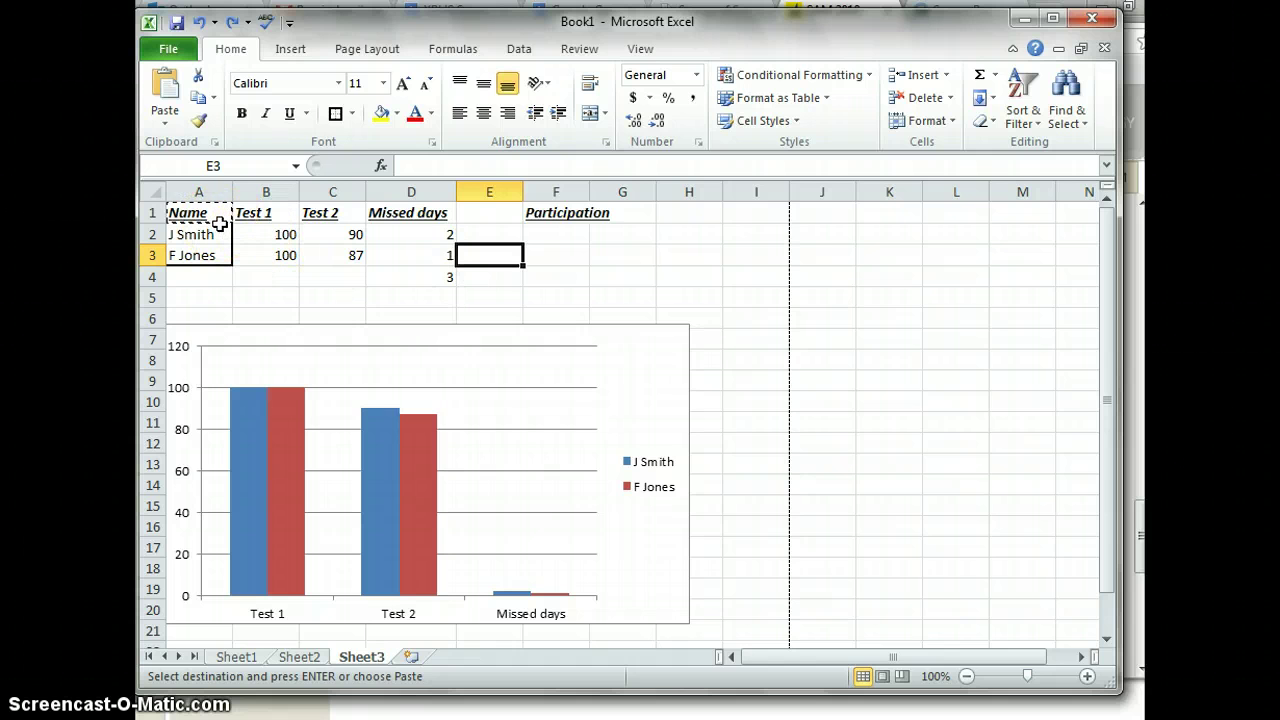
pyautogui.press('Escape')
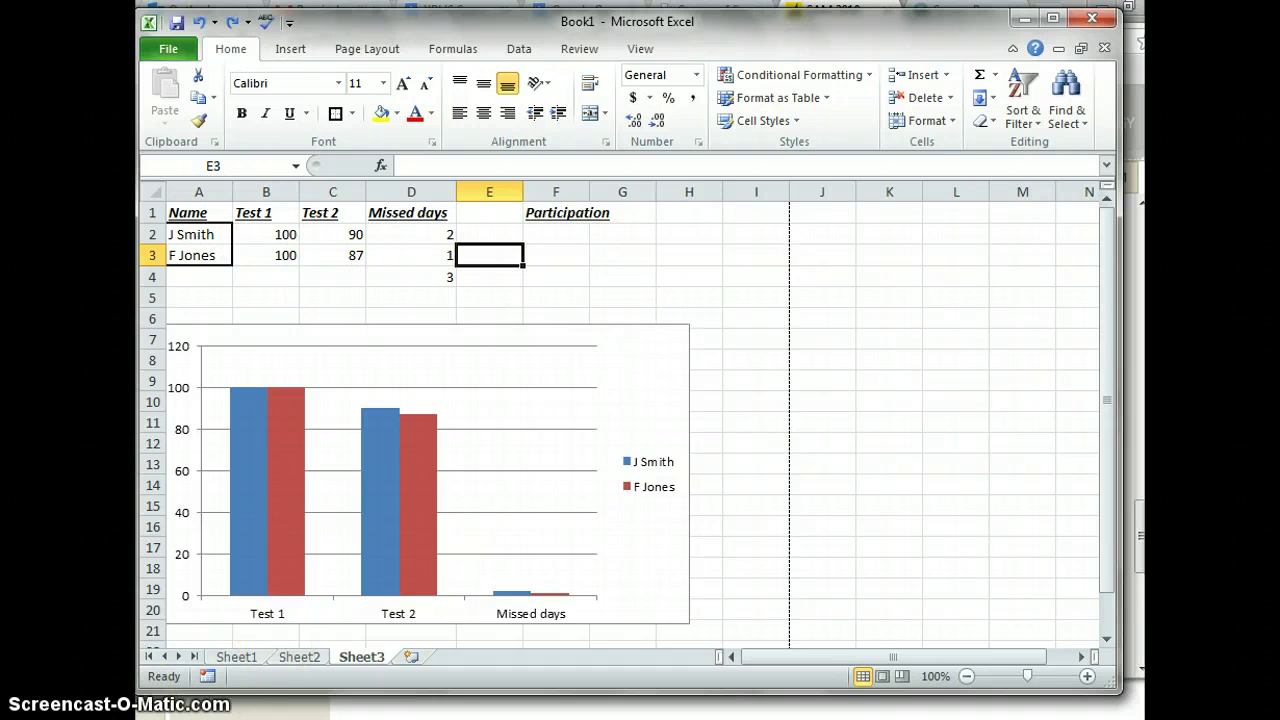
# Step: Switch to the browser and look through the image results for Excel bar chart examples
pyautogui.hotkey('alt', 'Tab')
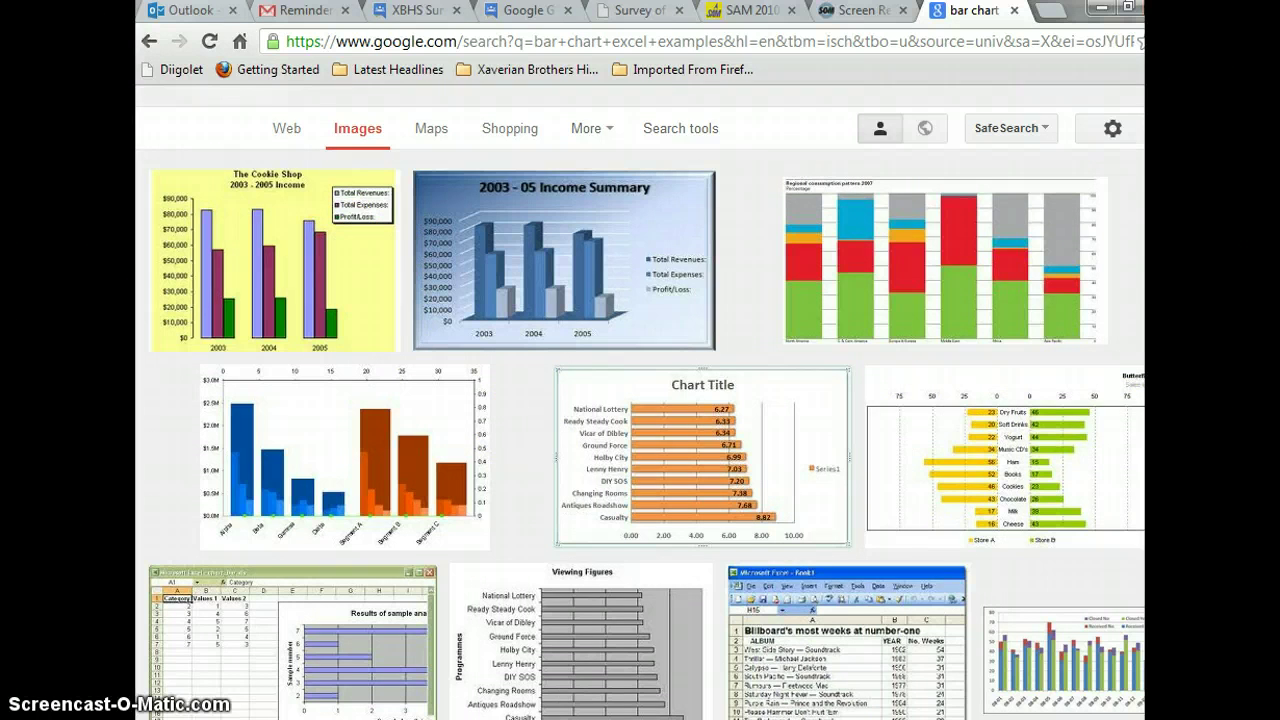
pyautogui.scroll(-3, 1030, 139)
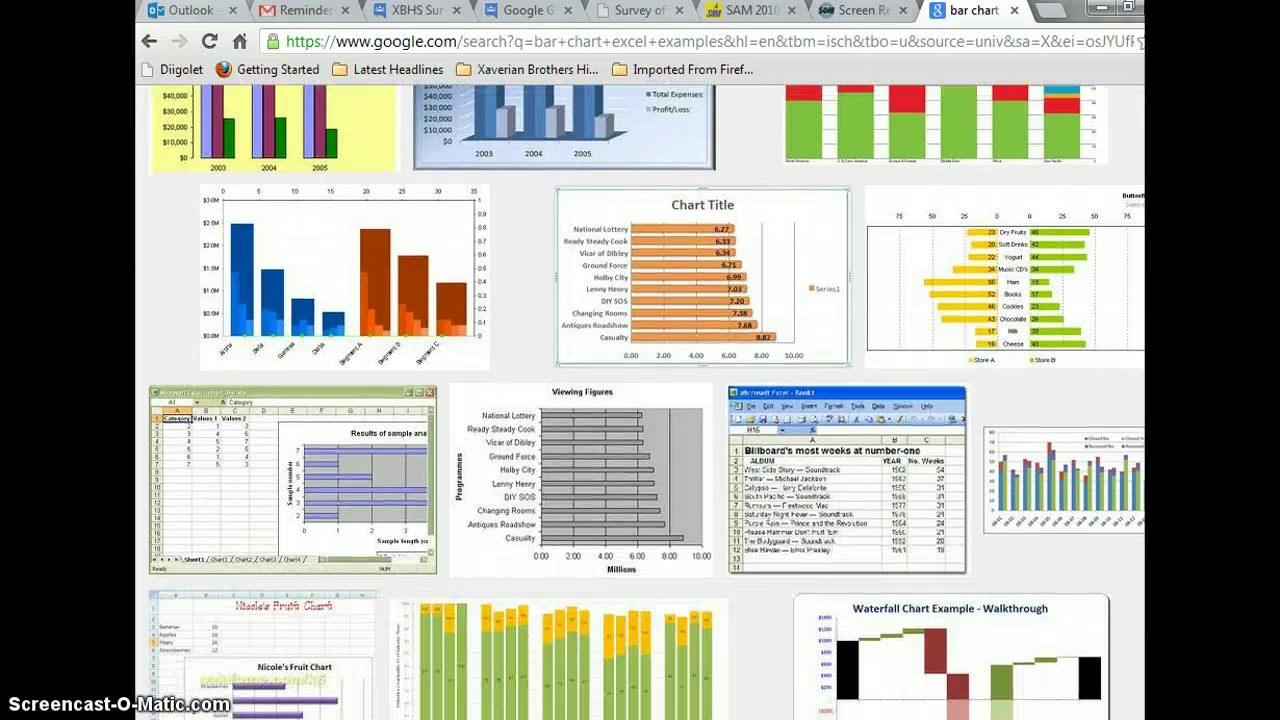
pyautogui.scroll(1, 1030, 139)
pyautogui.scroll(1, 866, 155)
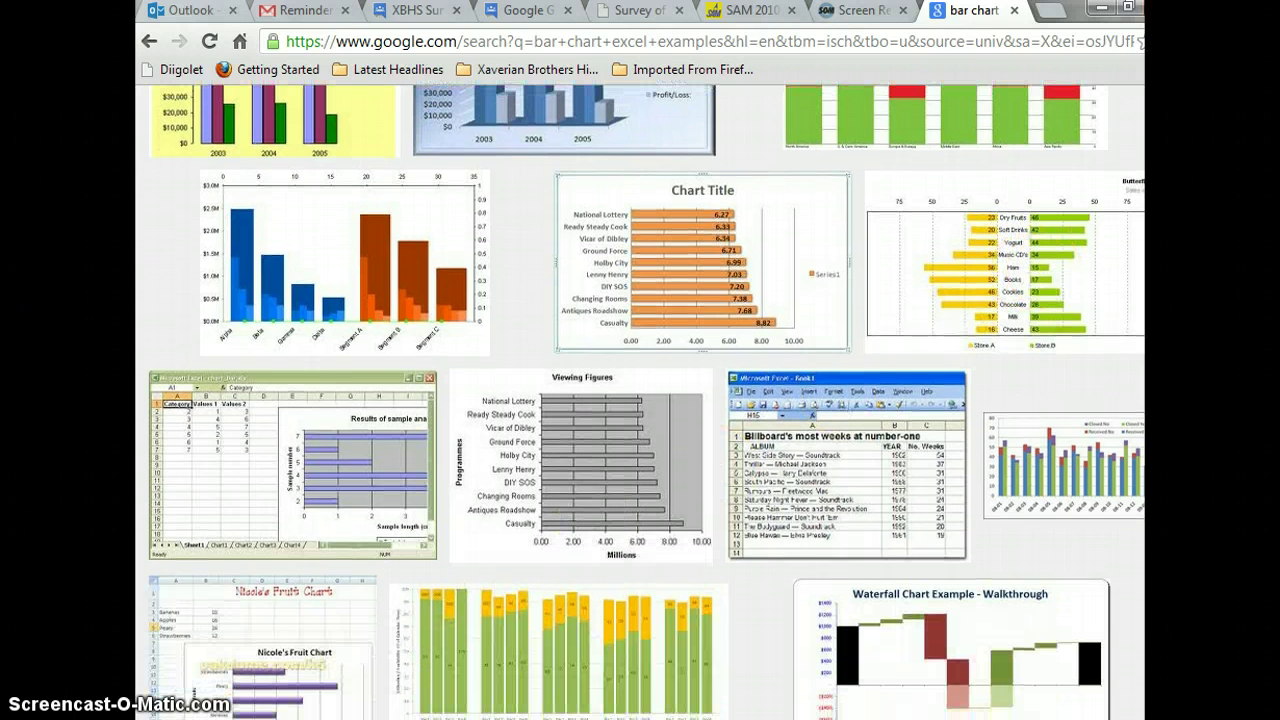
# Step: Switch back to Excel, shrink the column chart from its corner and position it below the data, over about rows 7 to 19
pyautogui.hotkey('alt', 'Tab')
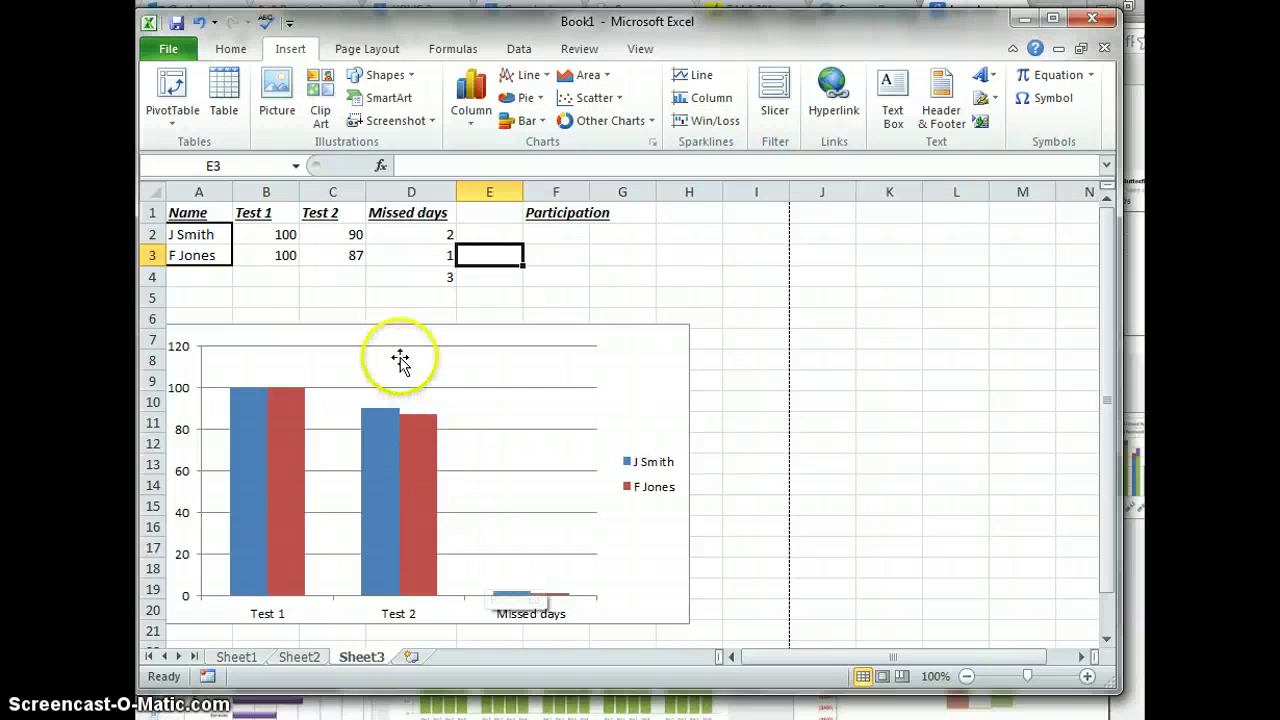
pyautogui.moveTo(395, 326); pyautogui.dragTo(427, 334)
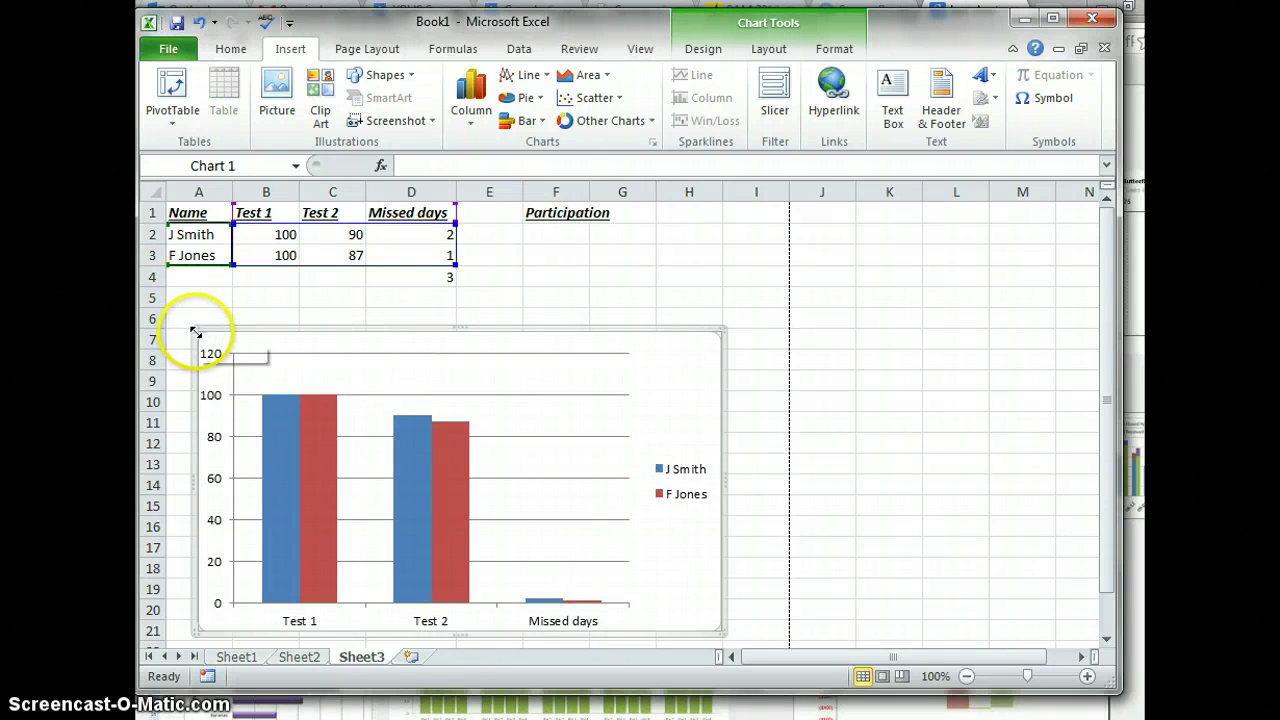
pyautogui.moveTo(210, 352); pyautogui.dragTo(250, 367)
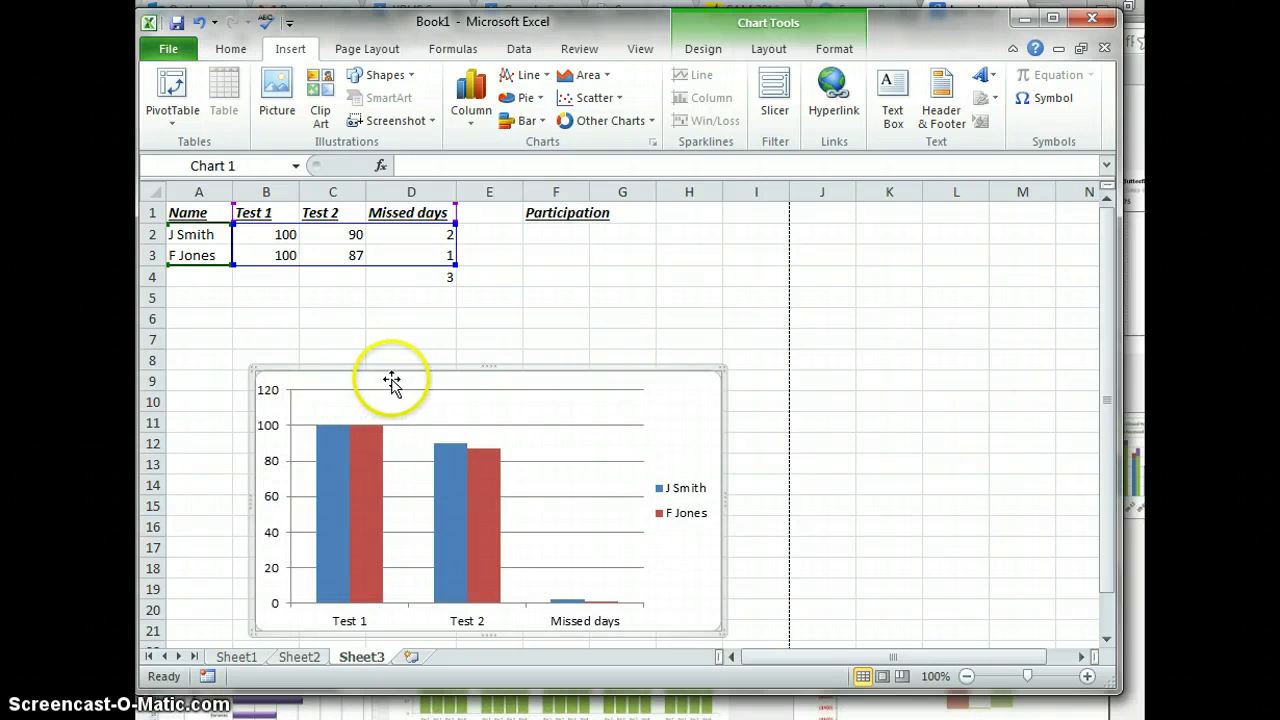
pyautogui.moveTo(391, 380); pyautogui.dragTo(335, 342)
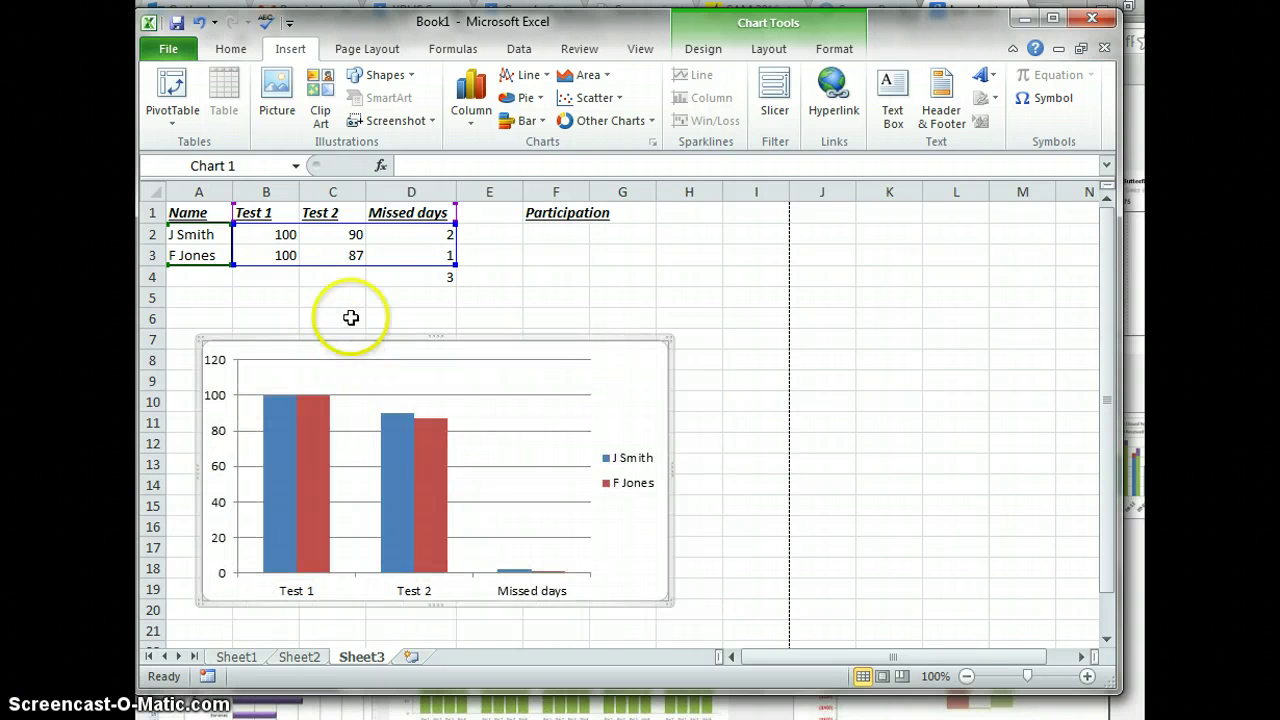
# Step: Set the Test 1 scores of both students, in B3 and B2, to 89
pyautogui.click(355, 258)
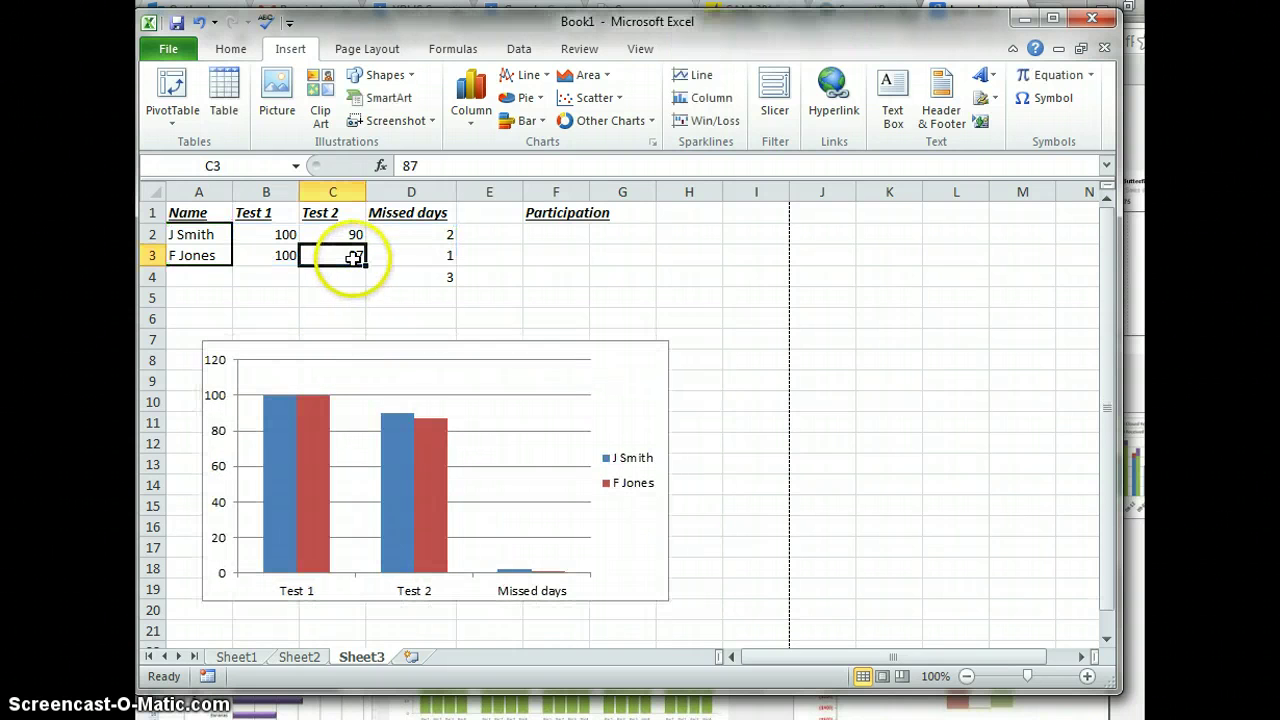
pyautogui.click(286, 256)
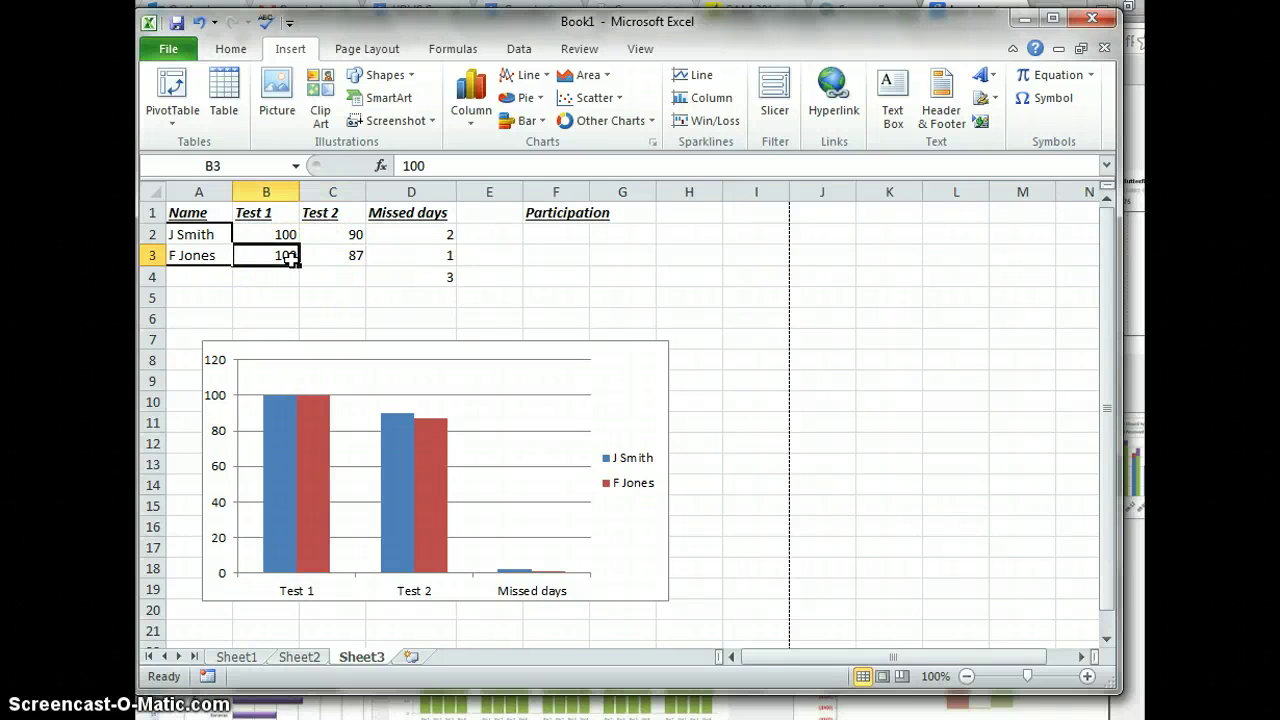
pyautogui.press('Up')
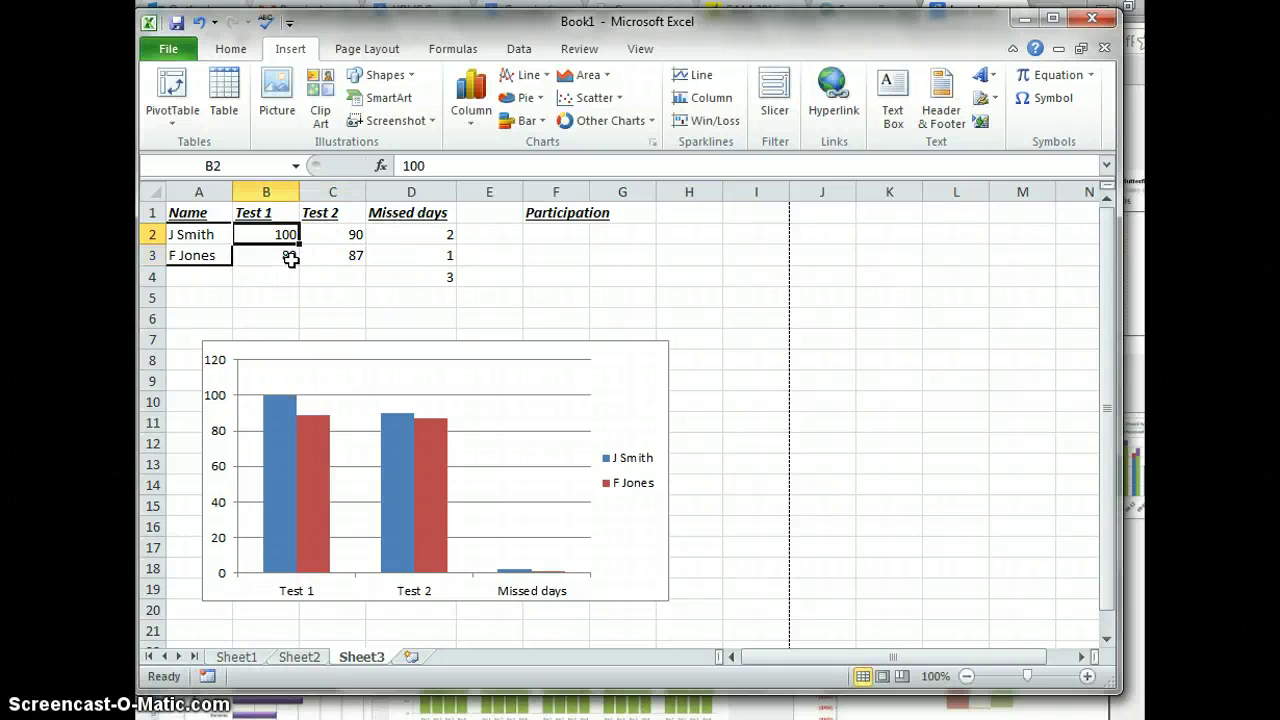
pyautogui.write('89')
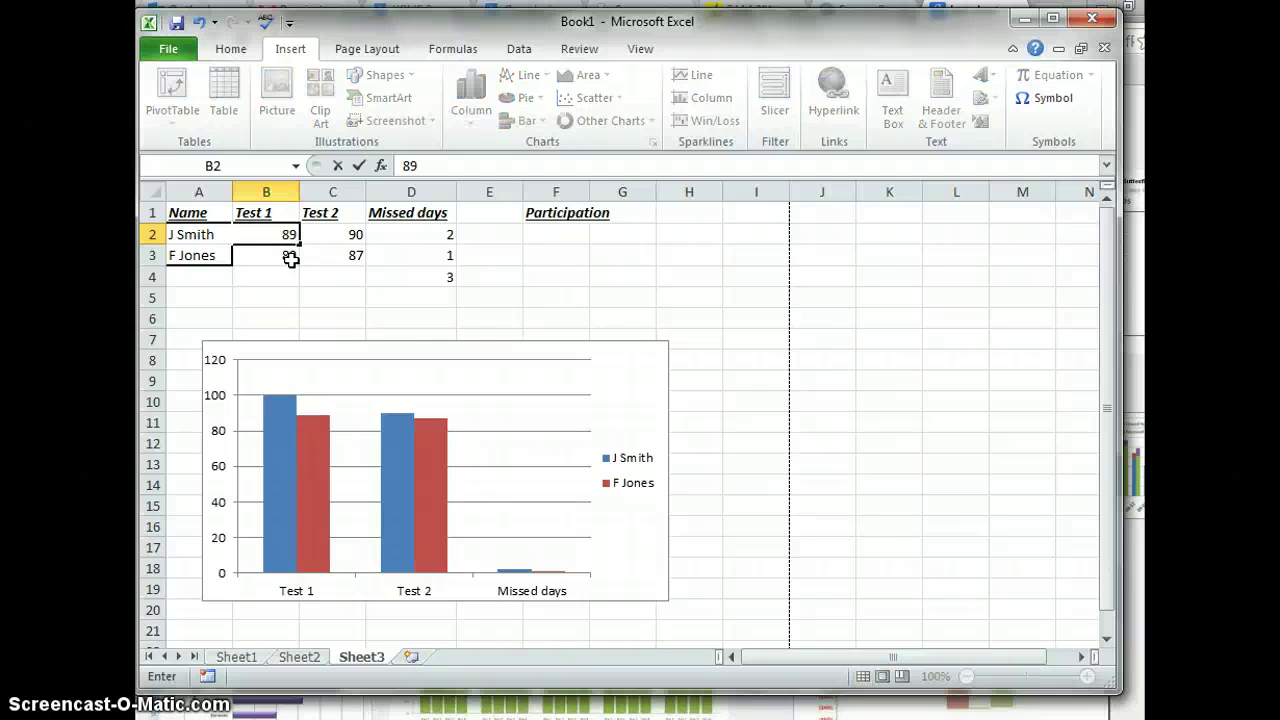
pyautogui.press('Return')
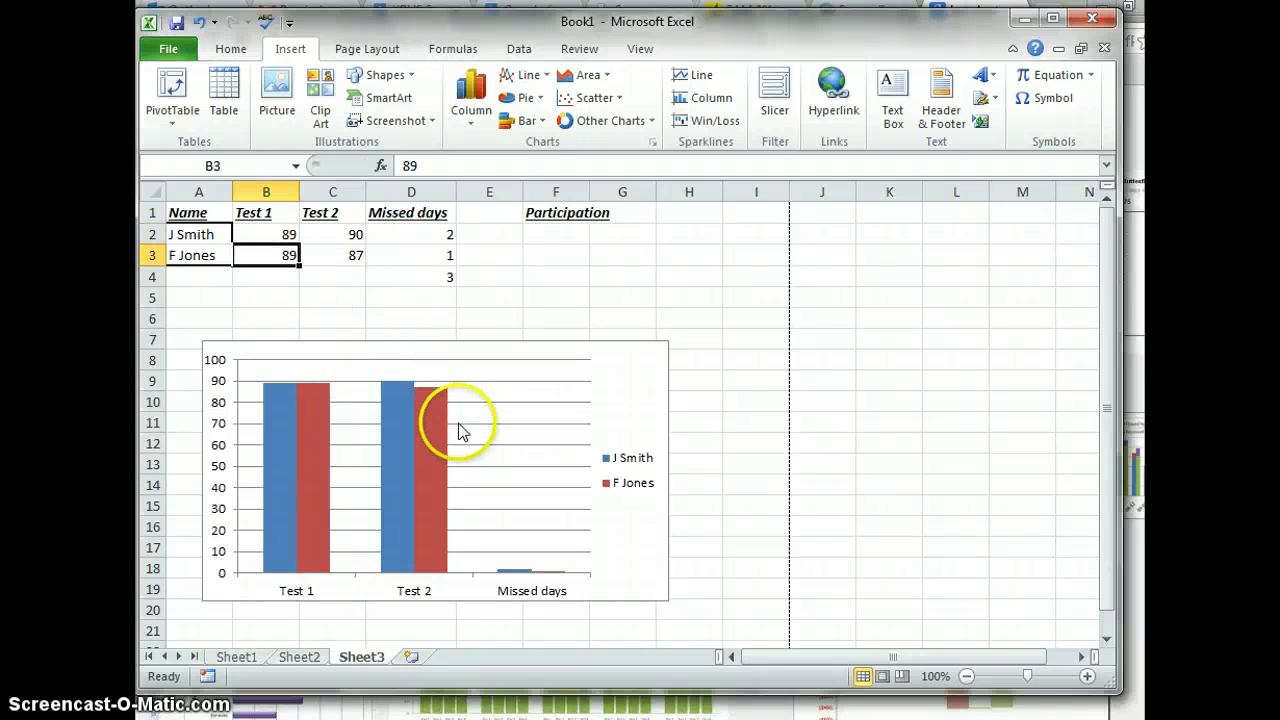
# Step: Move the column chart from Sheet3 to a new sheet named "My chart"
pyautogui.click(484, 348)
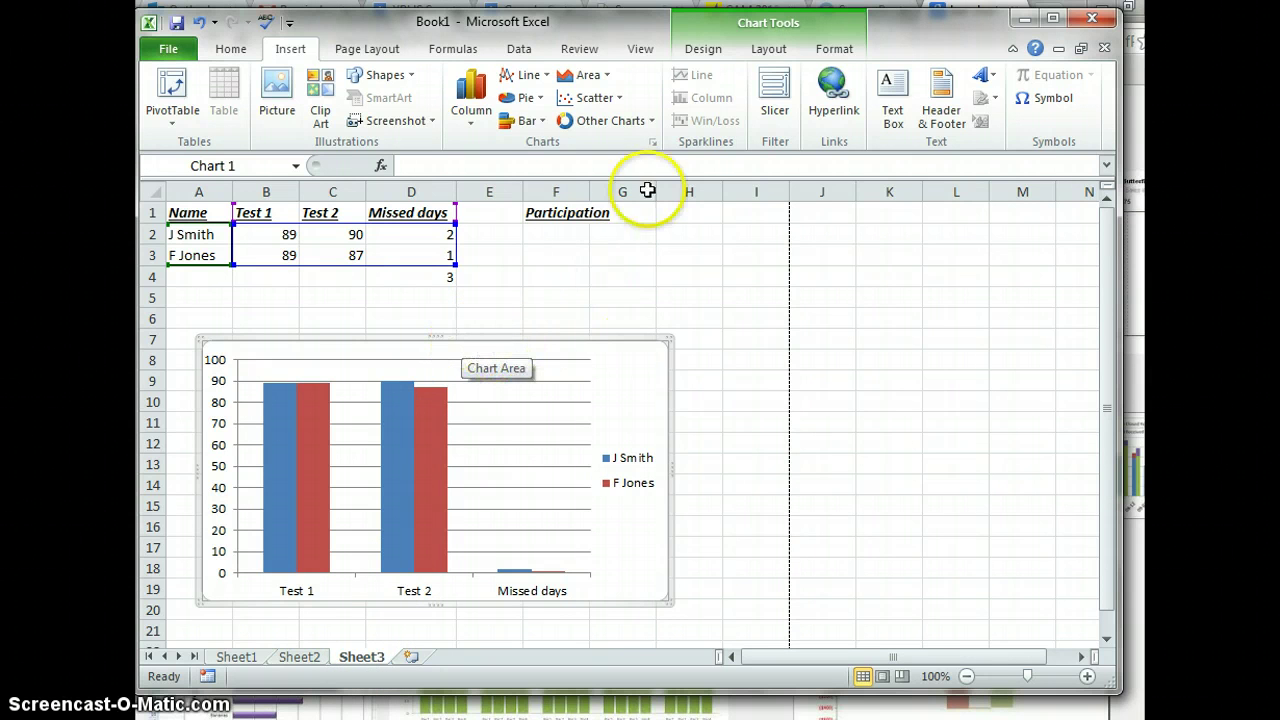
pyautogui.click(770, 52)
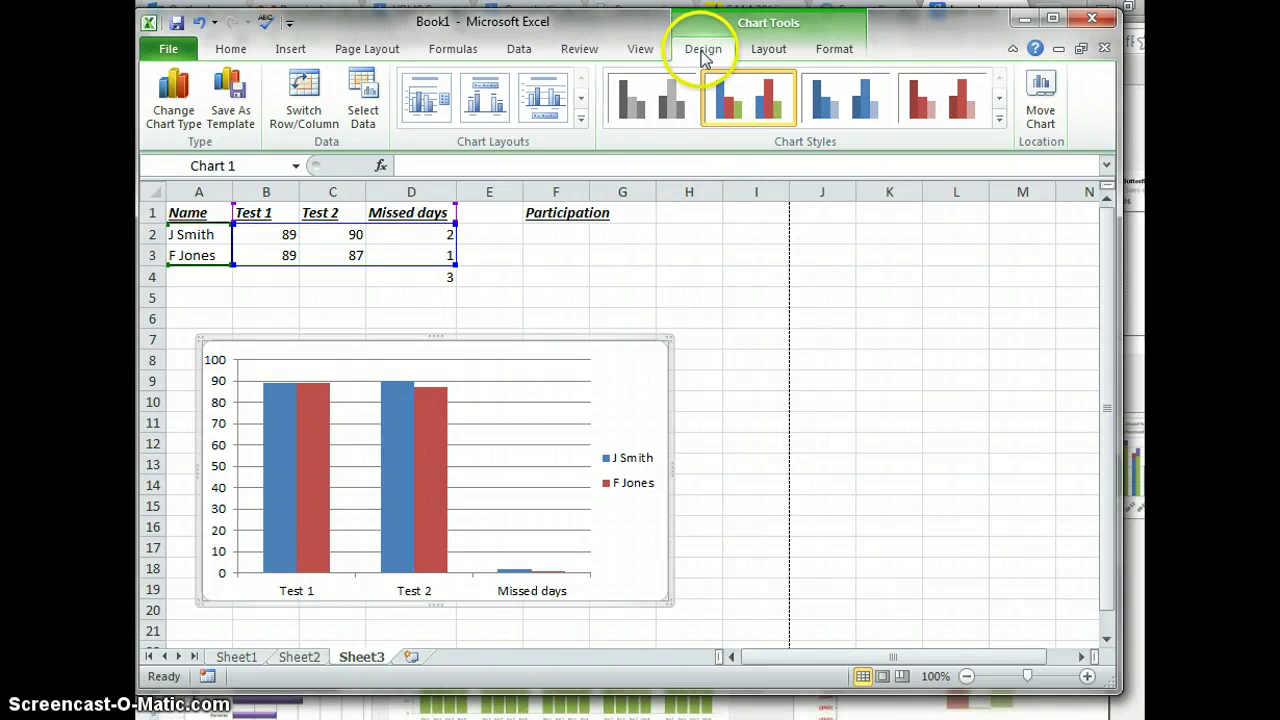
pyautogui.click(1046, 124)
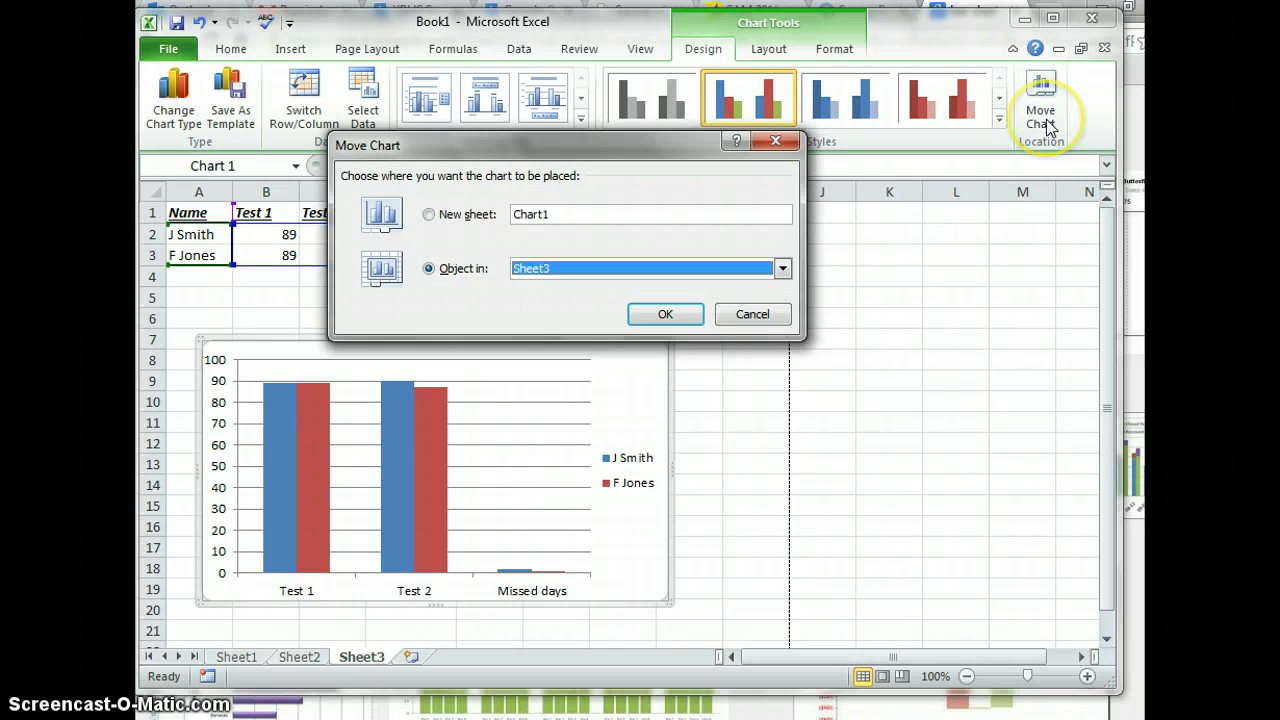
pyautogui.click(430, 215)
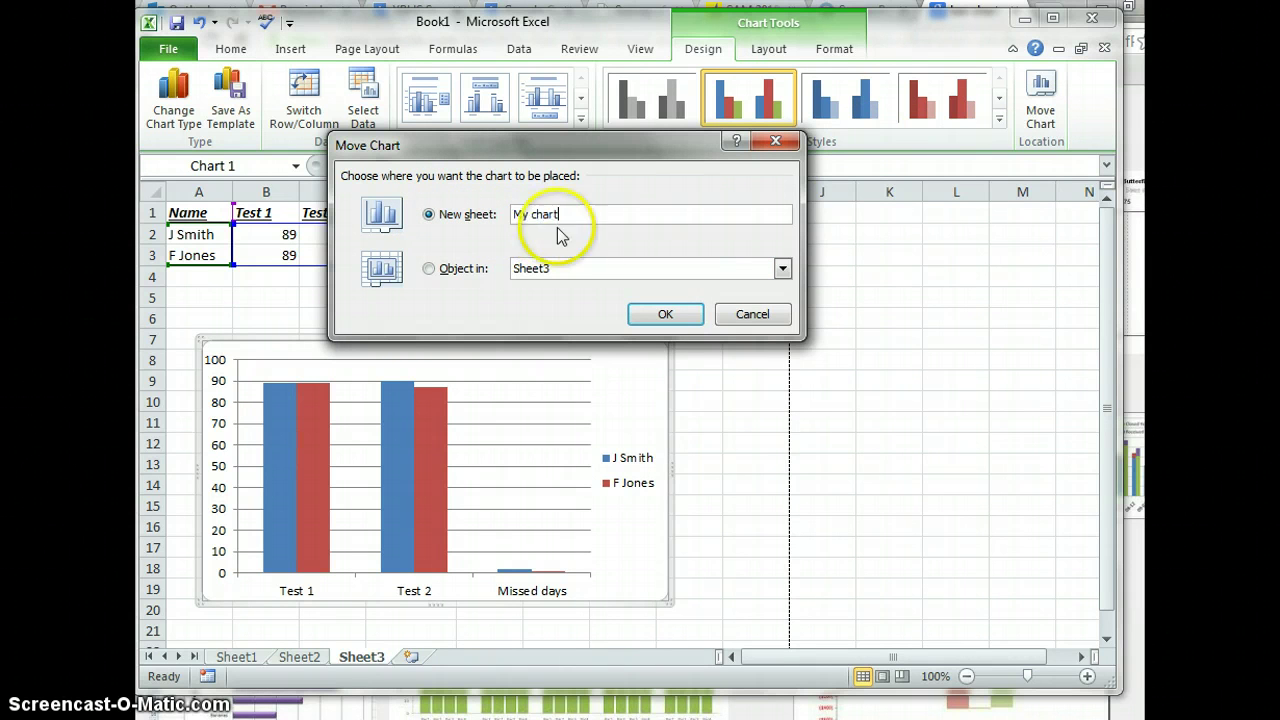
pyautogui.click(652, 314)
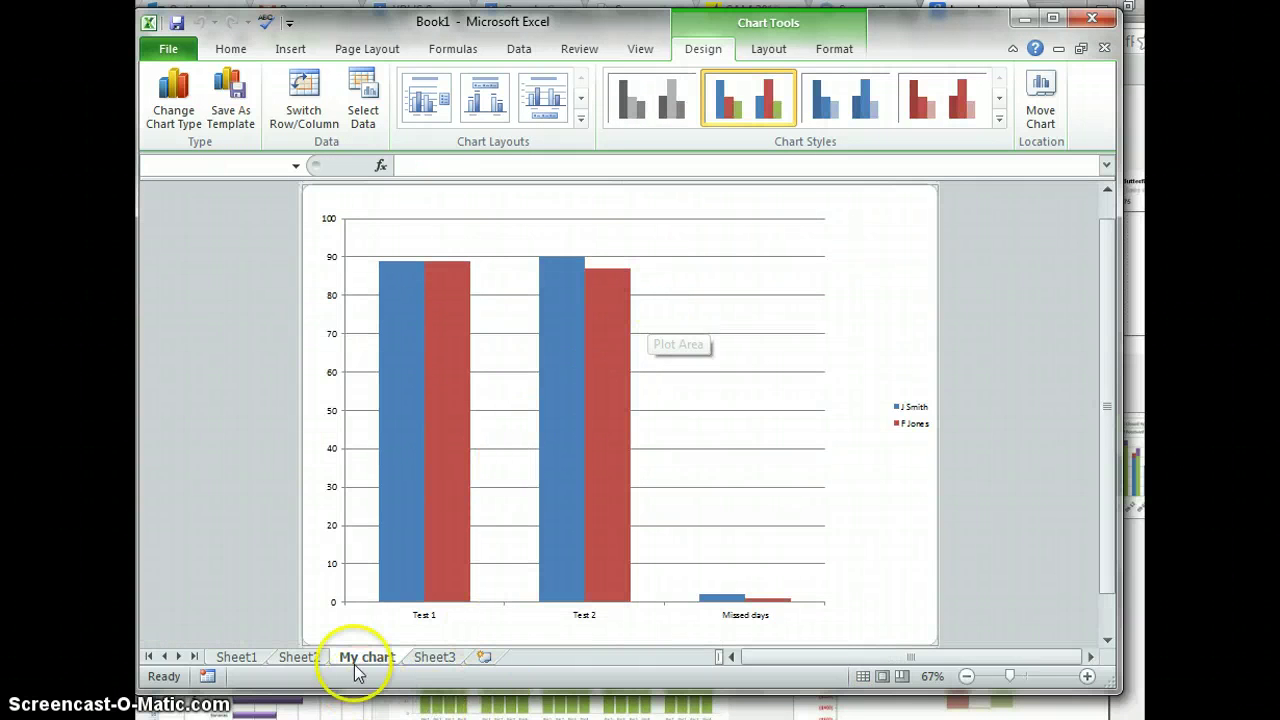
# Step: On Sheet3, insert a basic 2-D pie chart from the names and missed days in A1:A3 and D1:D3
pyautogui.click(436, 657)
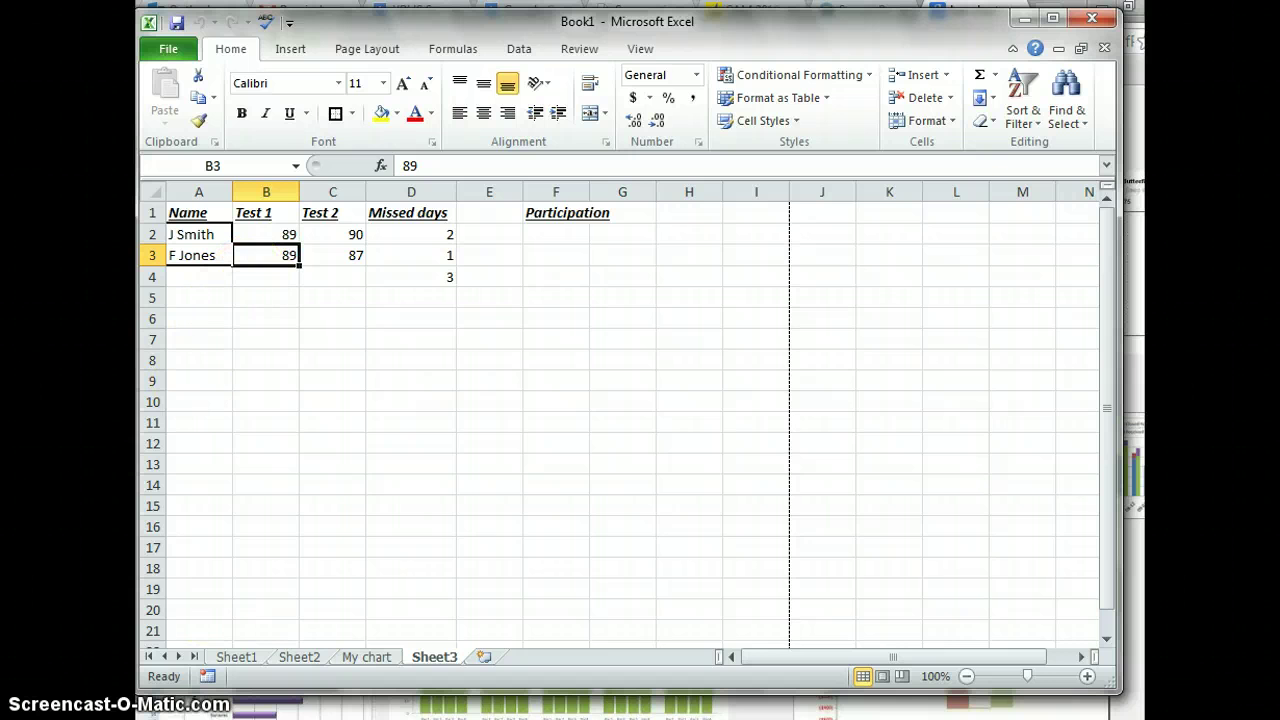
pyautogui.click(262, 380)
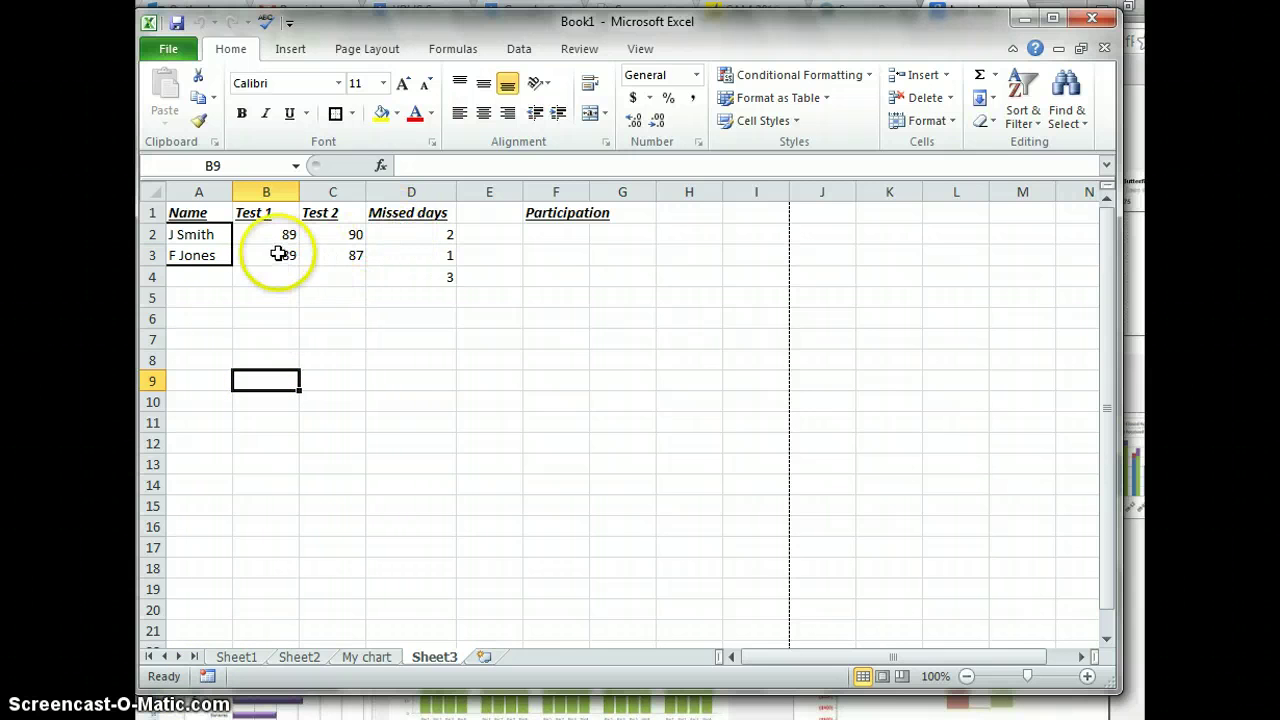
pyautogui.click(205, 213)
pyautogui.moveTo(205, 213); pyautogui.dragTo(193, 264)
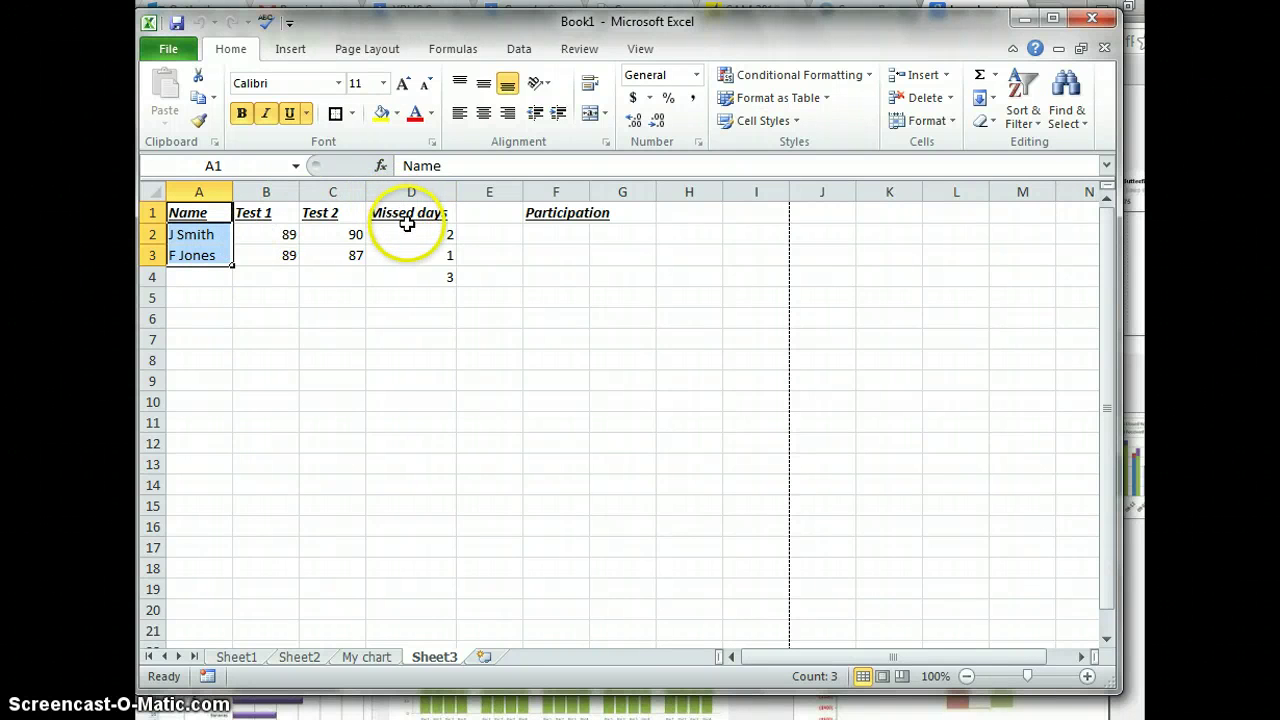
pyautogui.moveTo(411, 218); pyautogui.dragTo(412, 256)
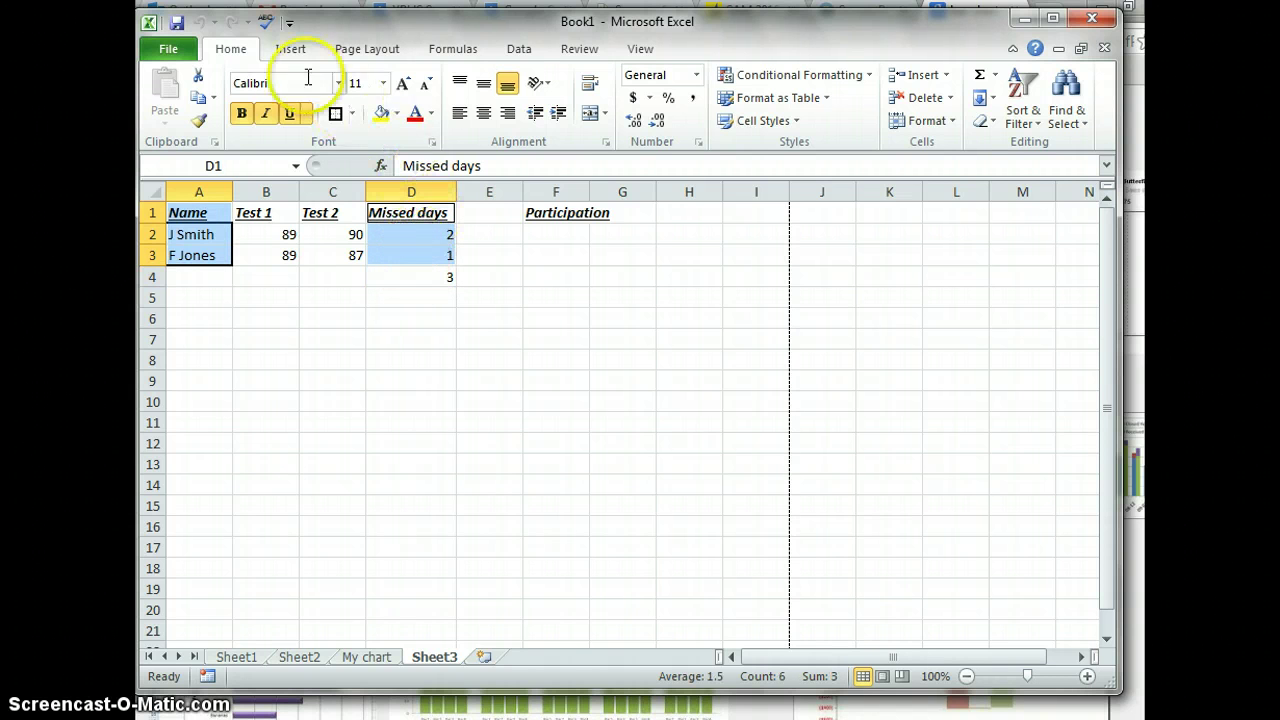
pyautogui.click(289, 50)
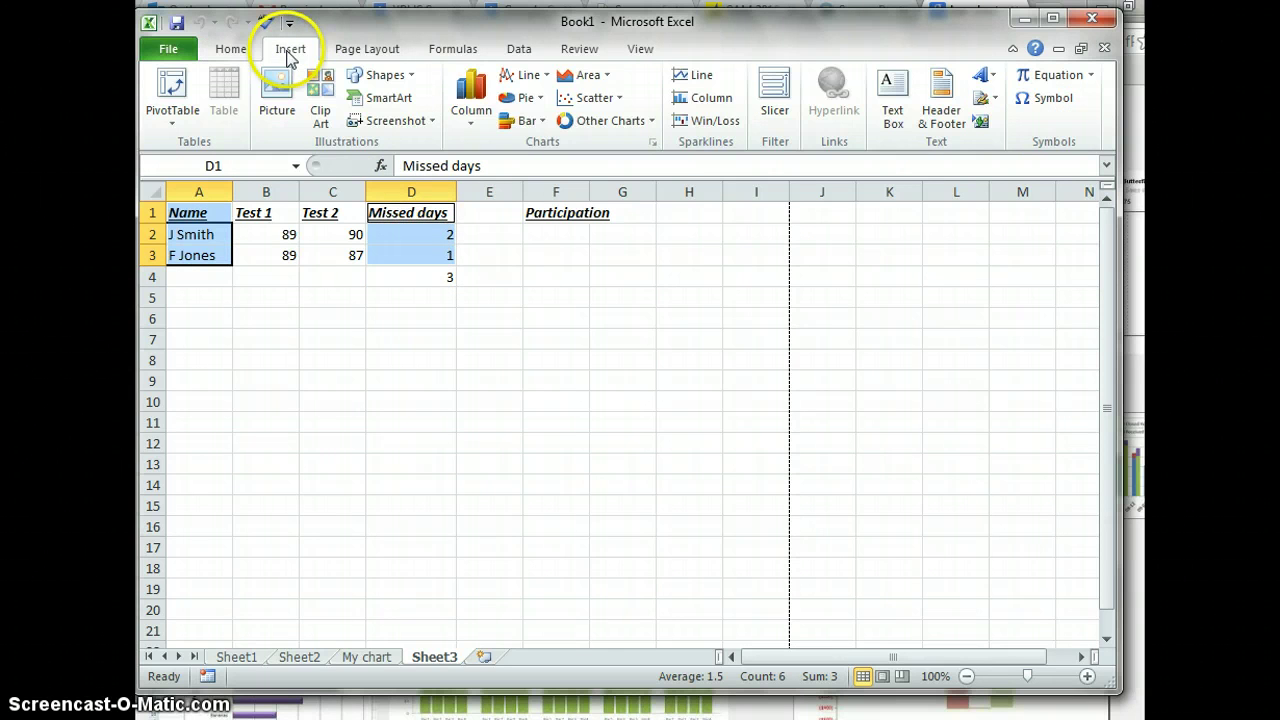
pyautogui.click(537, 99)
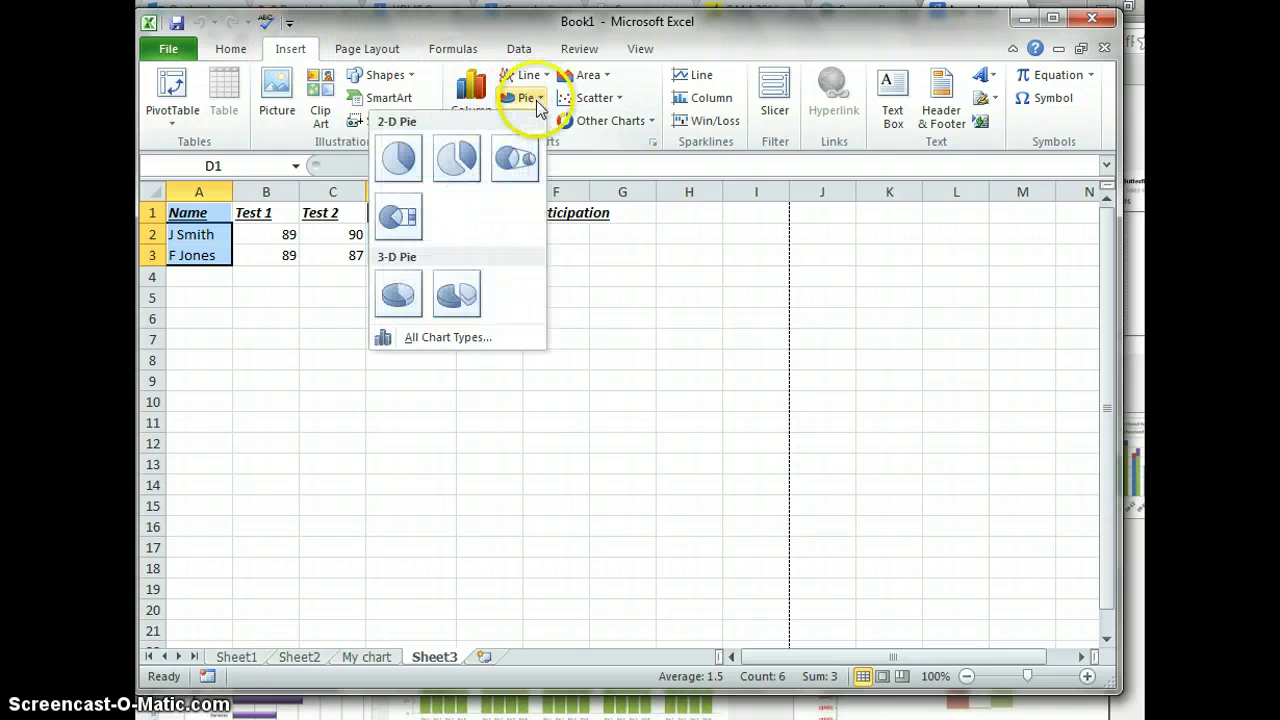
pyautogui.click(404, 160)
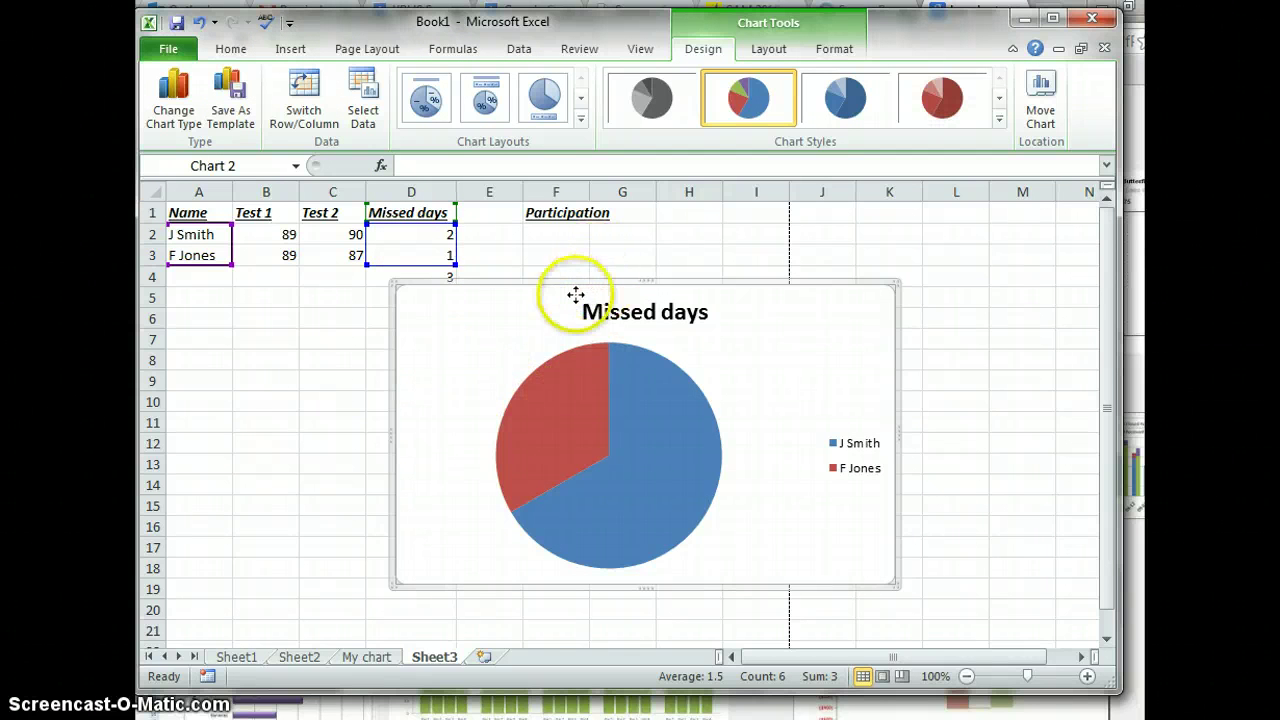
# Step: Move the Missed days pie chart below the data and shrink it from its corner to span about rows 8 to 21
pyautogui.moveTo(574, 294); pyautogui.dragTo(408, 334)
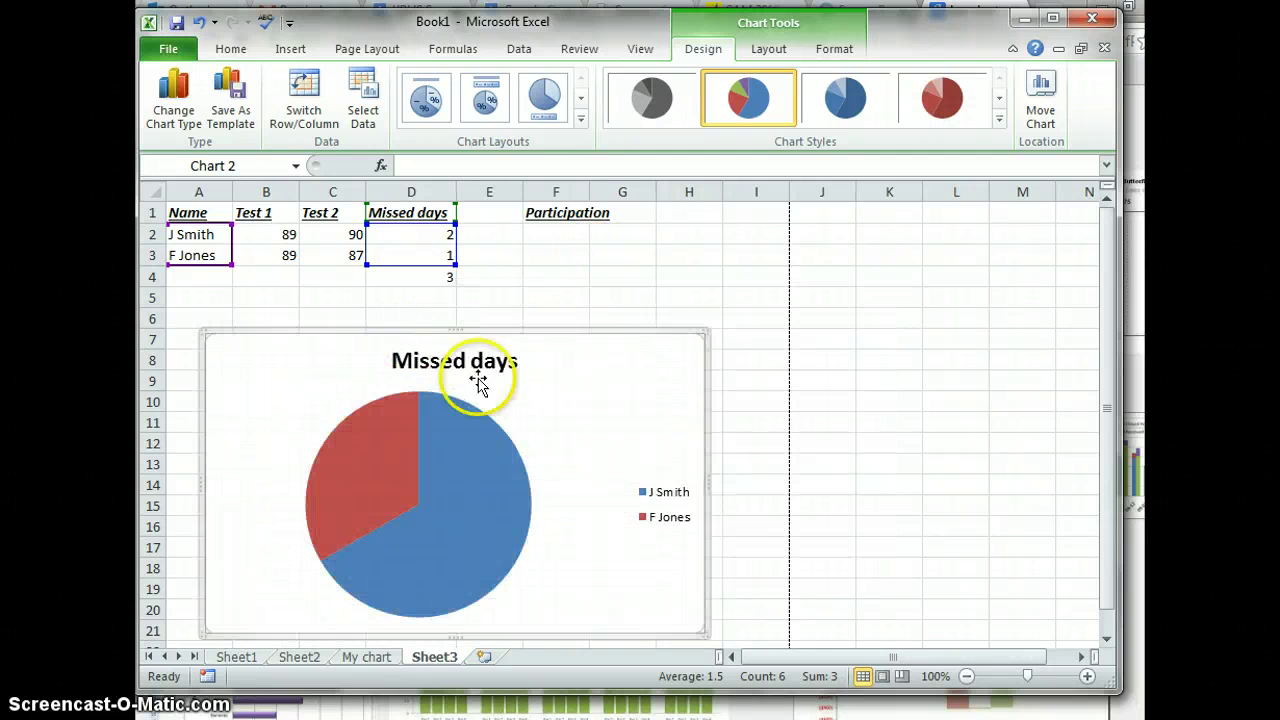
pyautogui.moveTo(697, 334); pyautogui.dragTo(582, 352)
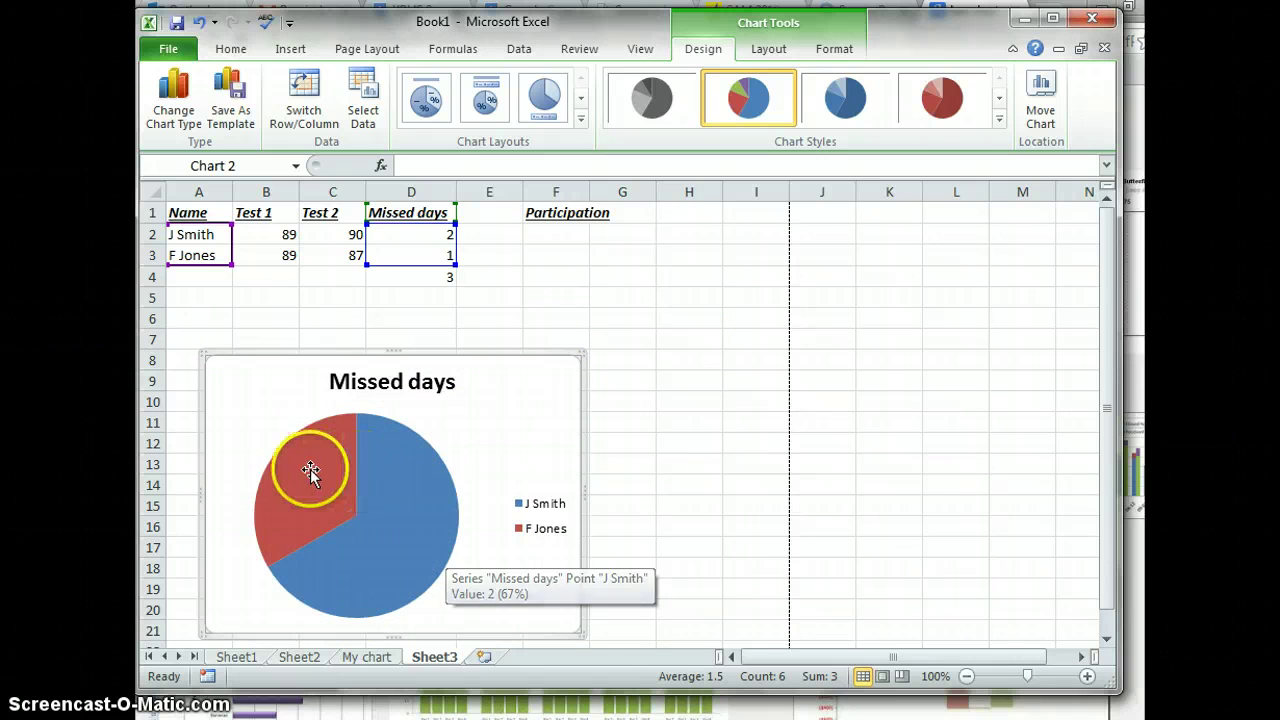
# Step: Close the Blackboard IM window, then pull the red slice away from the rest of the pie in the Missed days chart
pyautogui.moveTo(311, 471)
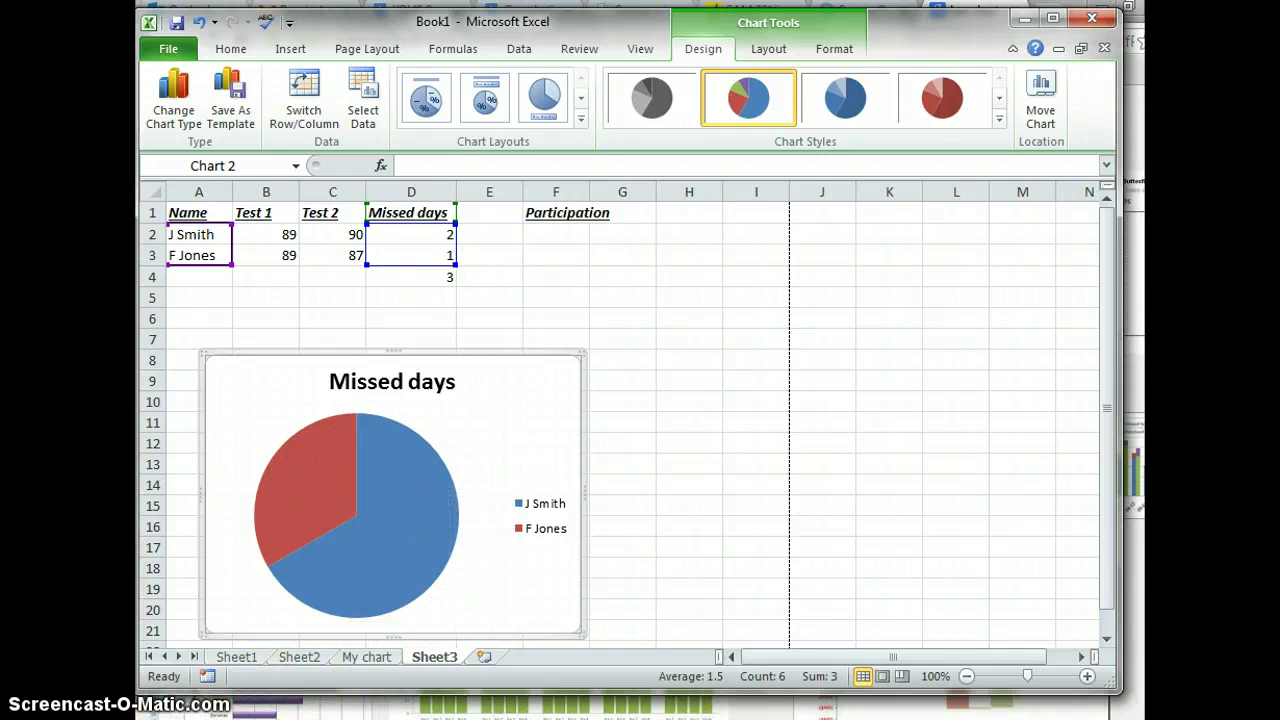
pyautogui.moveTo(290, 718)
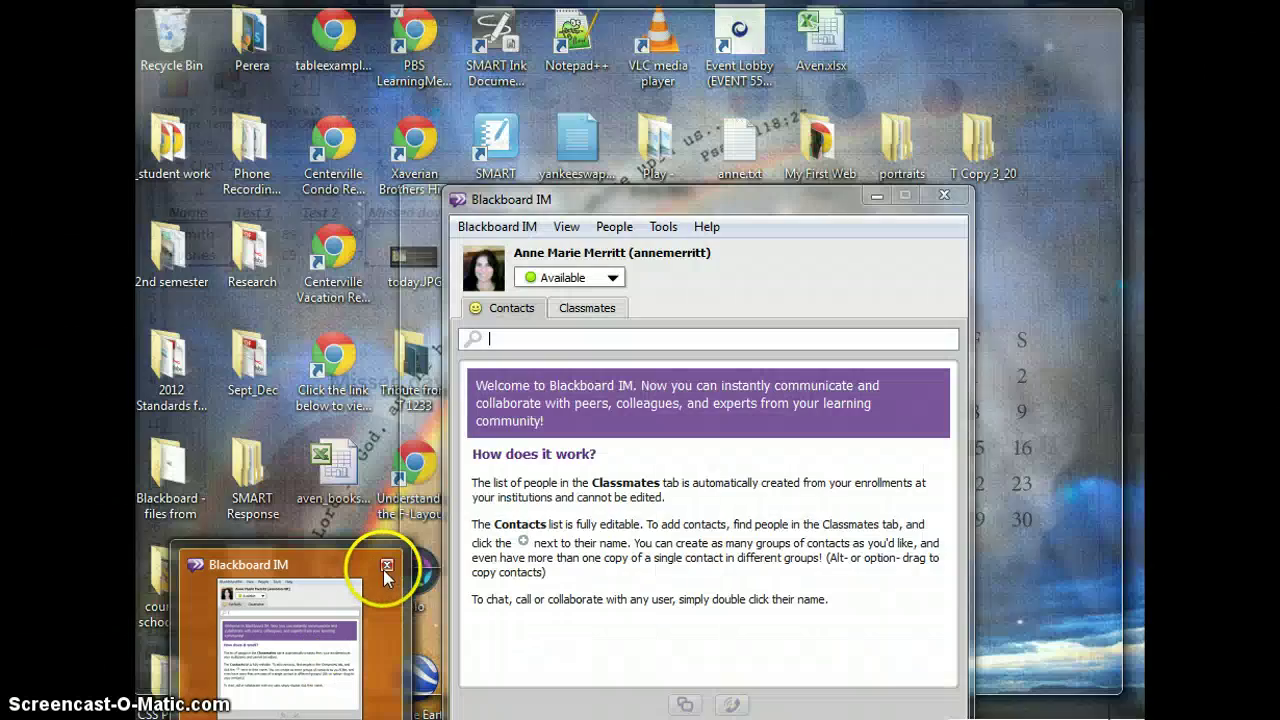
pyautogui.click(385, 566)
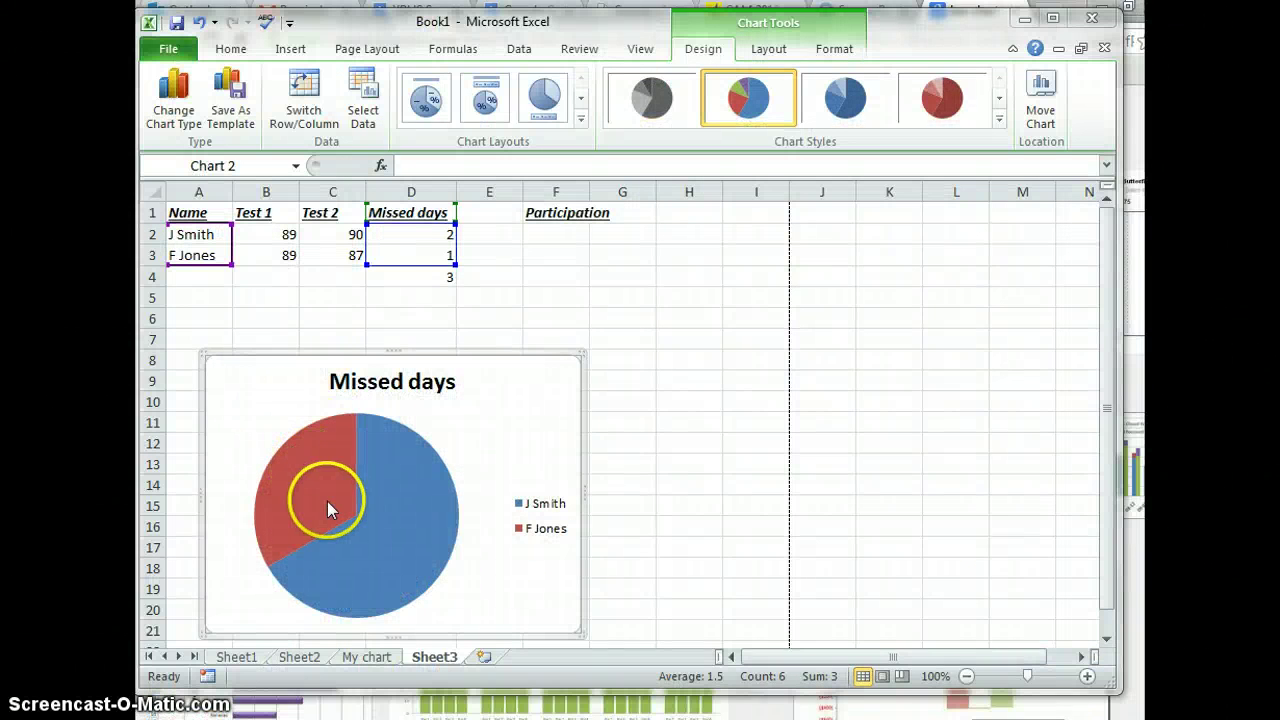
pyautogui.moveTo(313, 493)
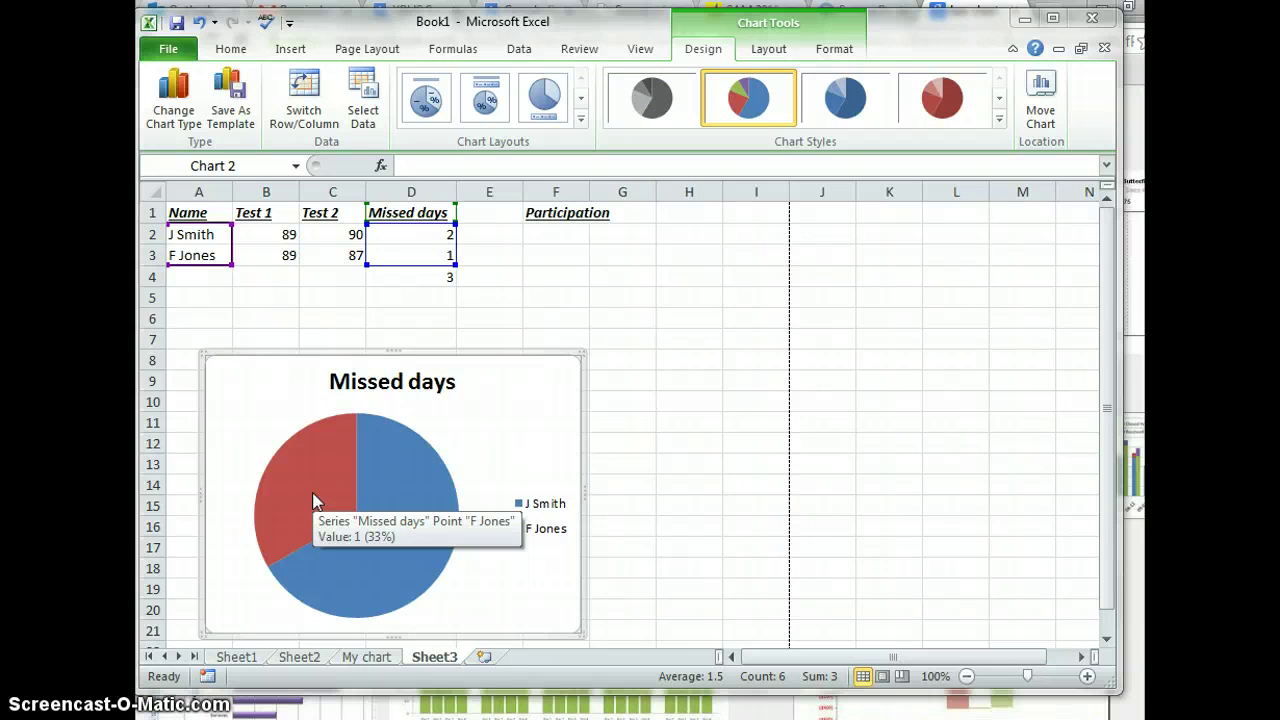
pyautogui.click(312, 492)
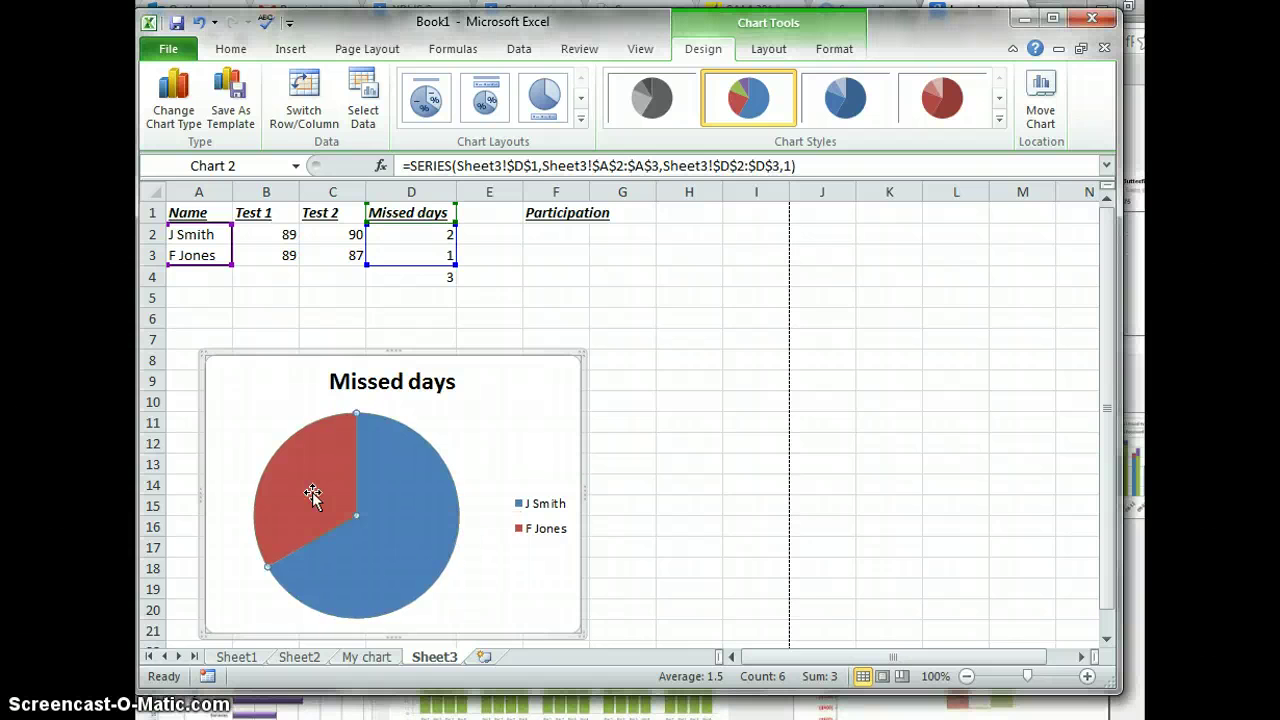
pyautogui.moveTo(312, 492); pyautogui.dragTo(290, 450)
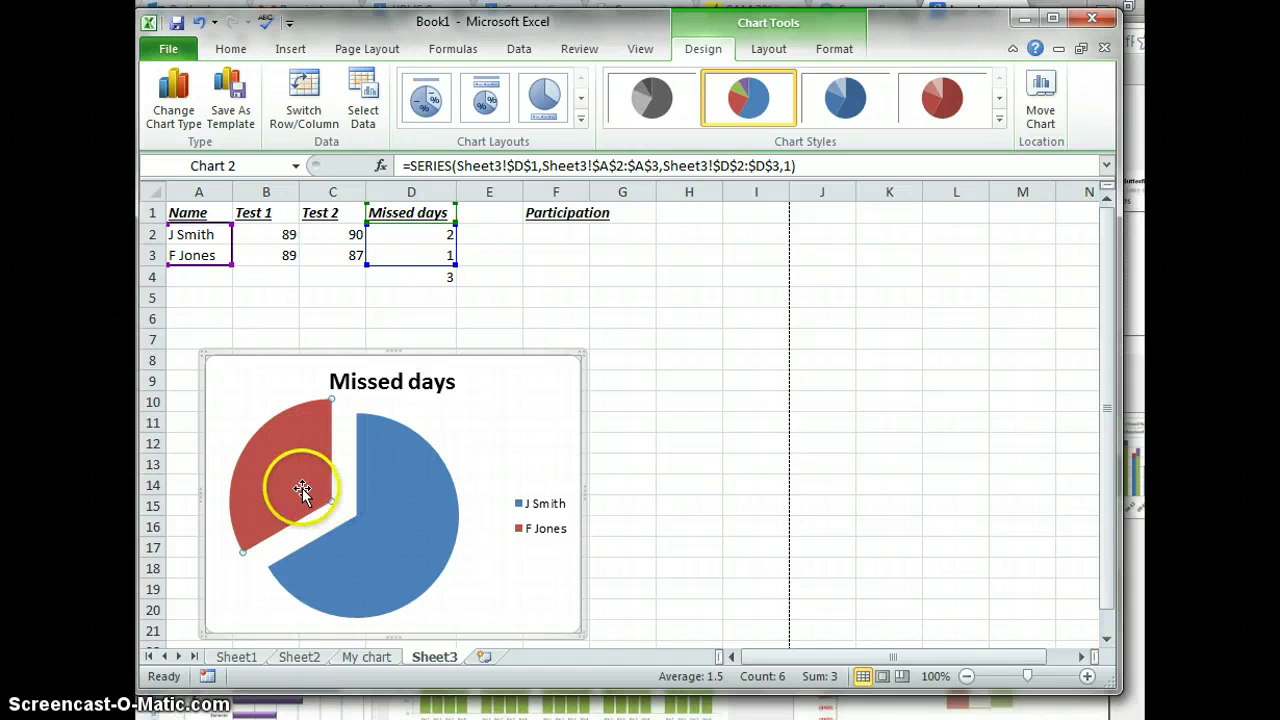
pyautogui.click(488, 461)
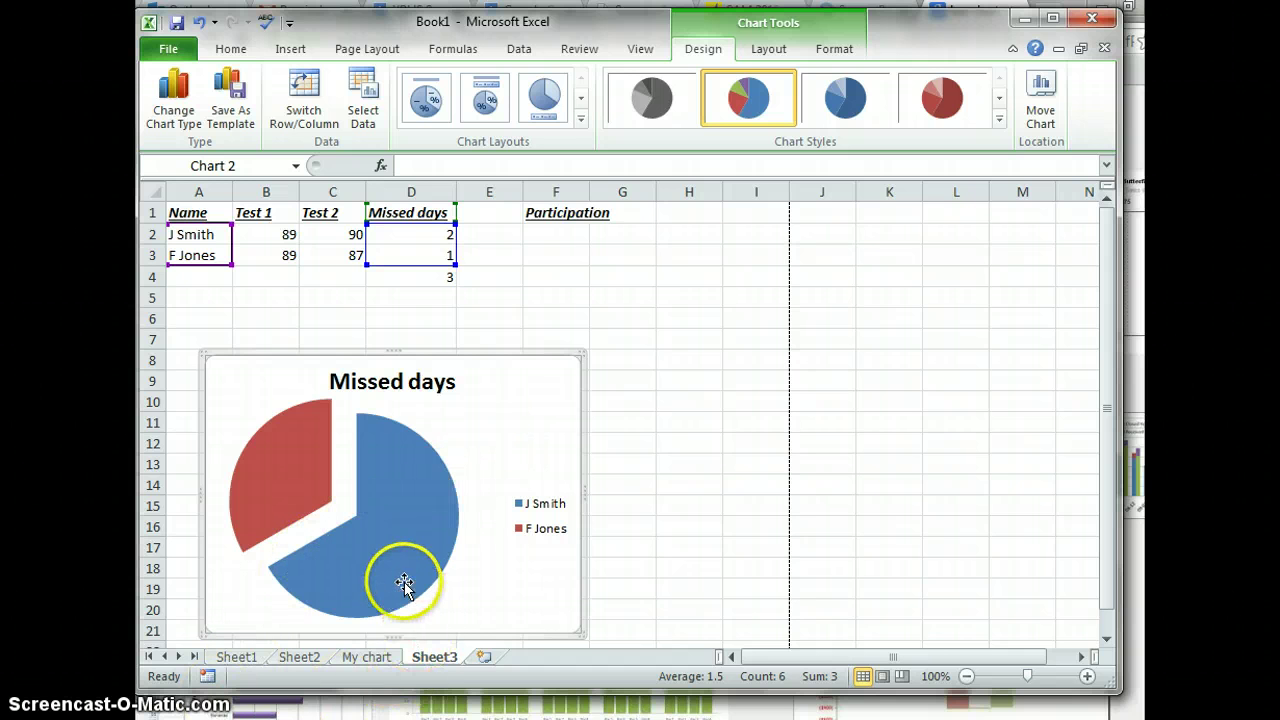
# Step: View the My chart sheet, then return to Sheet3 and move the pie chart up to column A, over about rows 5 to 18
pyautogui.click(366, 657)
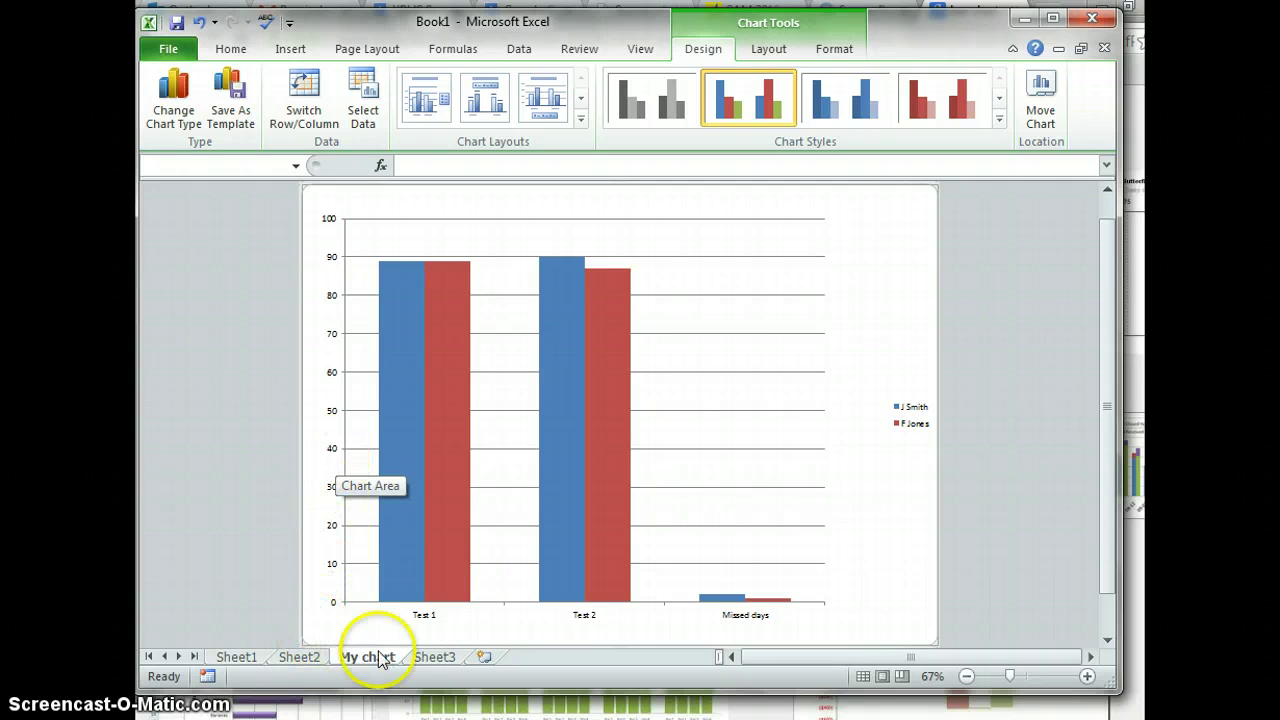
pyautogui.click(432, 660)
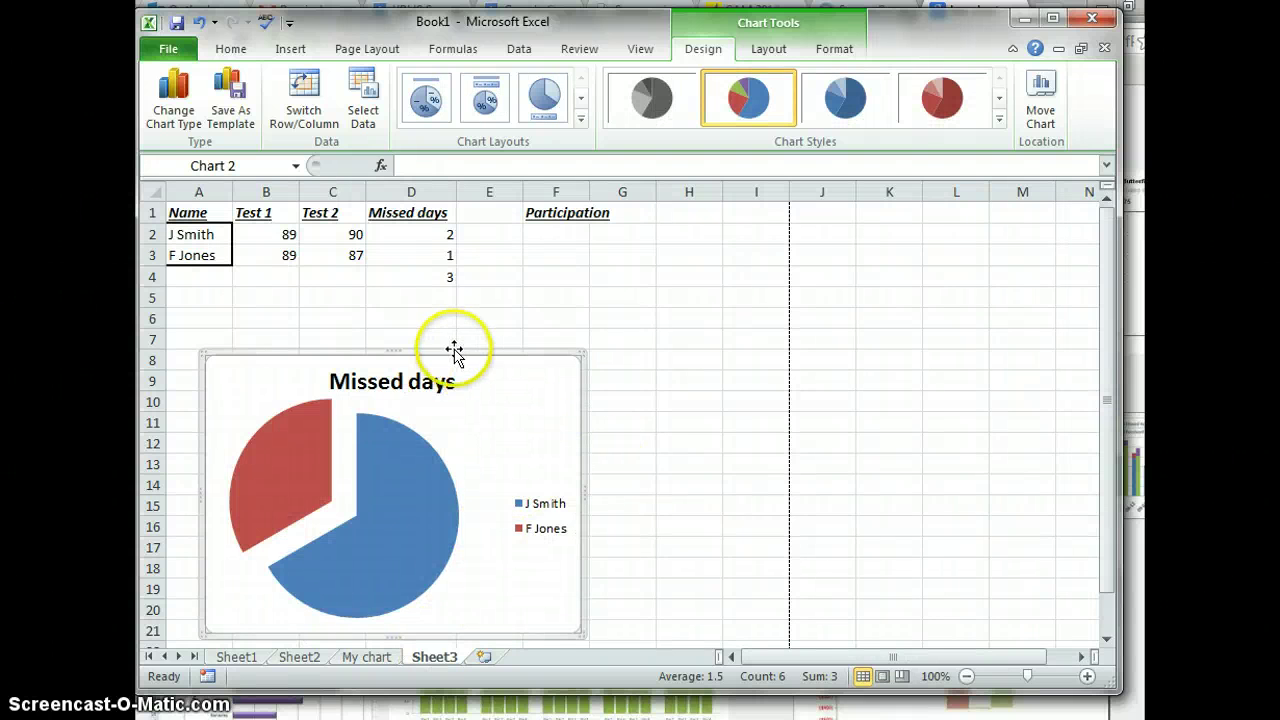
pyautogui.moveTo(454, 355); pyautogui.dragTo(414, 303)
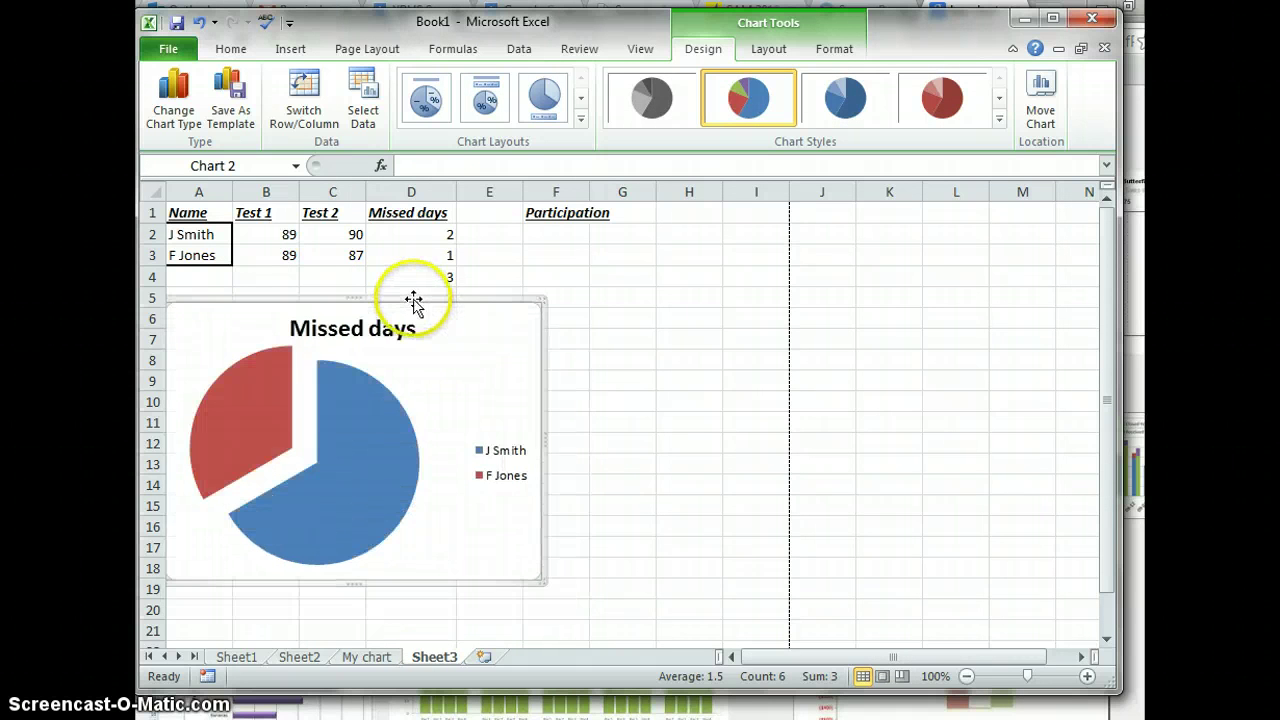
pyautogui.click(568, 360)
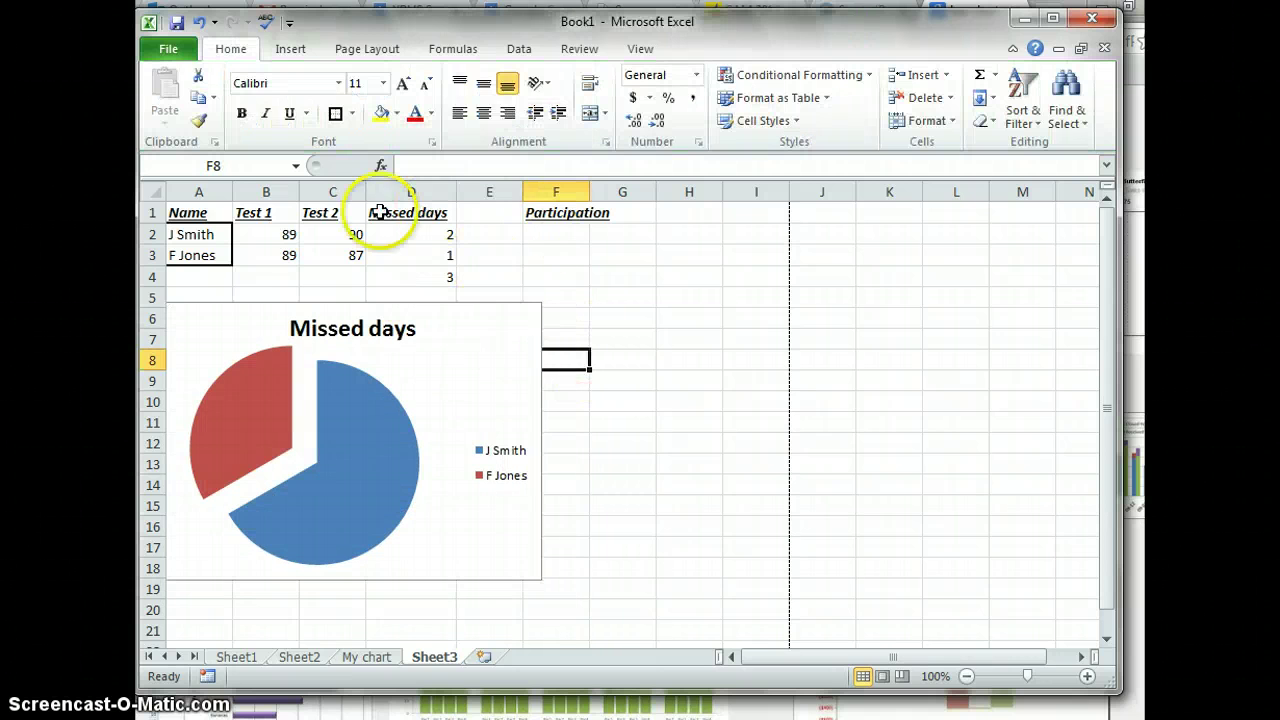
# Step: Insert a 2-D clustered column chart from the names and both test scores in A1:C3
pyautogui.click(202, 228)
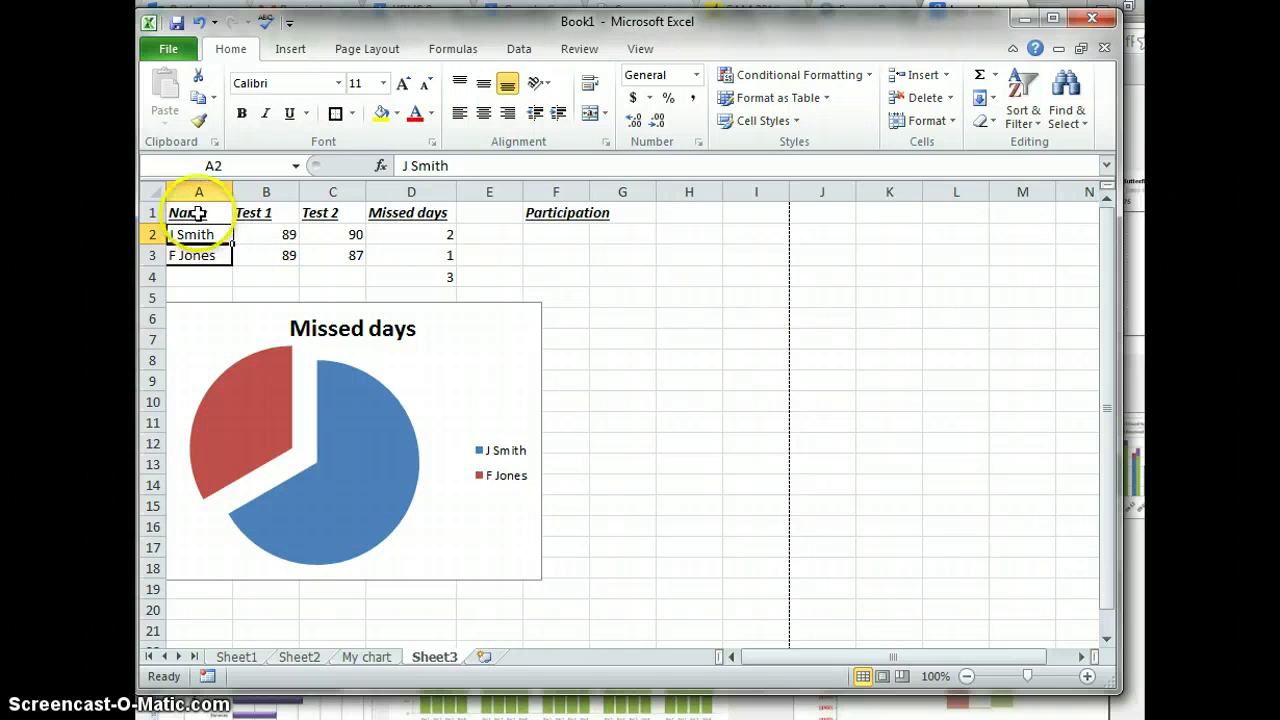
pyautogui.moveTo(199, 213); pyautogui.dragTo(339, 258)
pyautogui.click(285, 49)
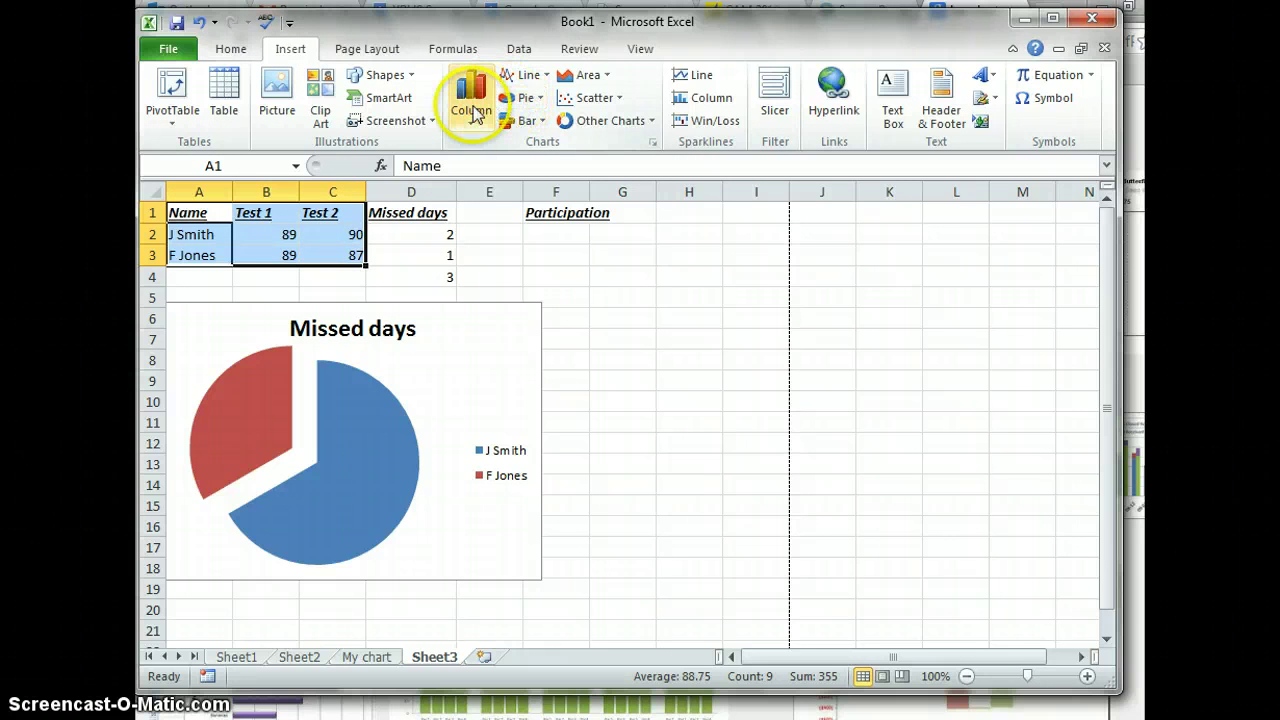
pyautogui.click(470, 100)
pyautogui.click(470, 100)
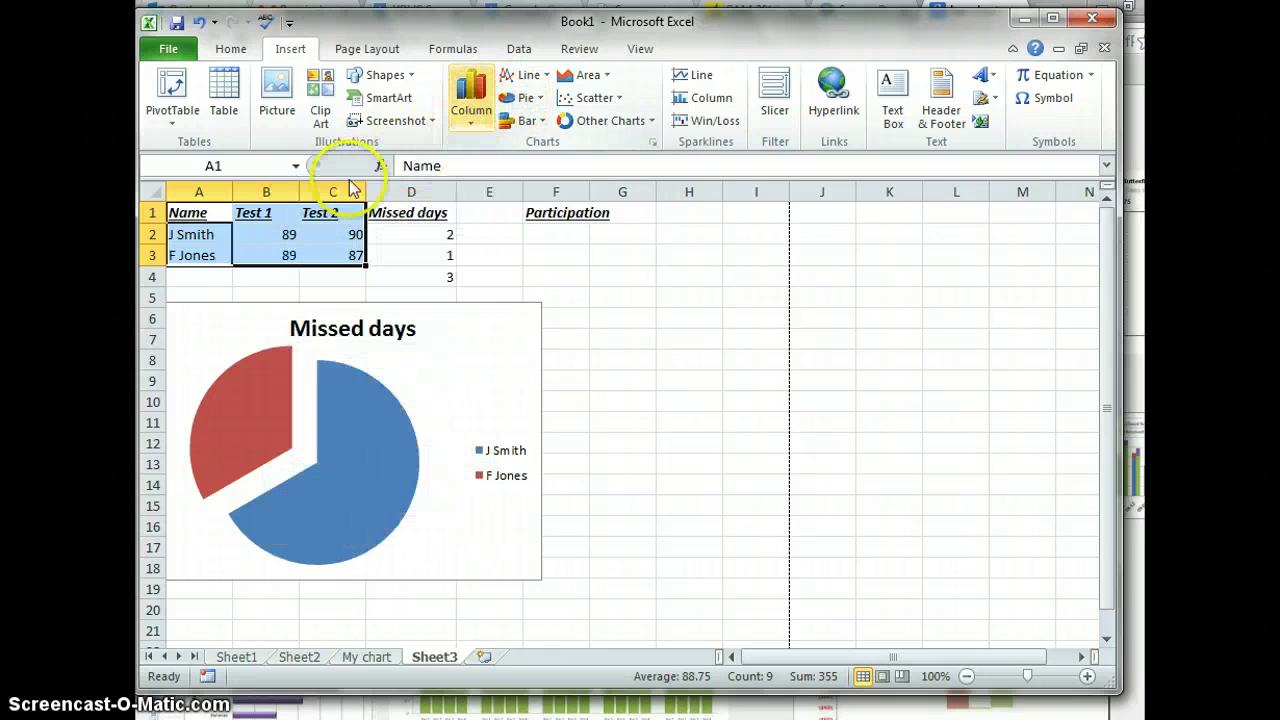
pyautogui.click(476, 112)
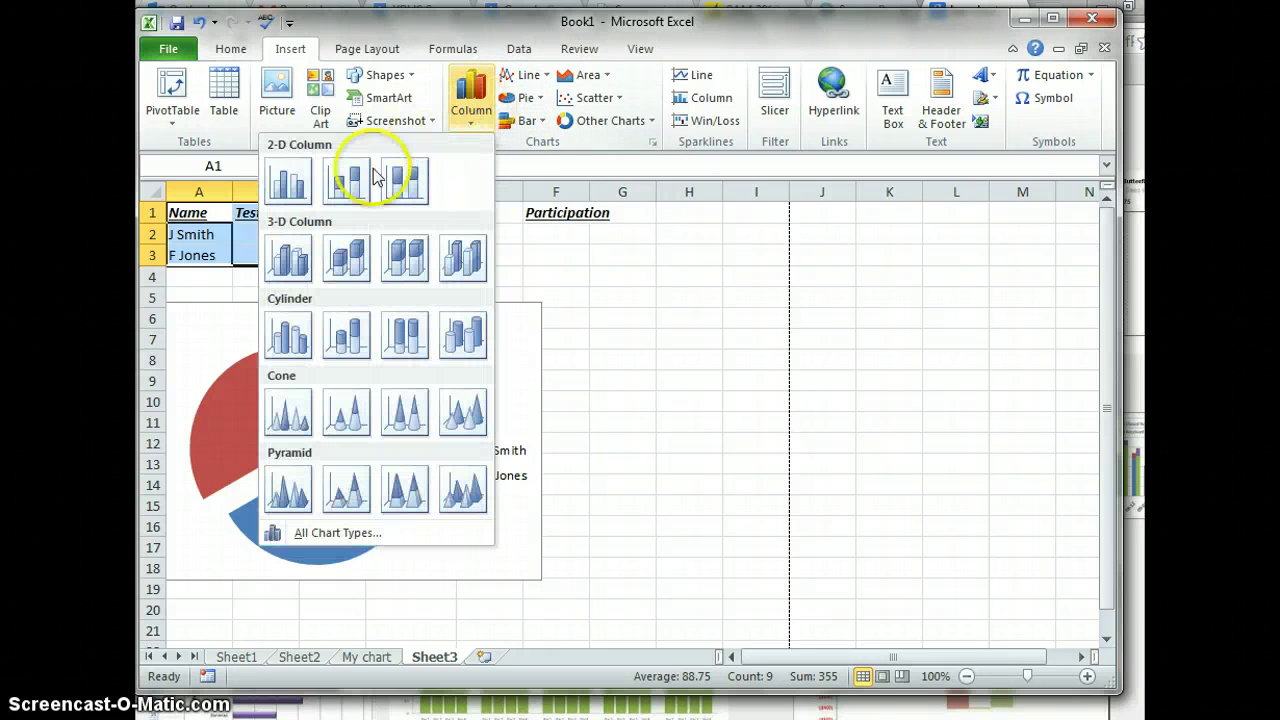
pyautogui.click(305, 180)
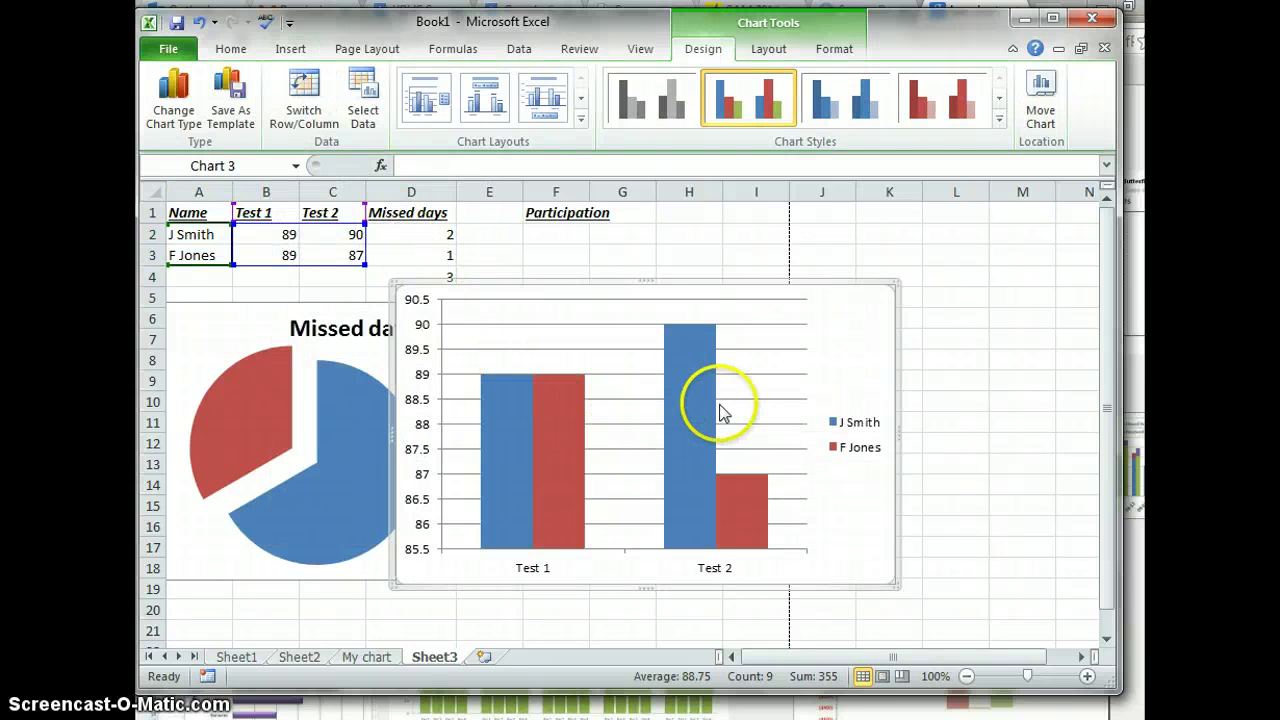
# Step: Move the new test score column chart below the pie chart and shrink it from its corner to span about rows 21 to 33
pyautogui.moveTo(1106, 300); pyautogui.dragTo(1108, 345)
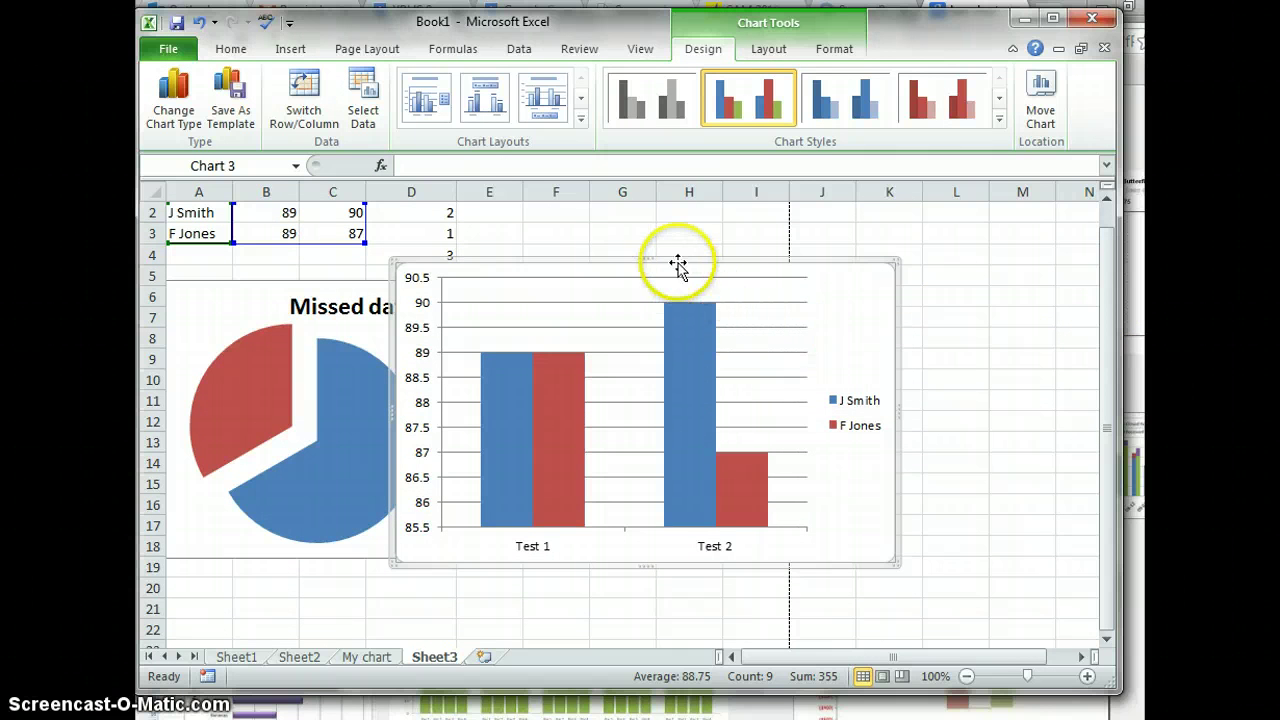
pyautogui.moveTo(663, 301); pyautogui.dragTo(512, 571)
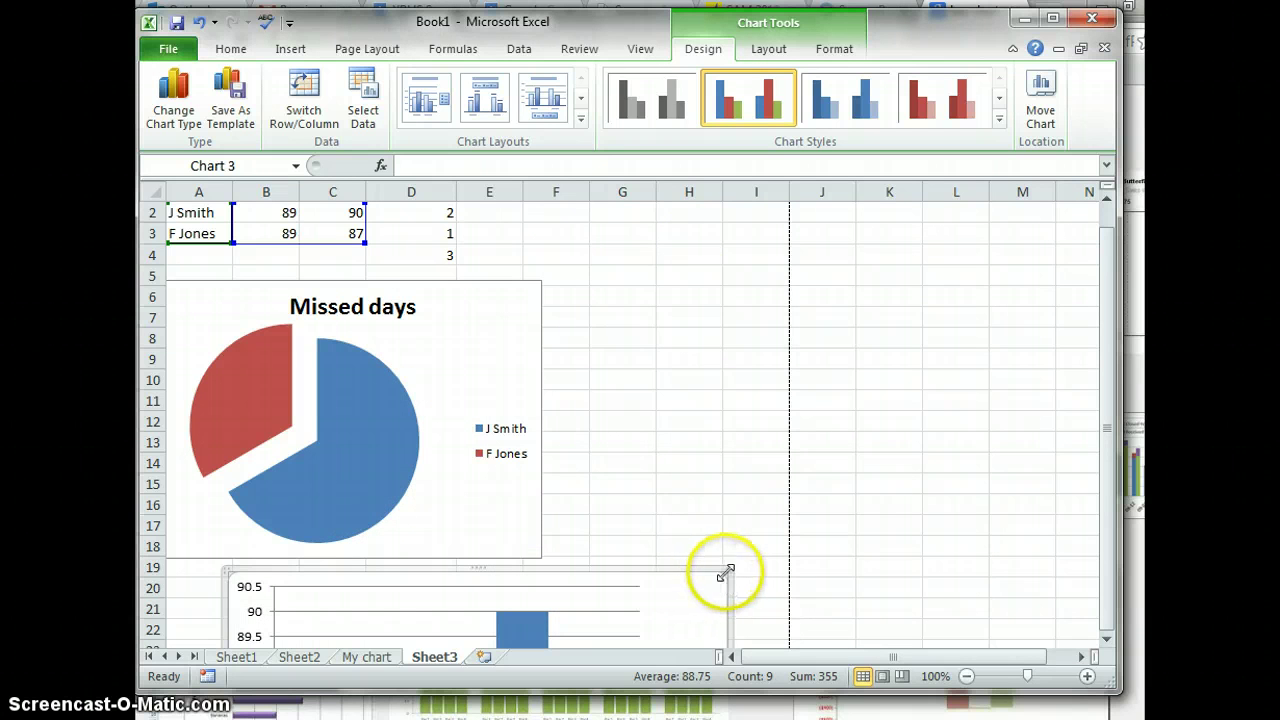
pyautogui.moveTo(724, 571); pyautogui.dragTo(674, 597)
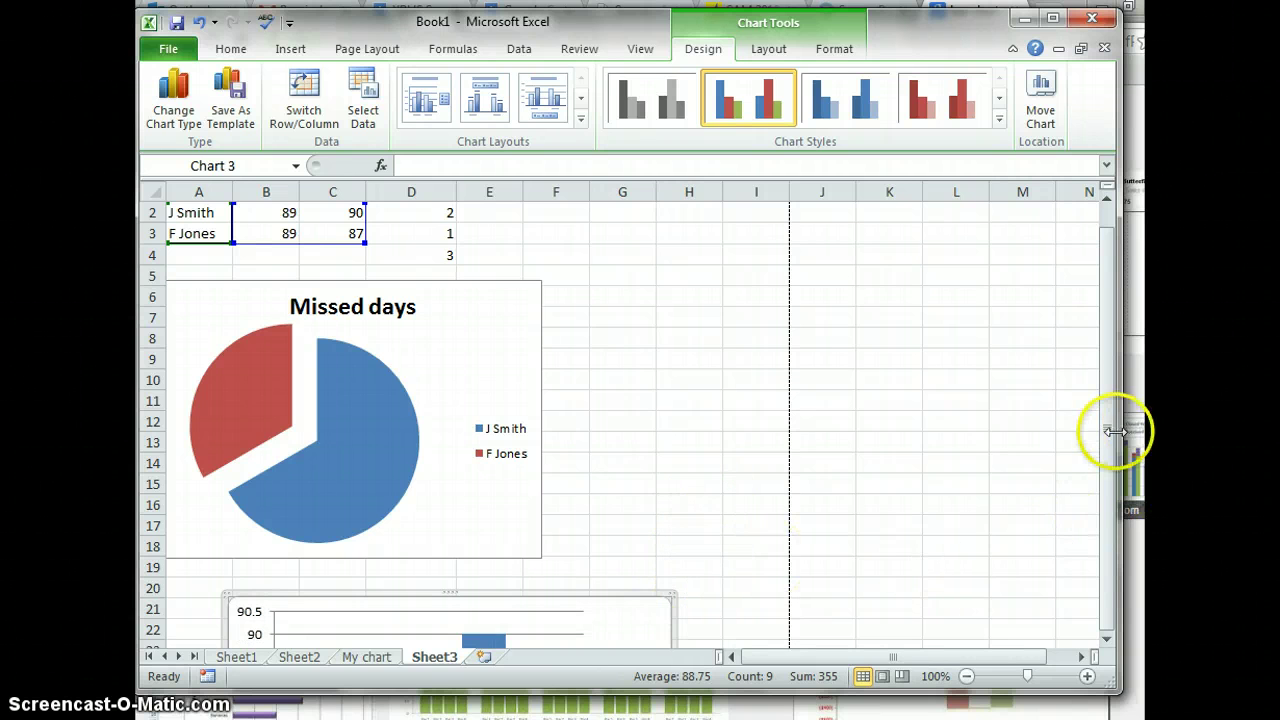
pyautogui.moveTo(1107, 430); pyautogui.dragTo(1097, 508)
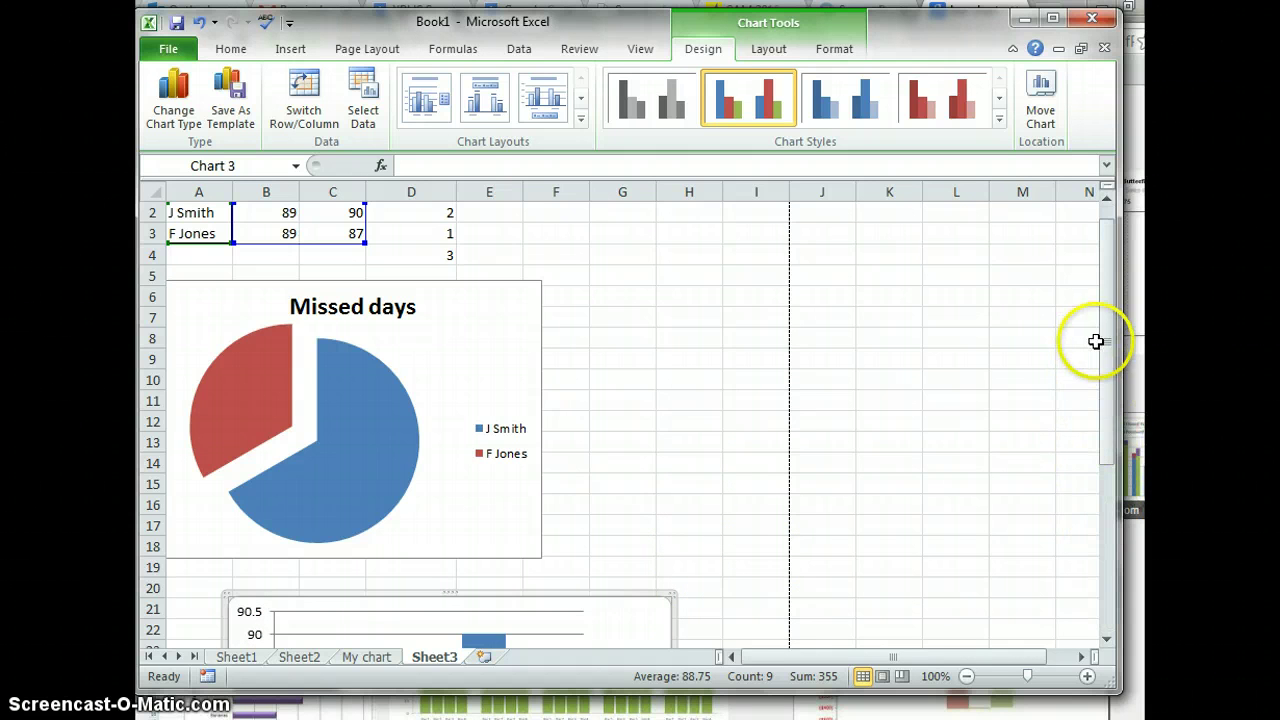
pyautogui.moveTo(1096, 341); pyautogui.dragTo(1122, 410)
pyautogui.moveTo(1133, 466); pyautogui.dragTo(1120, 517)
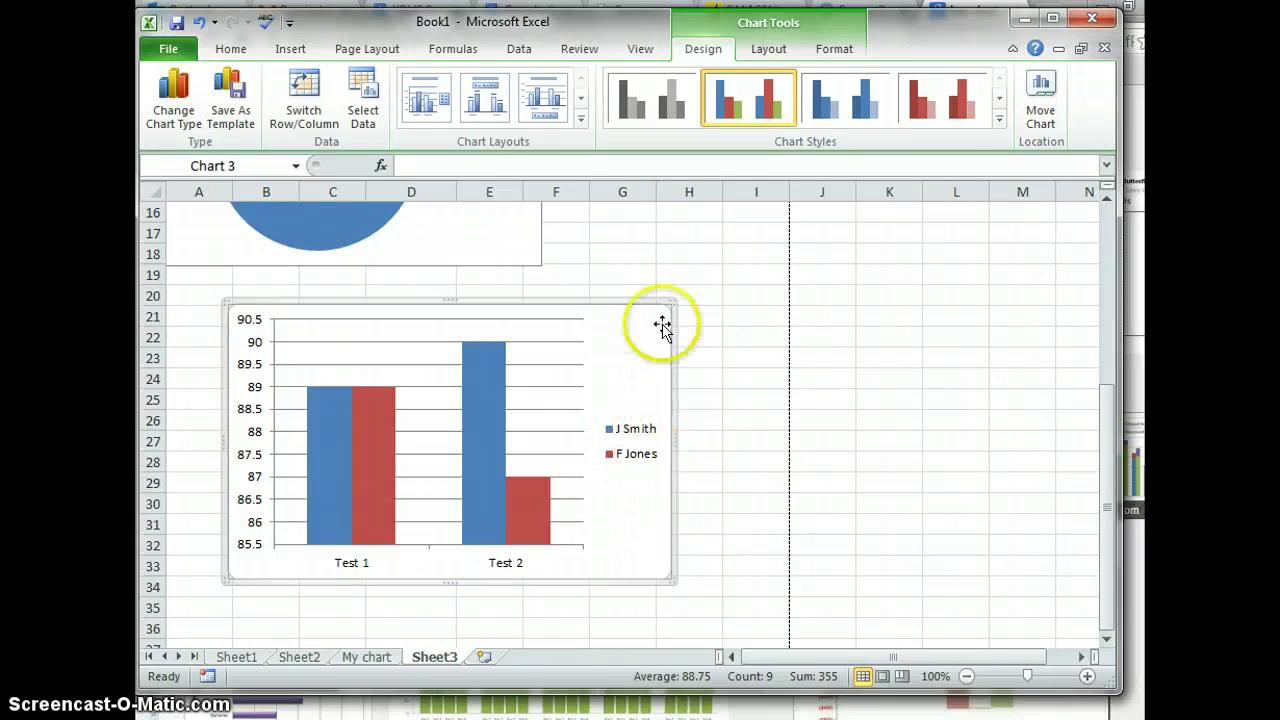
pyautogui.click(765, 52)
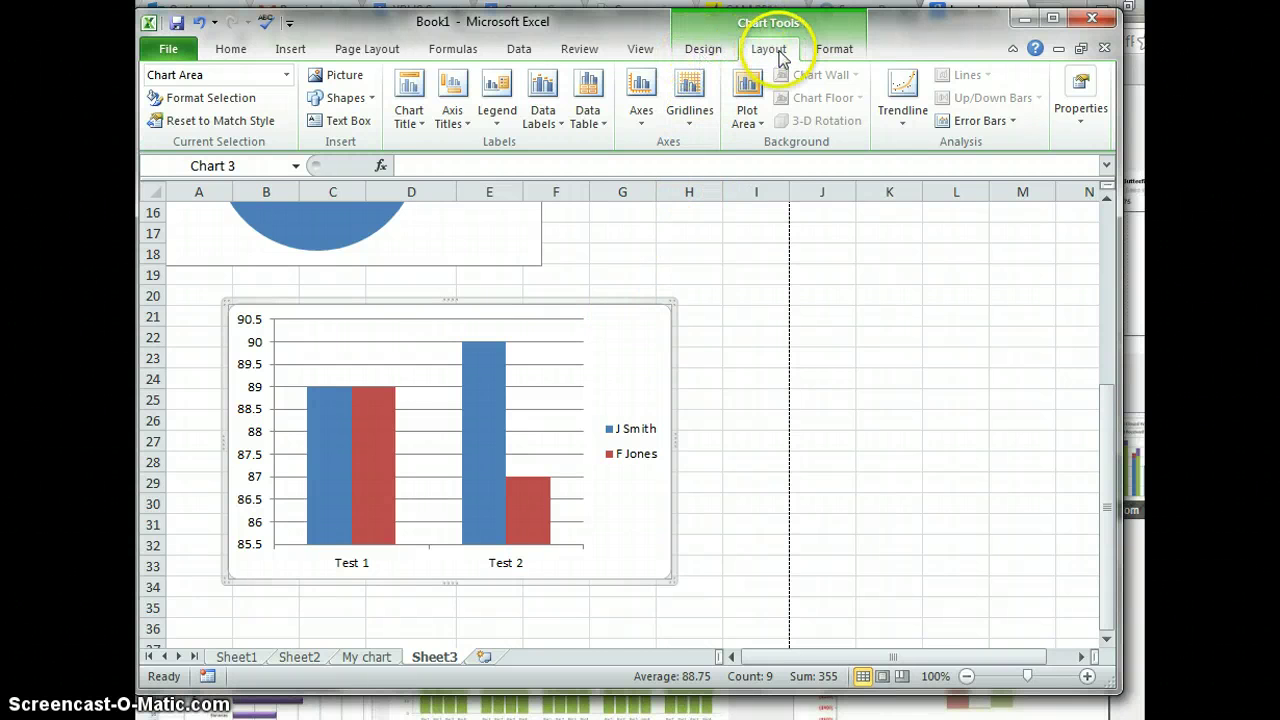
pyautogui.click(412, 125)
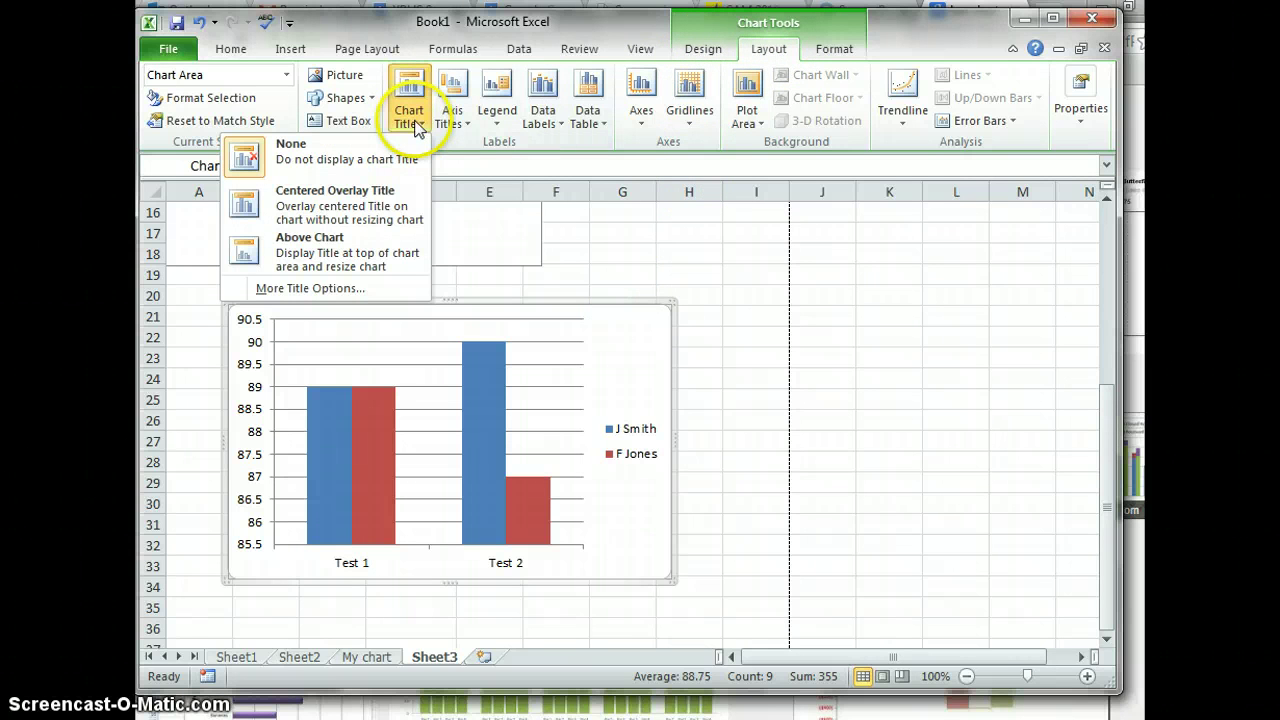
pyautogui.click(455, 122)
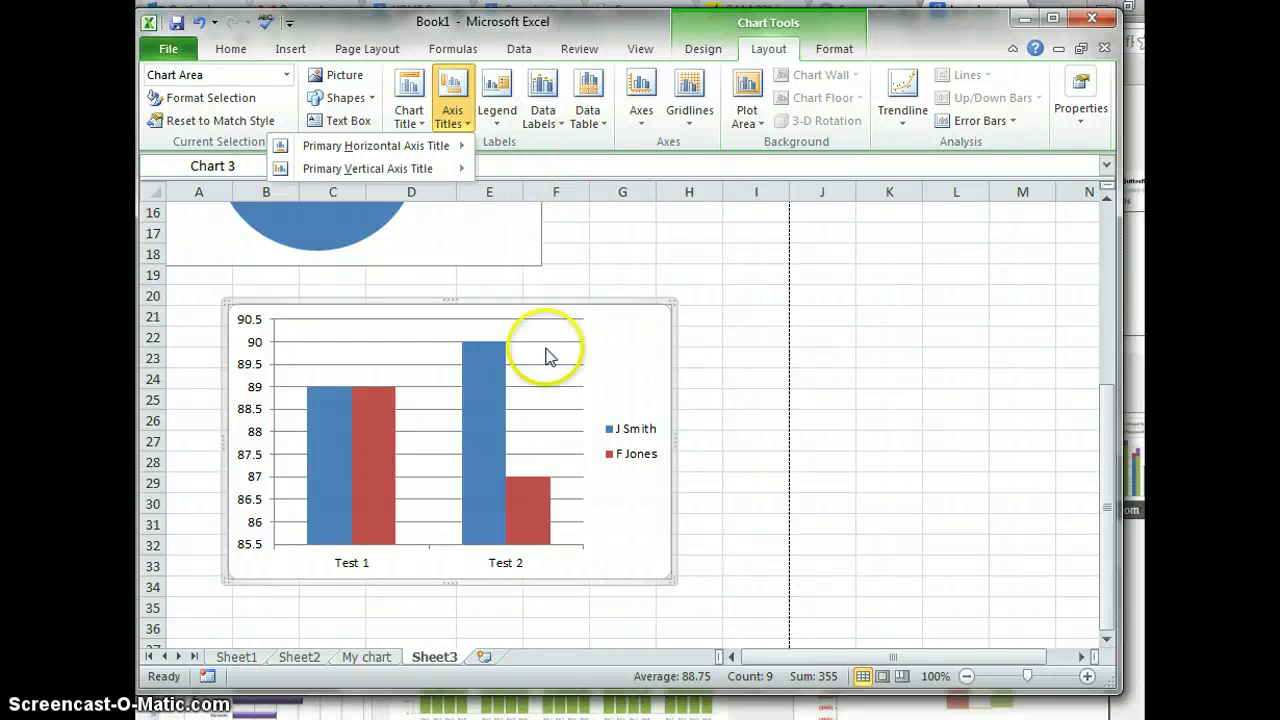
# Step: Format the blue data series in the test score column chart with a solid orange fill
pyautogui.click(491, 408)
pyautogui.click(489, 406)
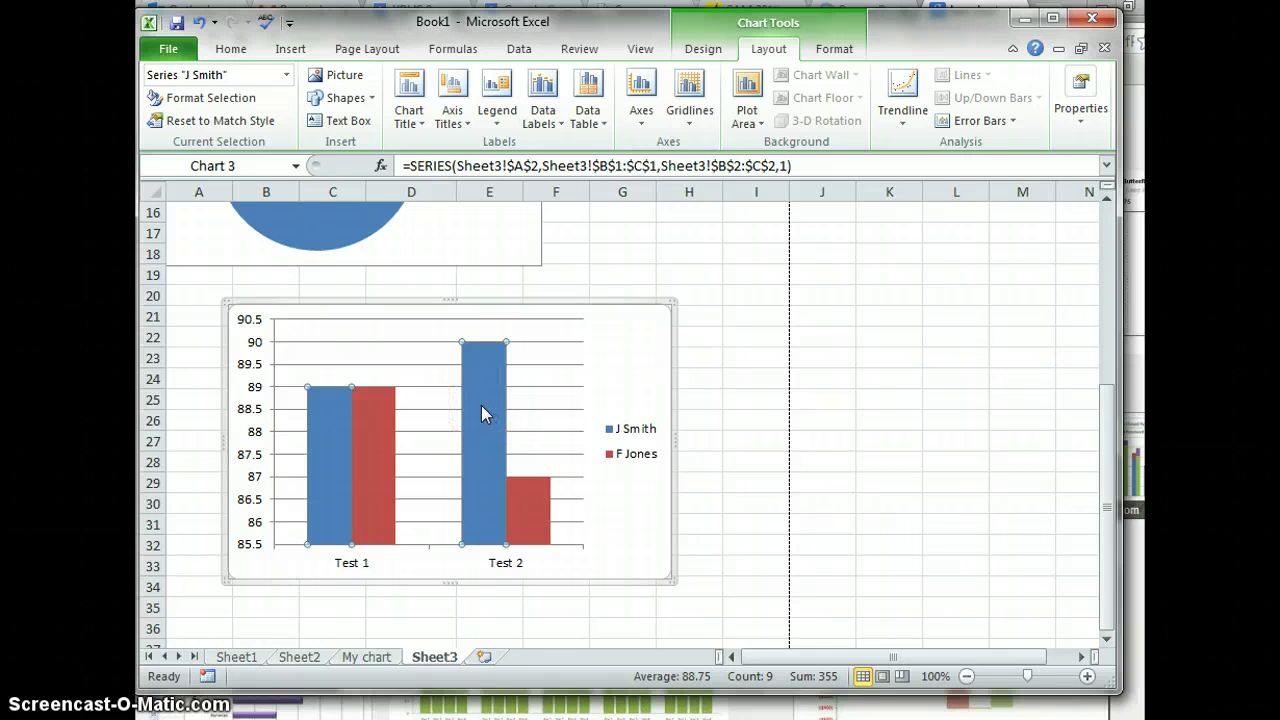
pyautogui.rightClick(481, 405)
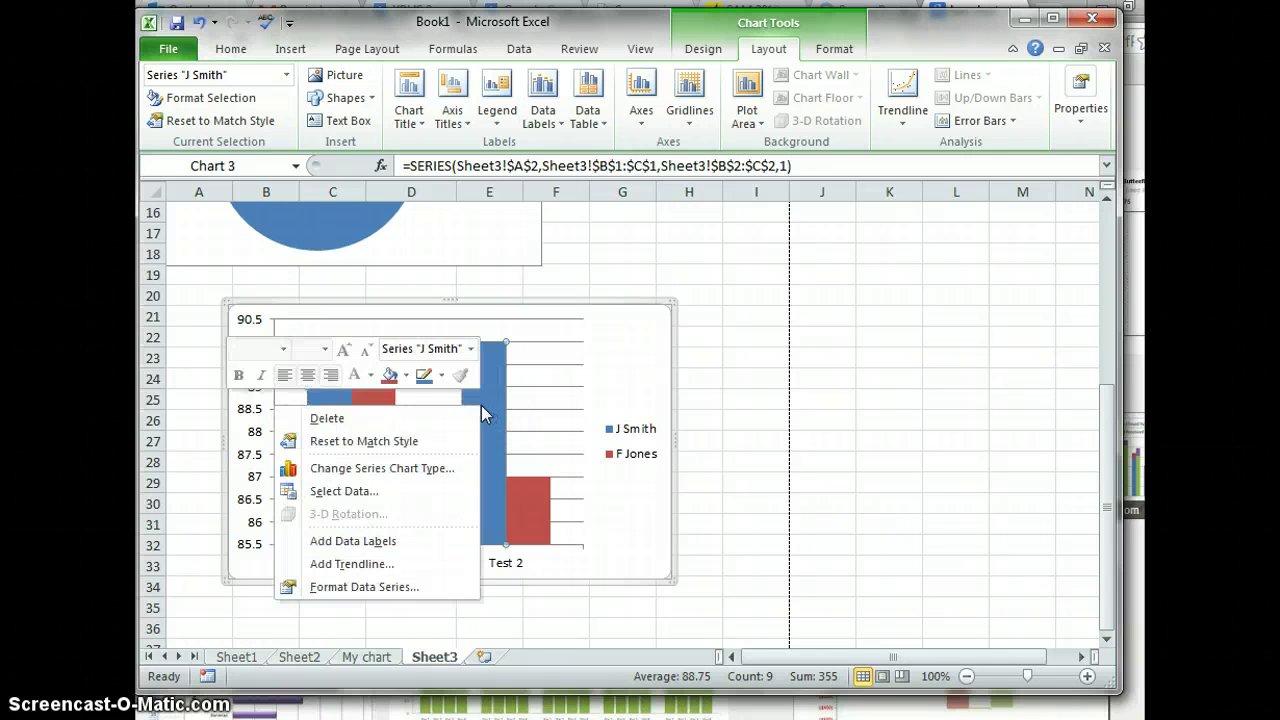
pyautogui.click(388, 590)
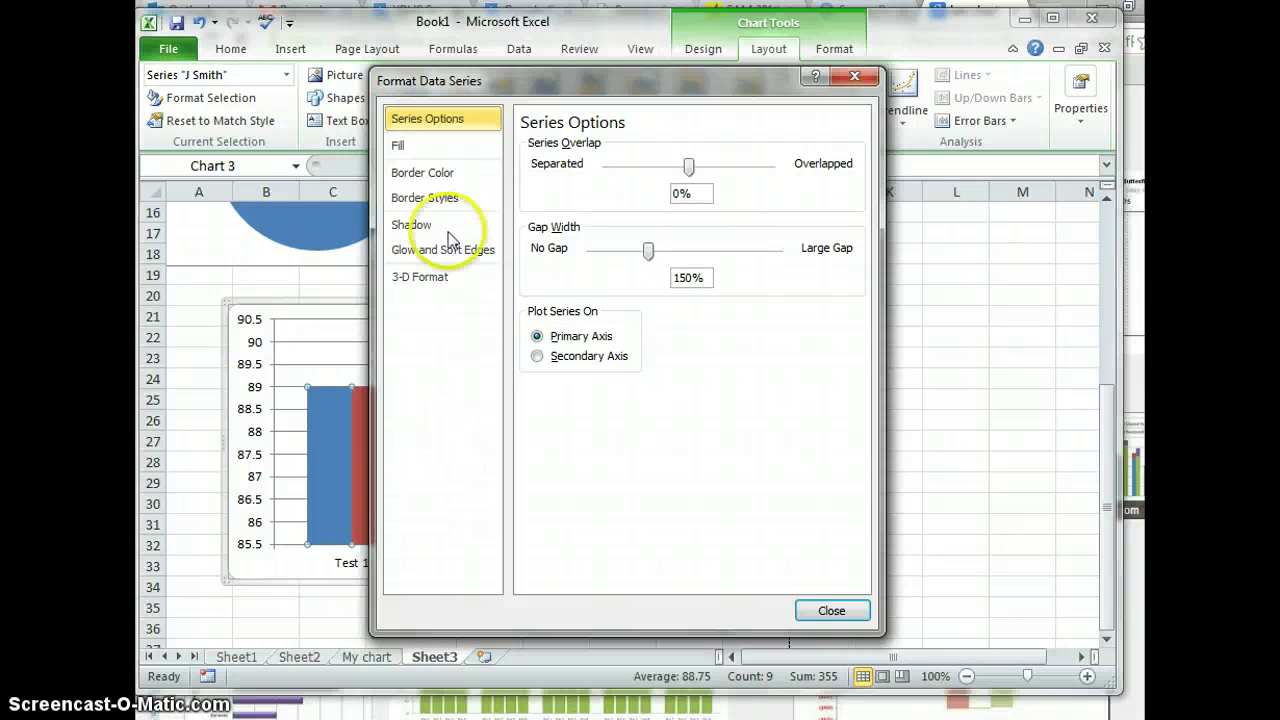
pyautogui.click(405, 150)
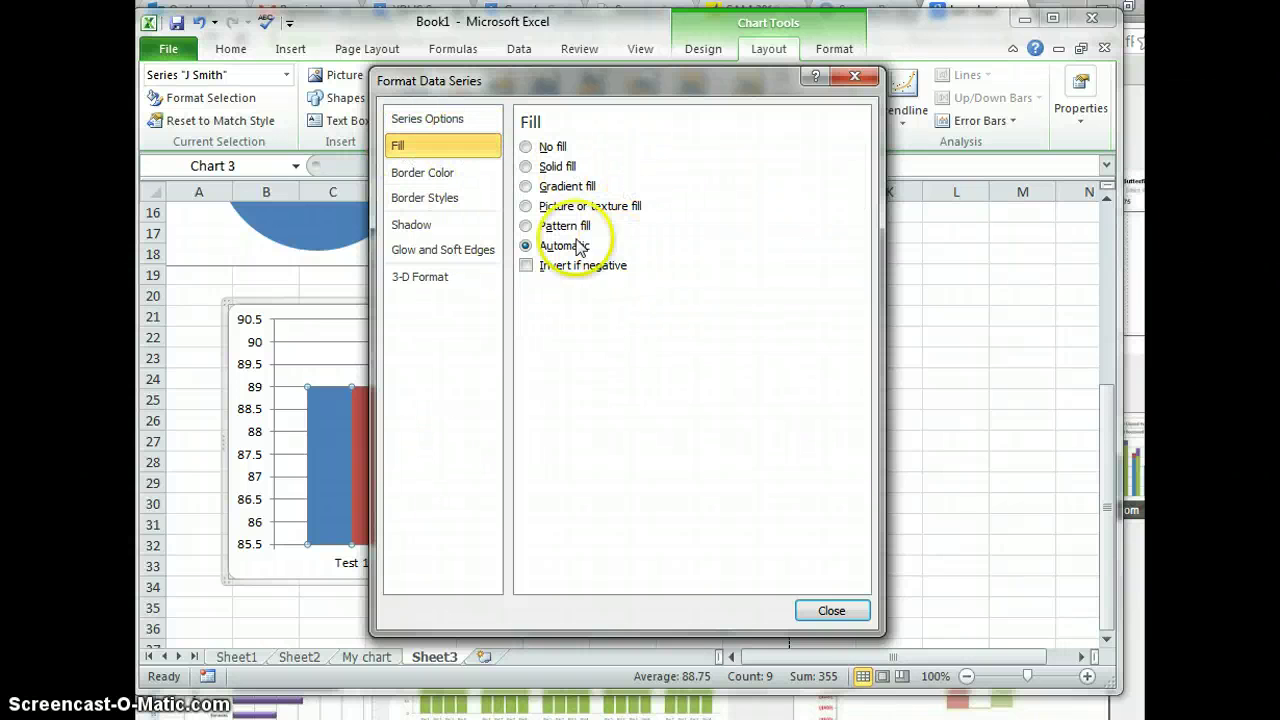
pyautogui.click(590, 169)
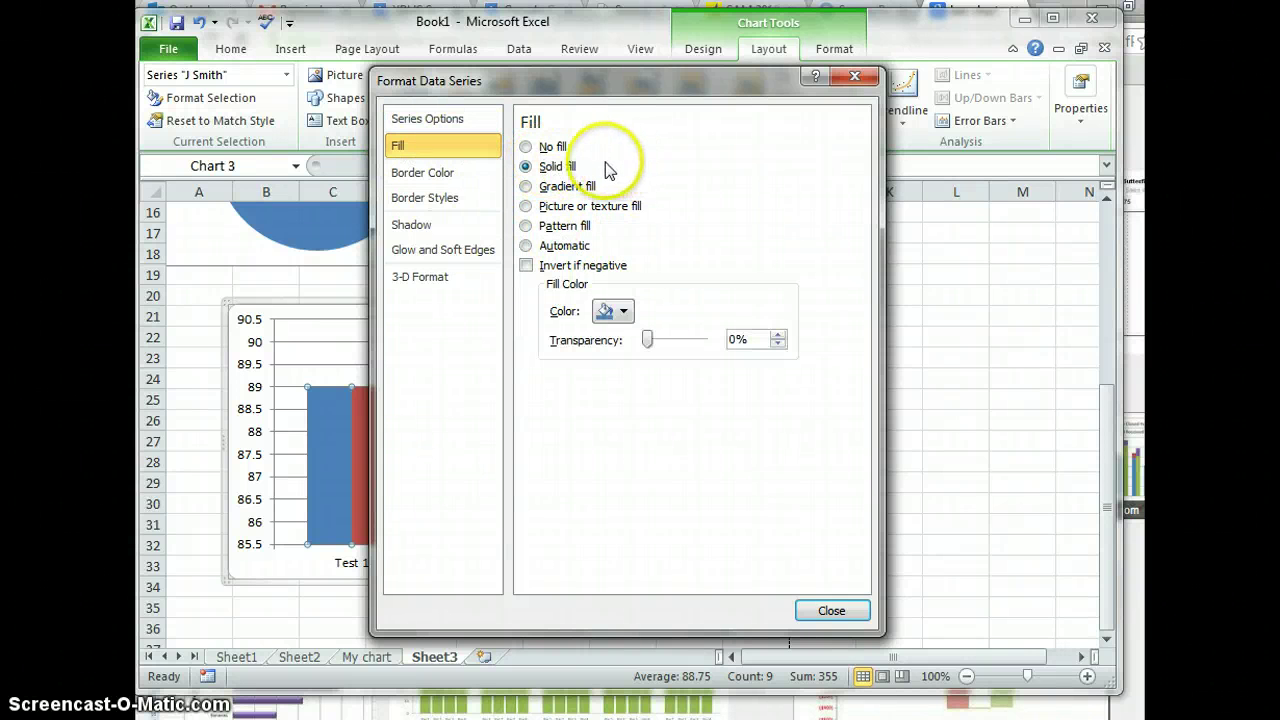
pyautogui.click(618, 311)
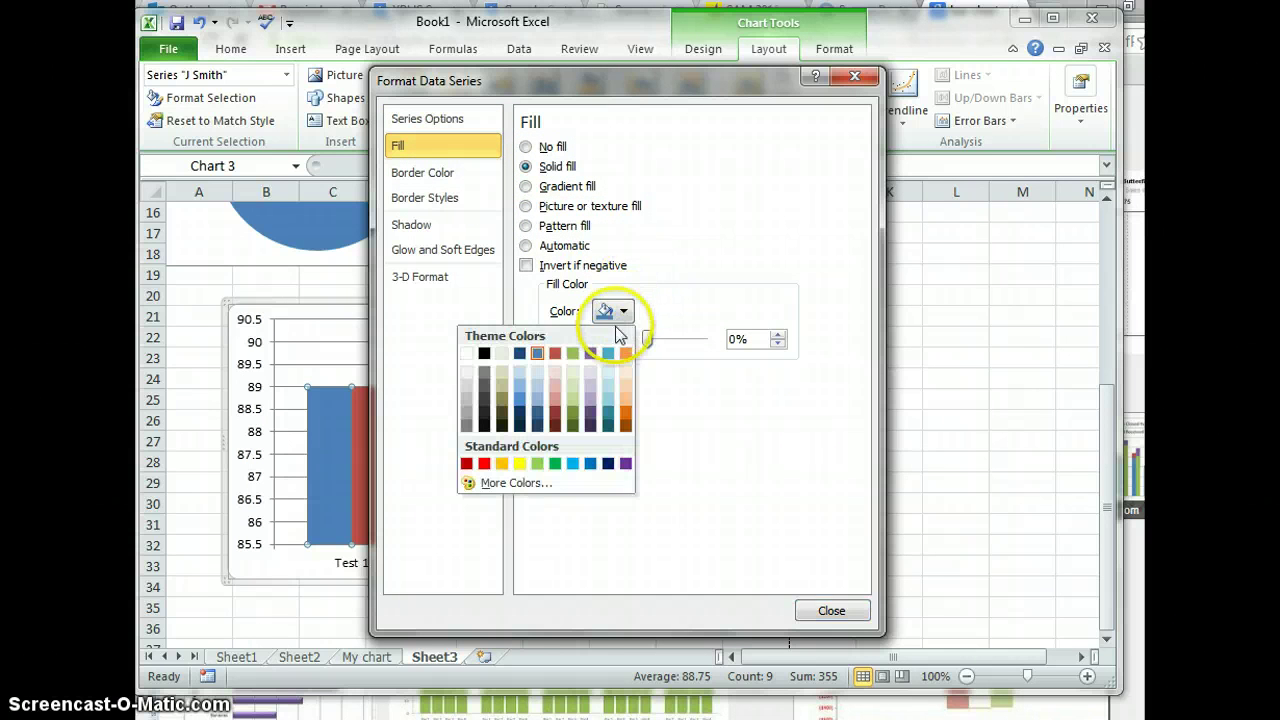
pyautogui.click(626, 353)
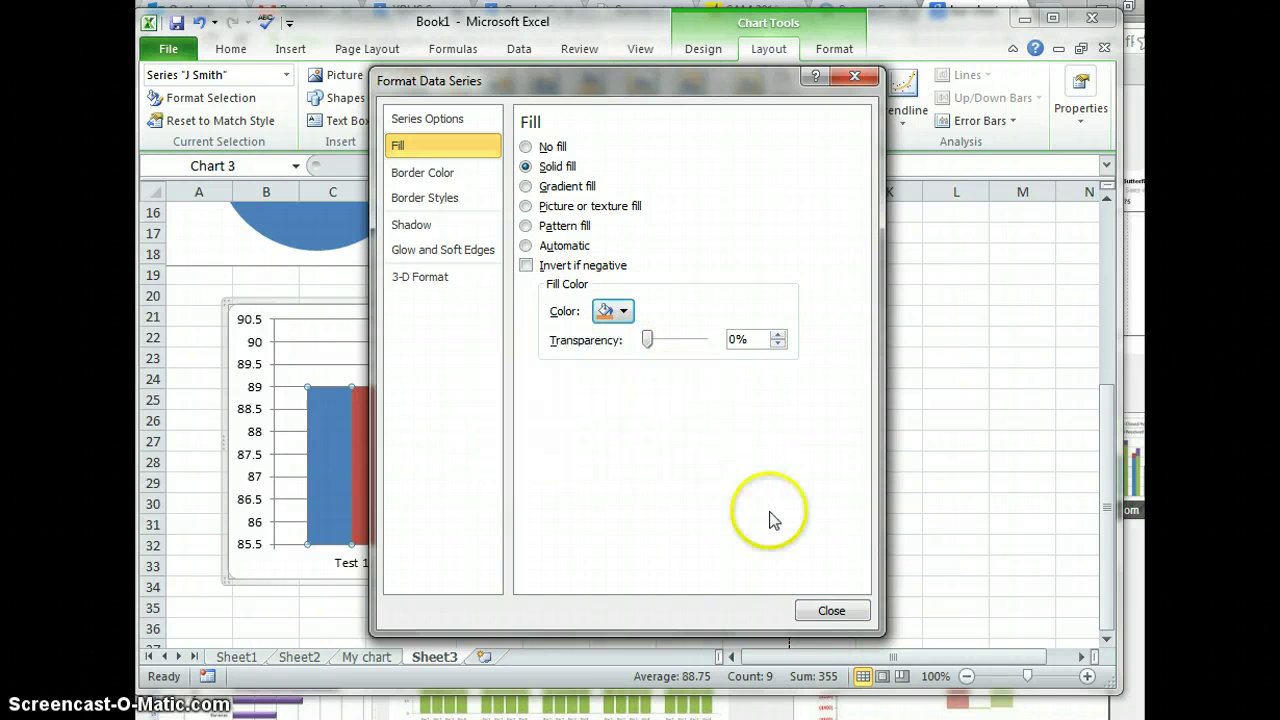
pyautogui.click(832, 612)
pyautogui.click(568, 445)
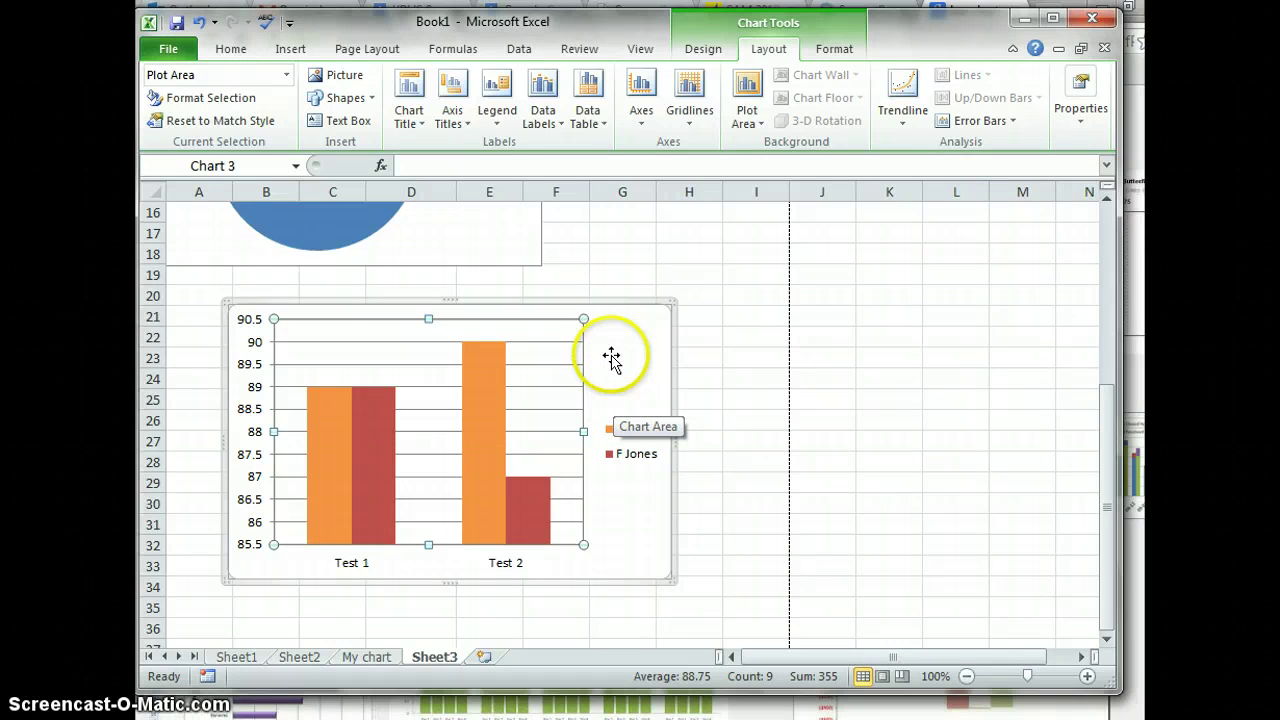
# Step: Preview the selected test score chart for printing, then start exiting the program and cancel to return to the sheet
pyautogui.click(169, 52)
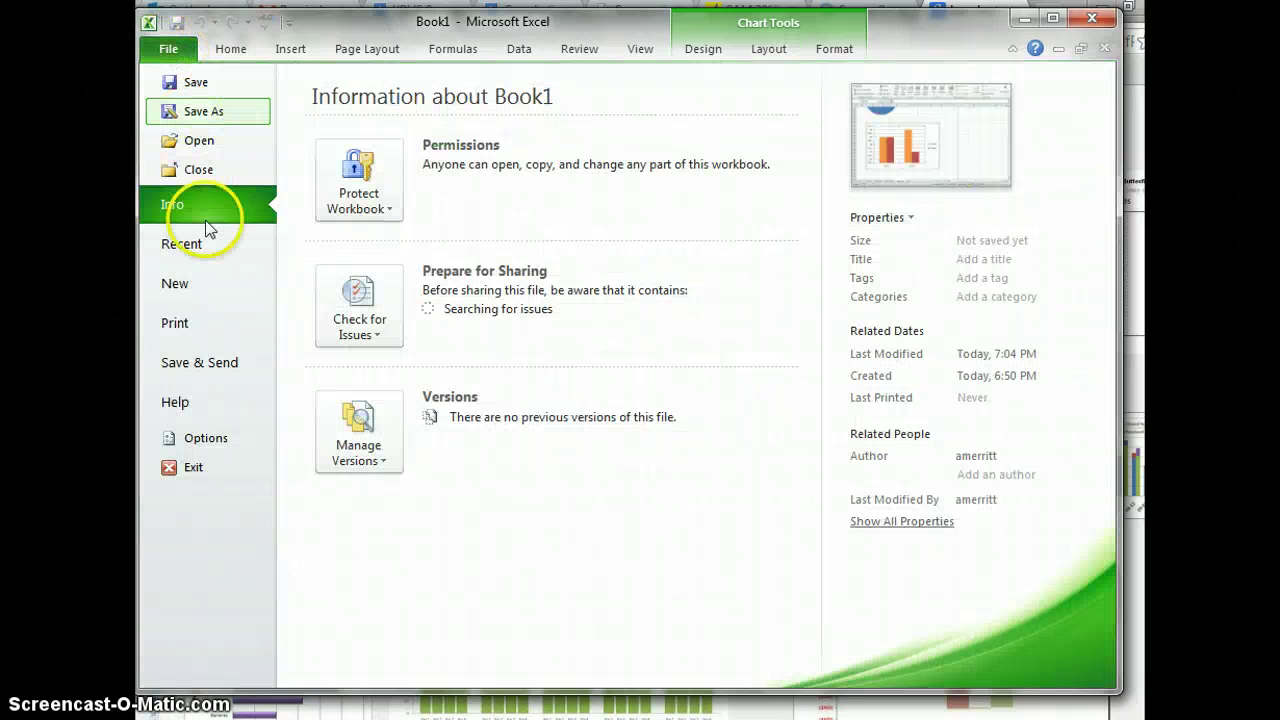
pyautogui.click(189, 327)
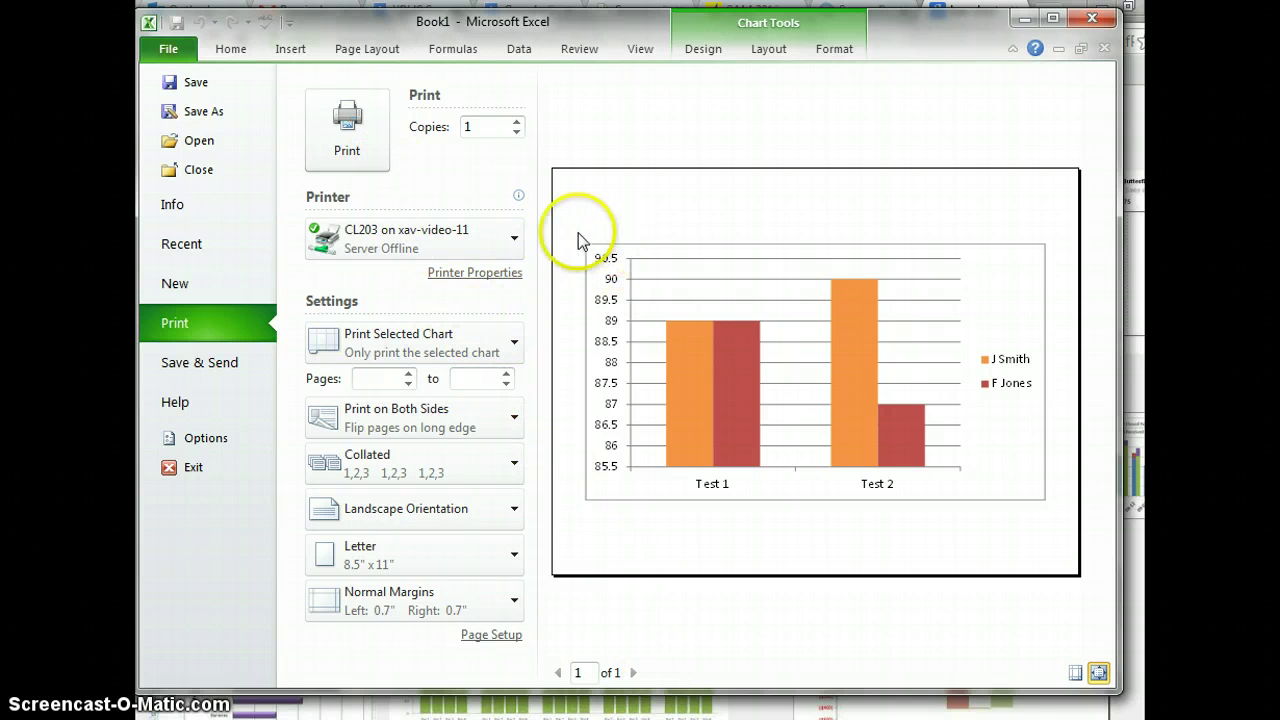
pyautogui.click(185, 475)
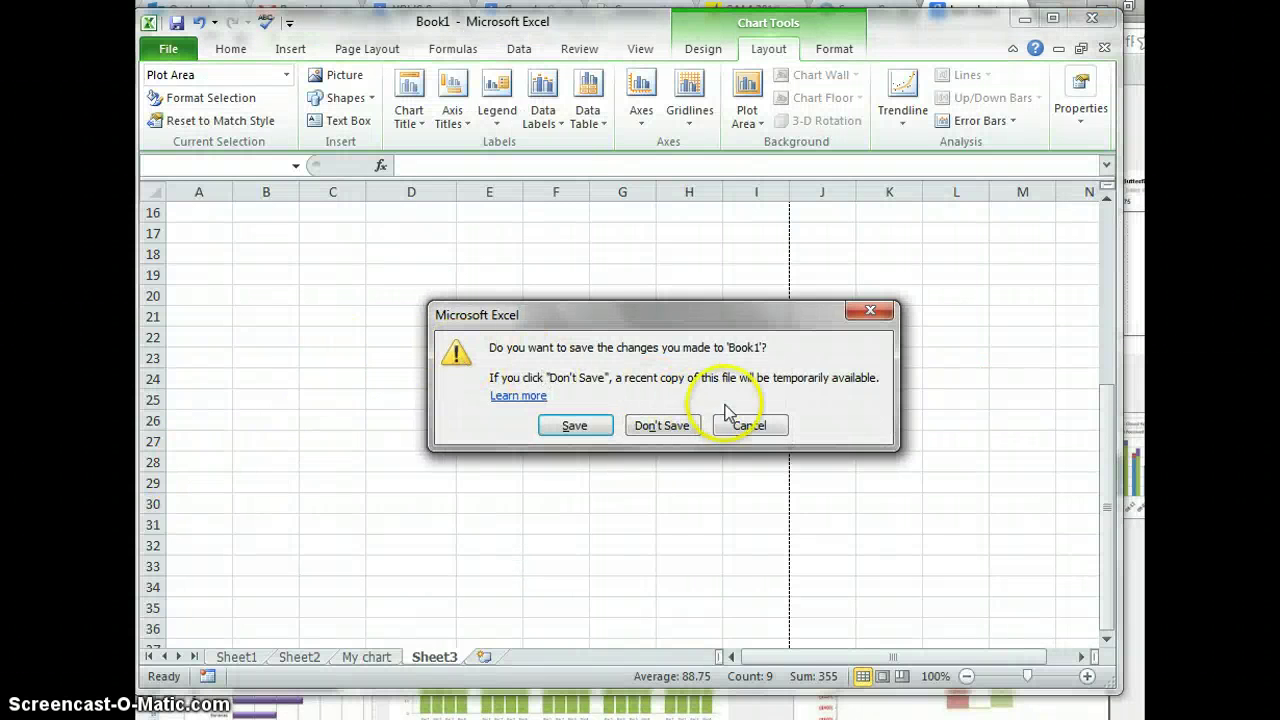
pyautogui.click(752, 427)
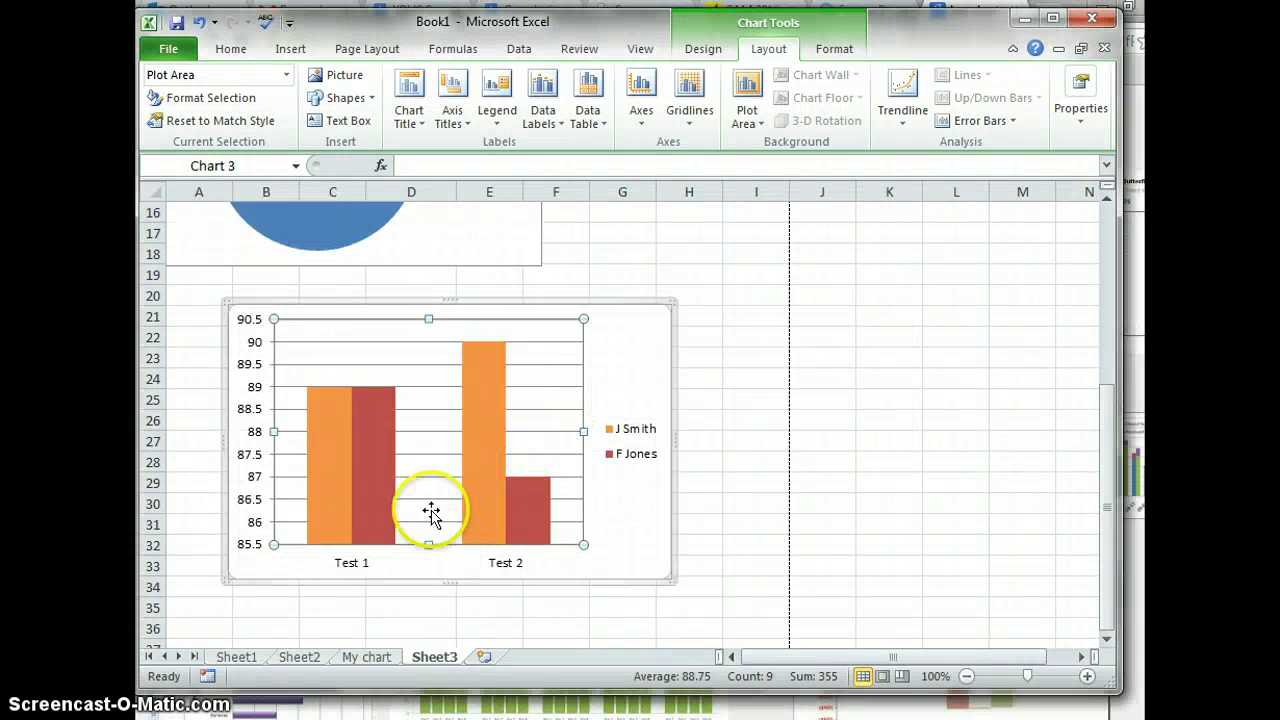
pyautogui.click(716, 461)
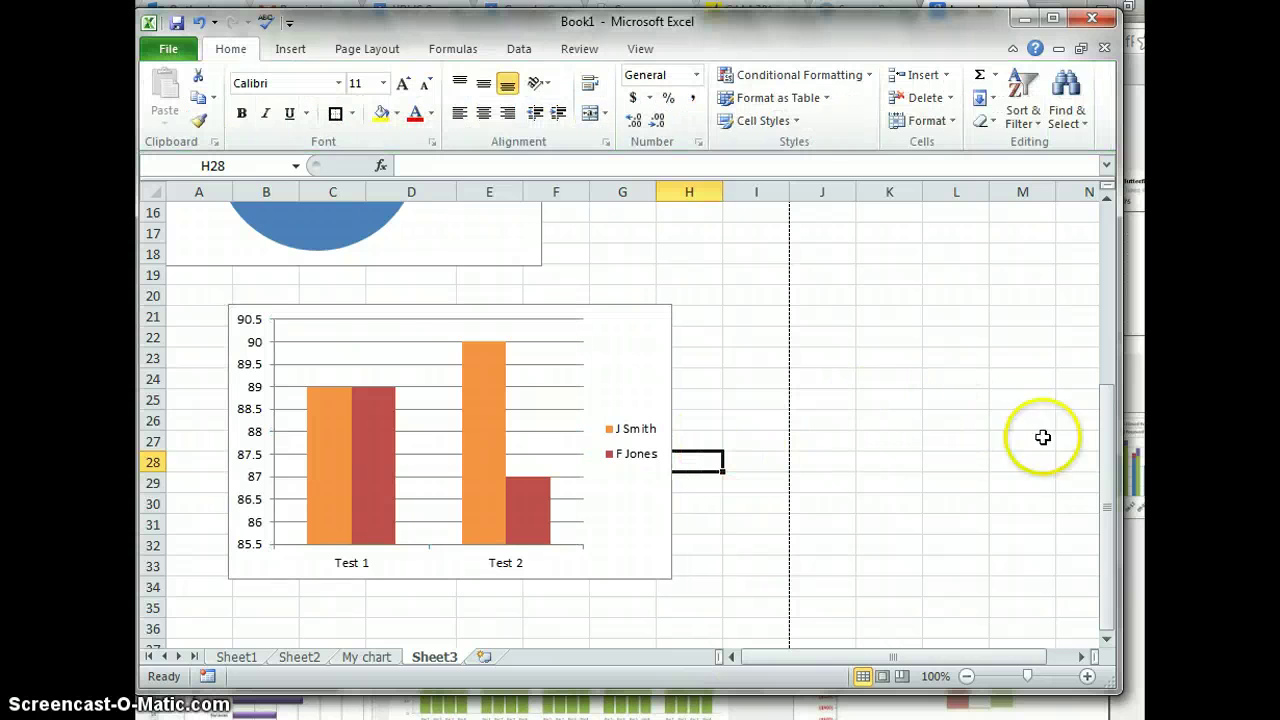
# Step: View the My chart sheet again, then return to the gradebook data at the start of Sheet3
pyautogui.click(364, 659)
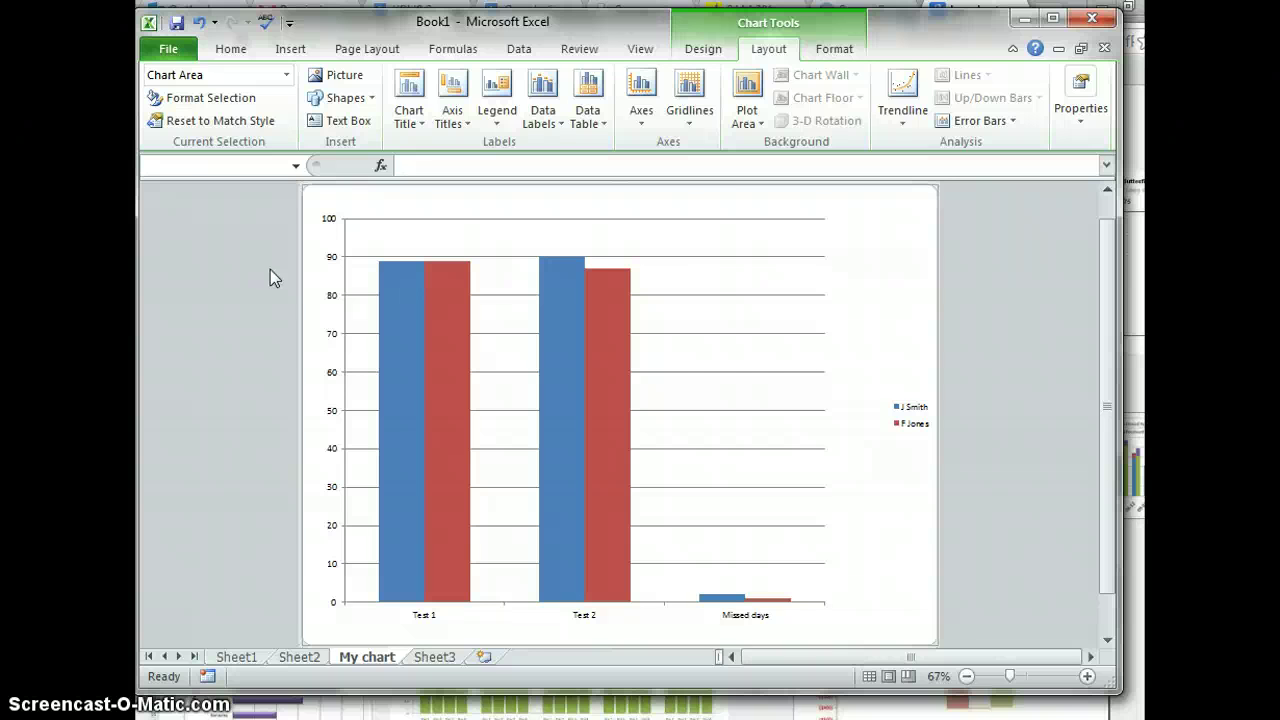
pyautogui.click(437, 658)
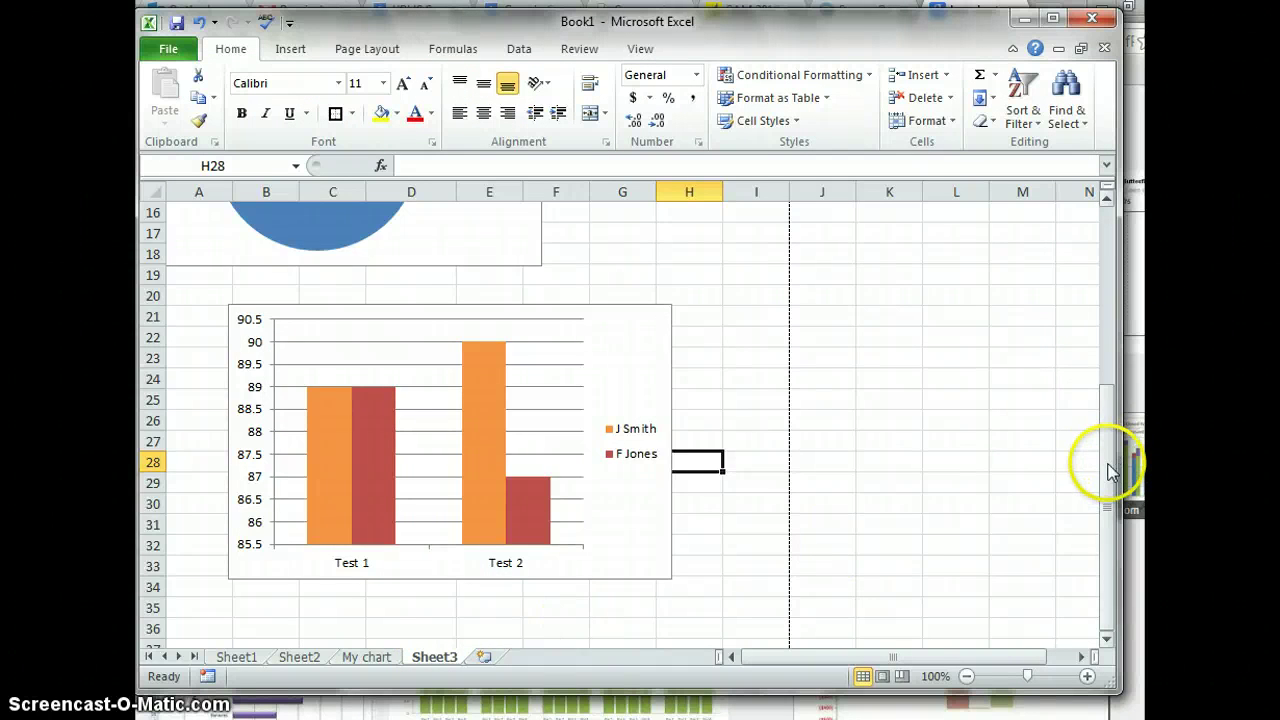
pyautogui.moveTo(1109, 457); pyautogui.dragTo(1090, 190)
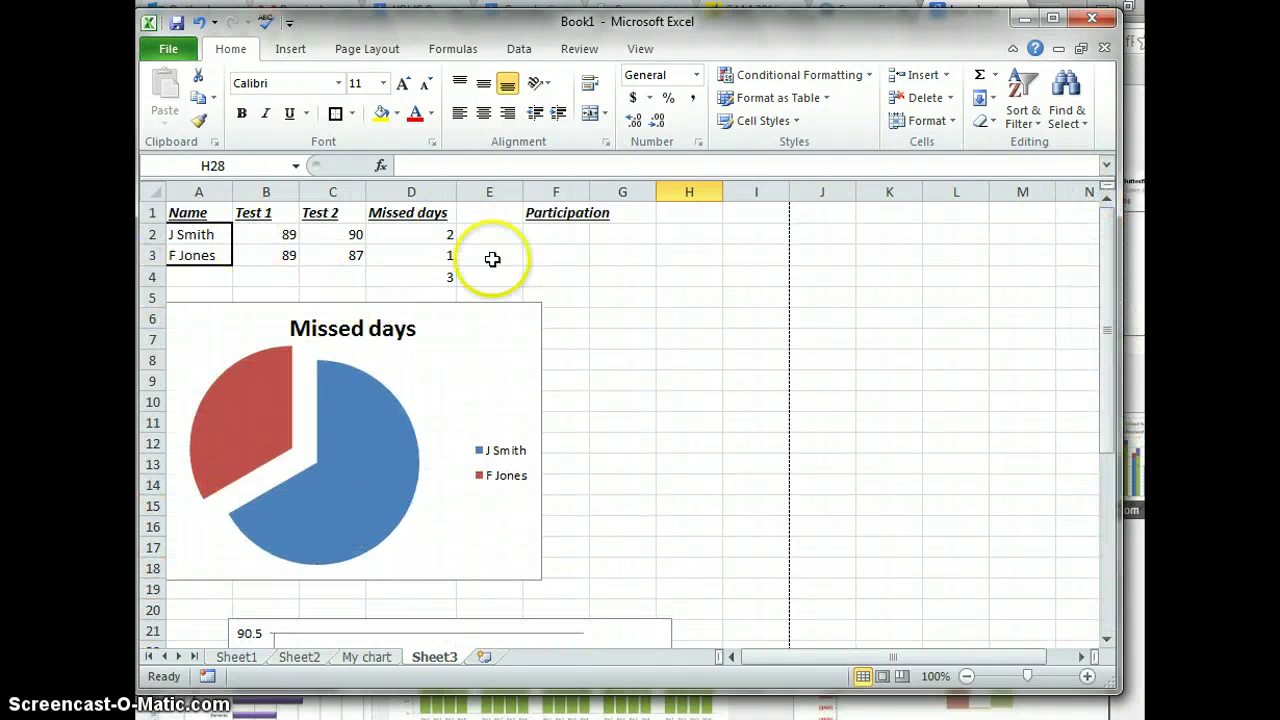
# Step: Apply the comma number style to the first student's missed-days value in D2
pyautogui.click(432, 240)
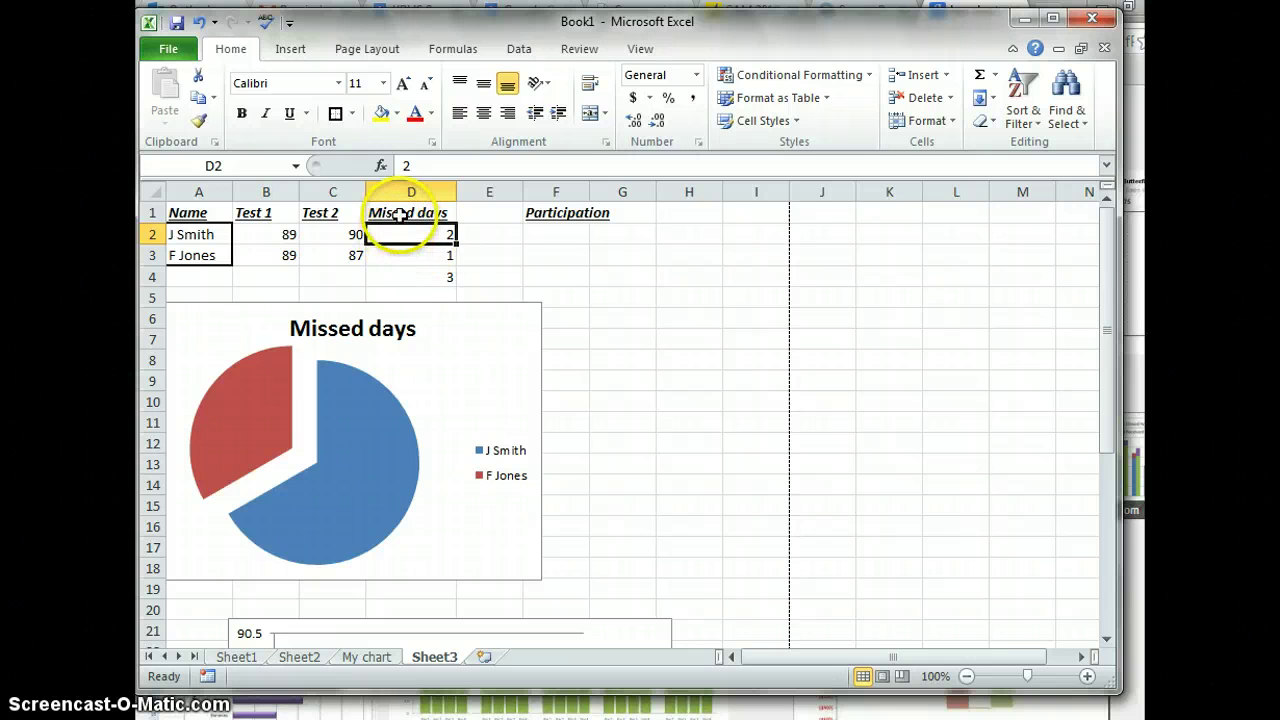
pyautogui.click(400, 216)
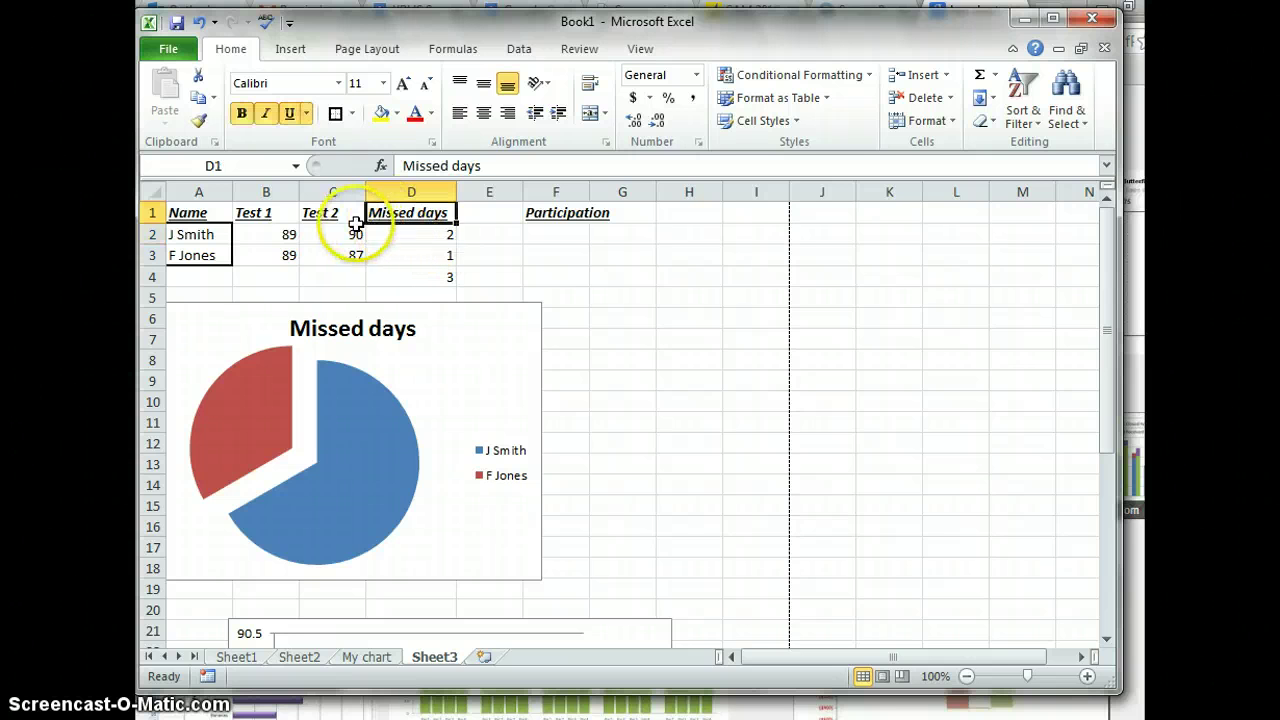
pyautogui.click(420, 233)
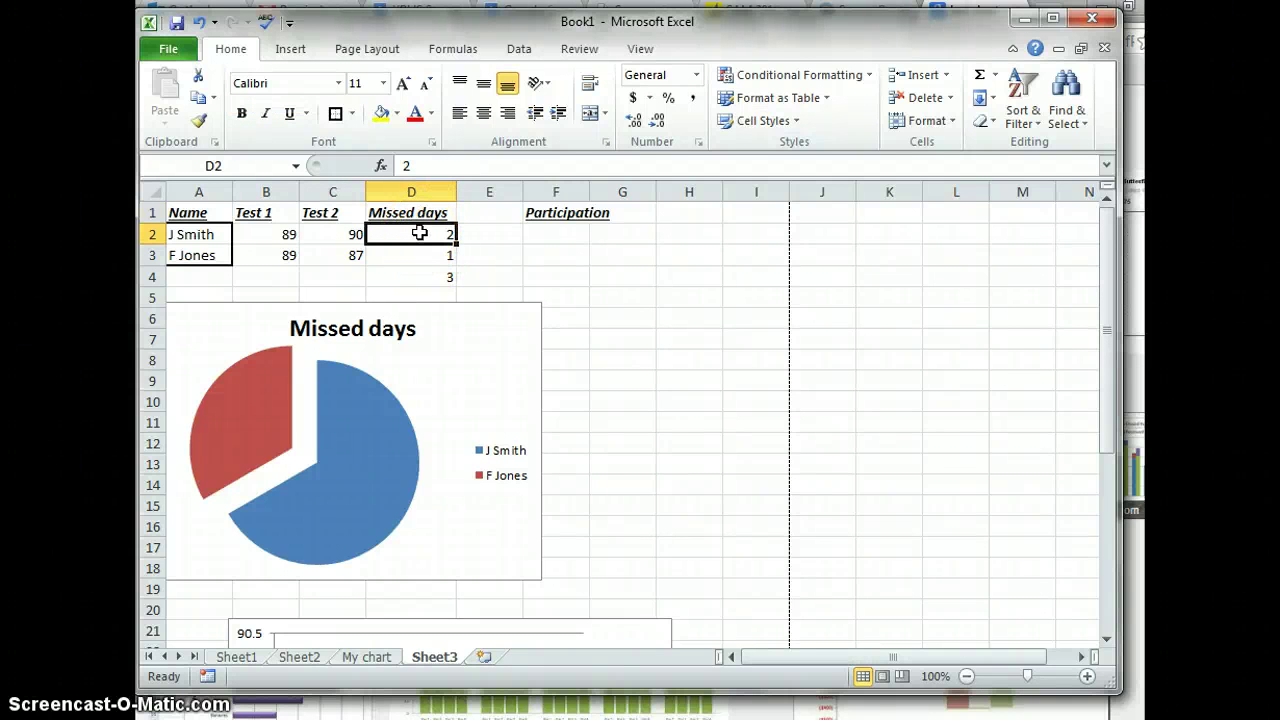
pyautogui.click(692, 103)
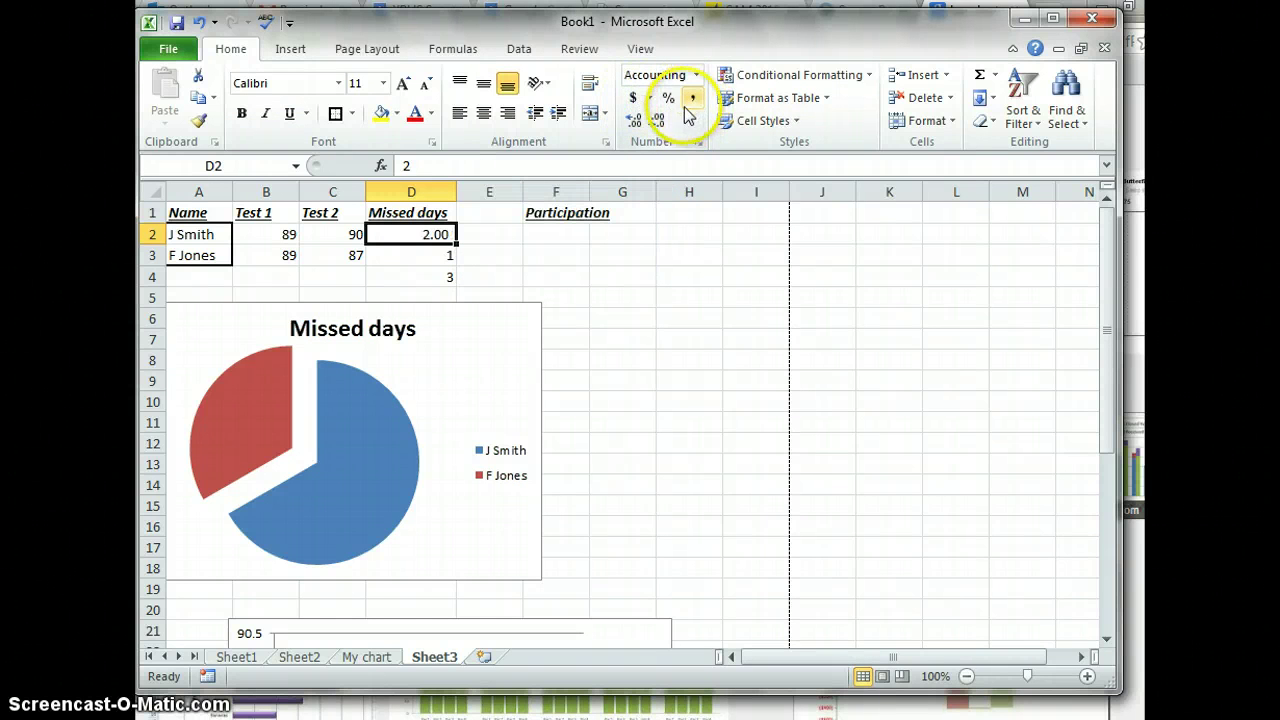
pyautogui.click(469, 262)
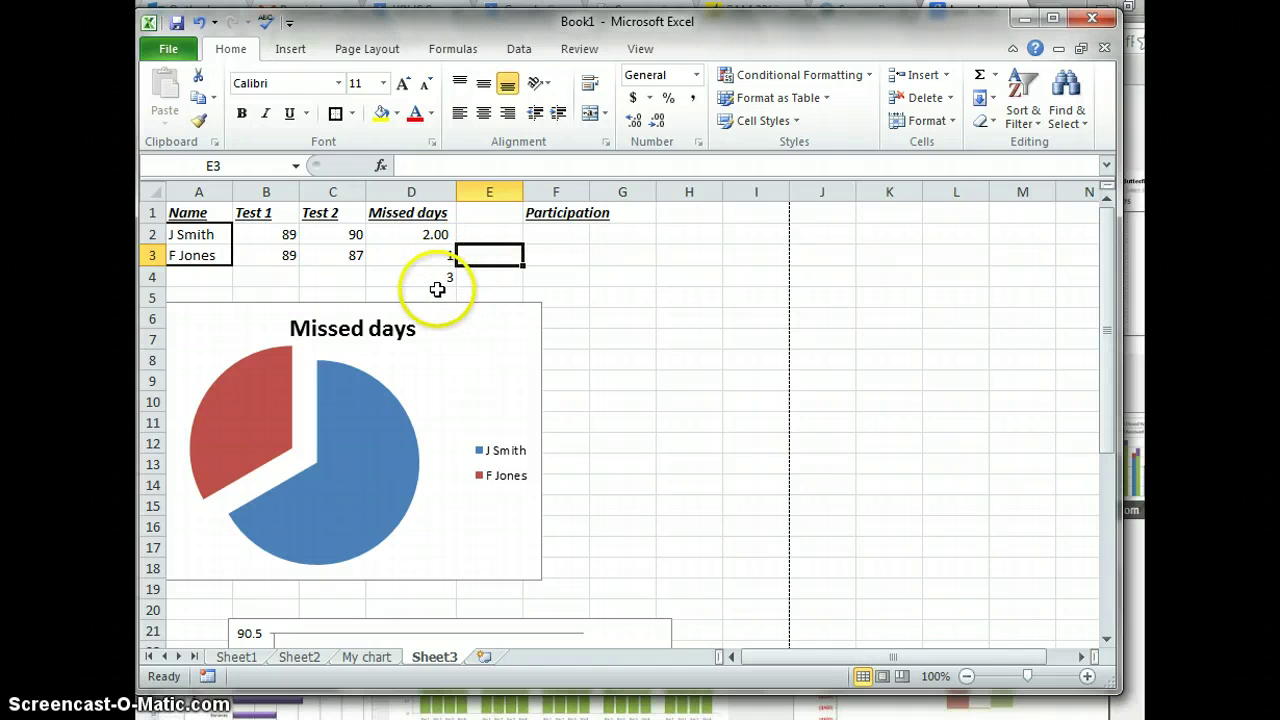
# Step: Wrap the missed-days total in D4 in a rounding function with zero digits: =ROUND(SUM(D2:D3),0)
pyautogui.click(436, 283)
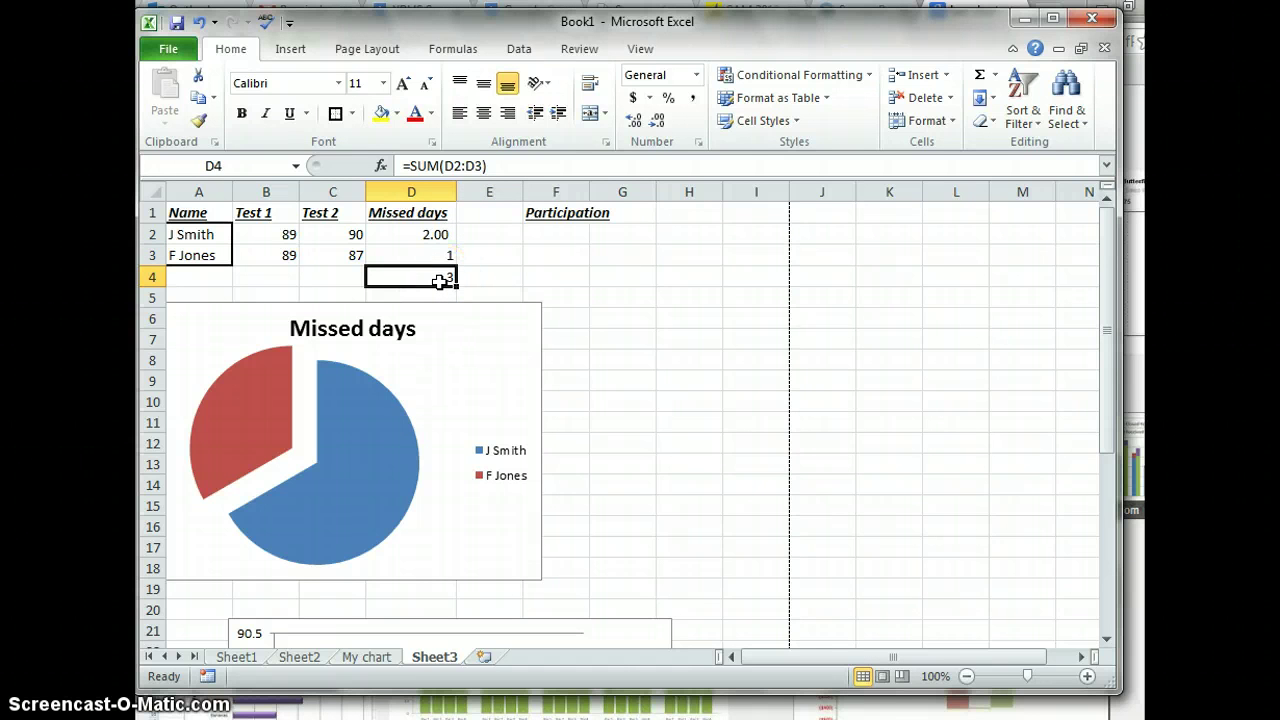
pyautogui.doubleClick(440, 282)
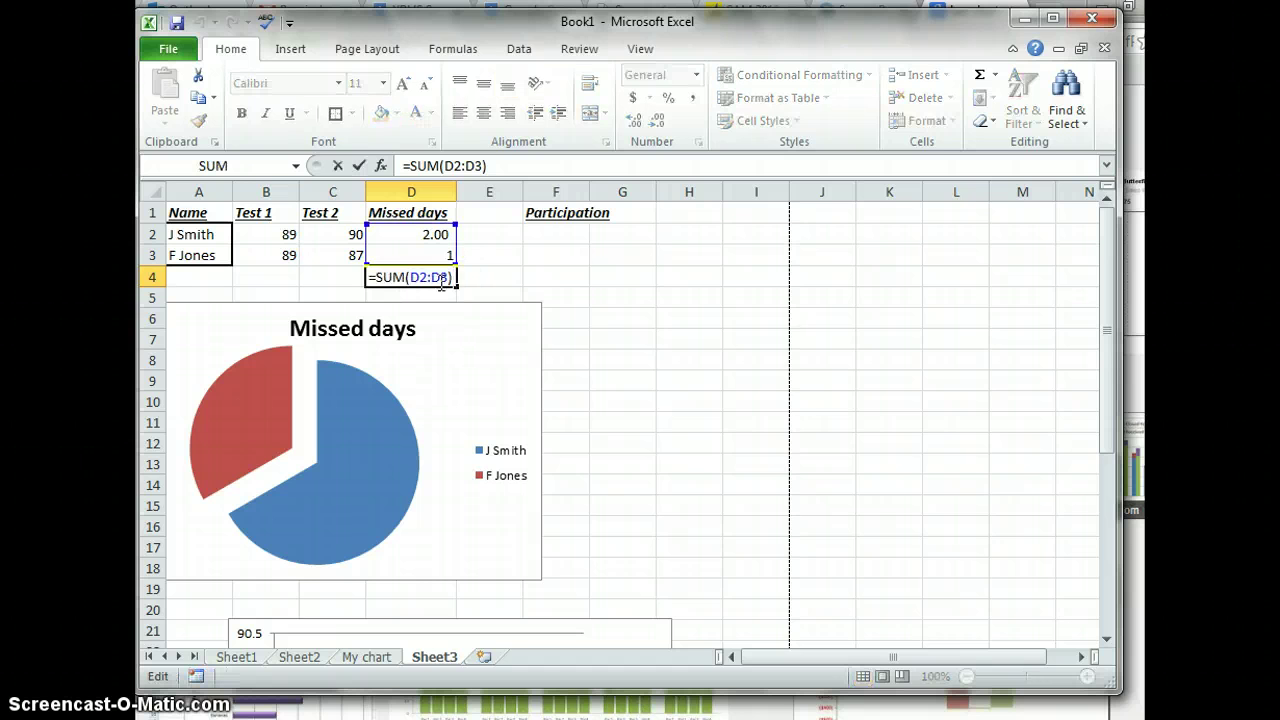
pyautogui.click(396, 275)
pyautogui.write('round')
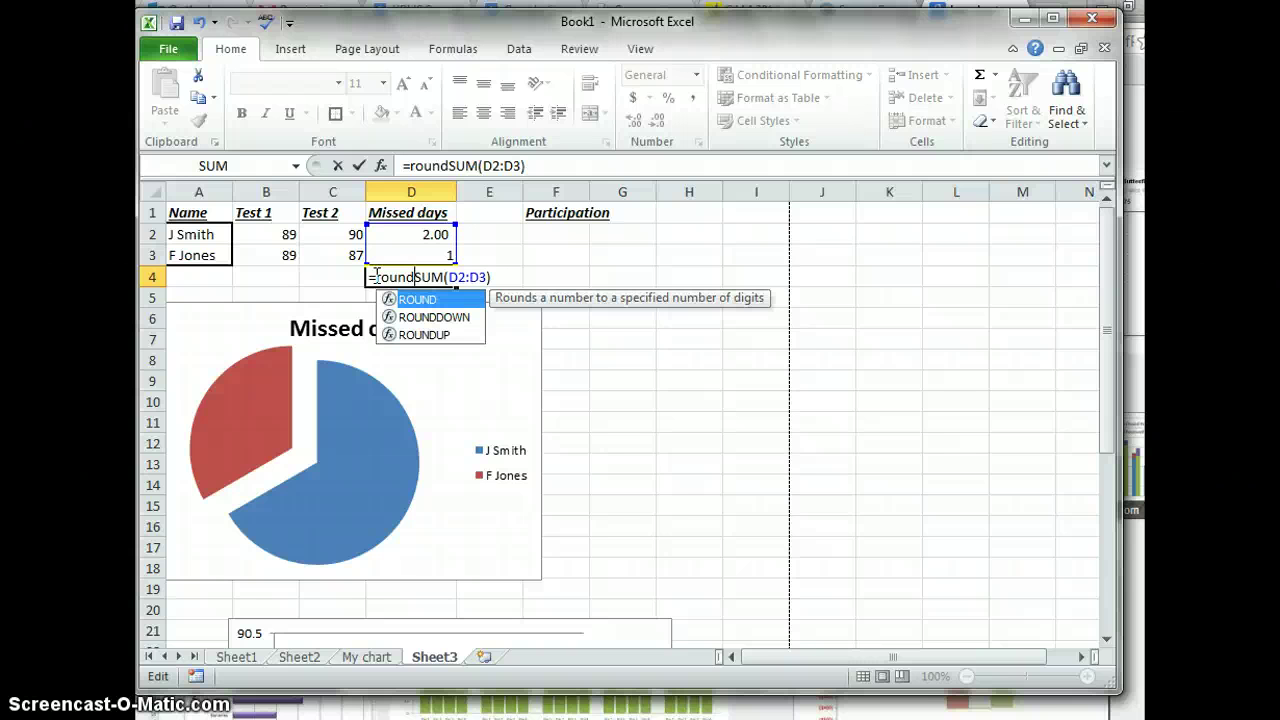
pyautogui.write('(')
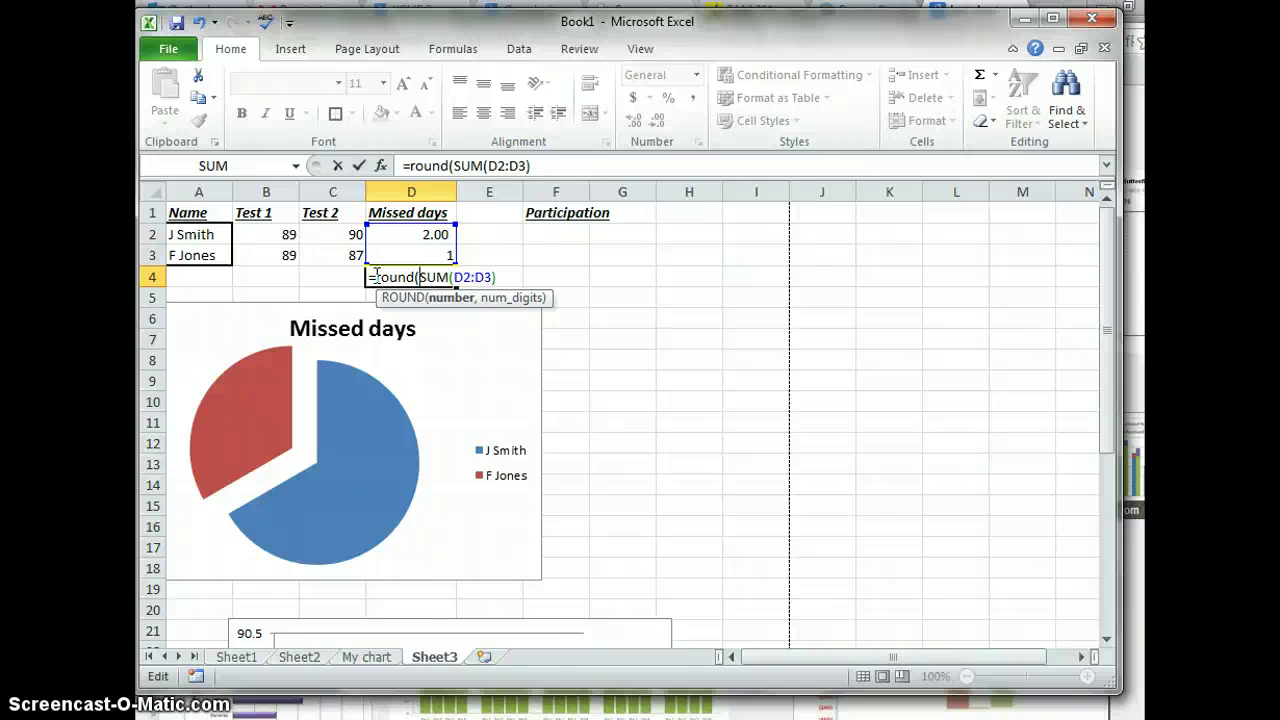
pyautogui.click(494, 277)
pyautogui.write(',')
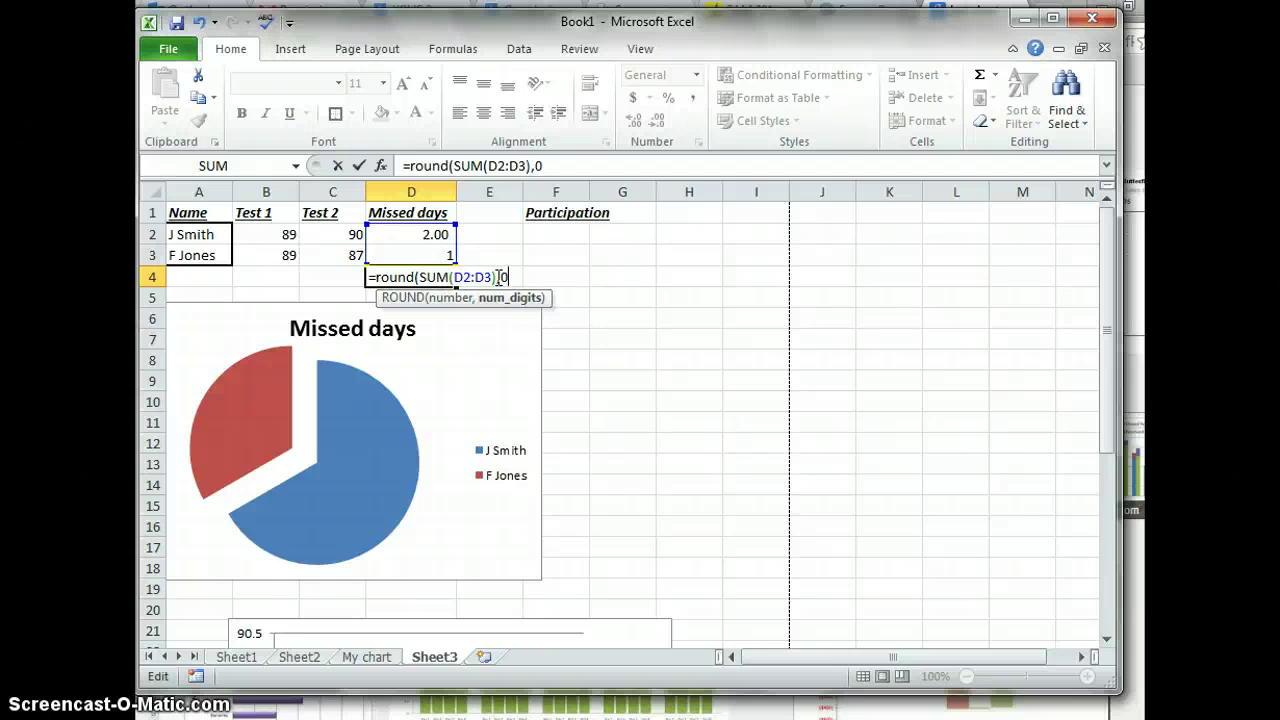
pyautogui.write('0)')
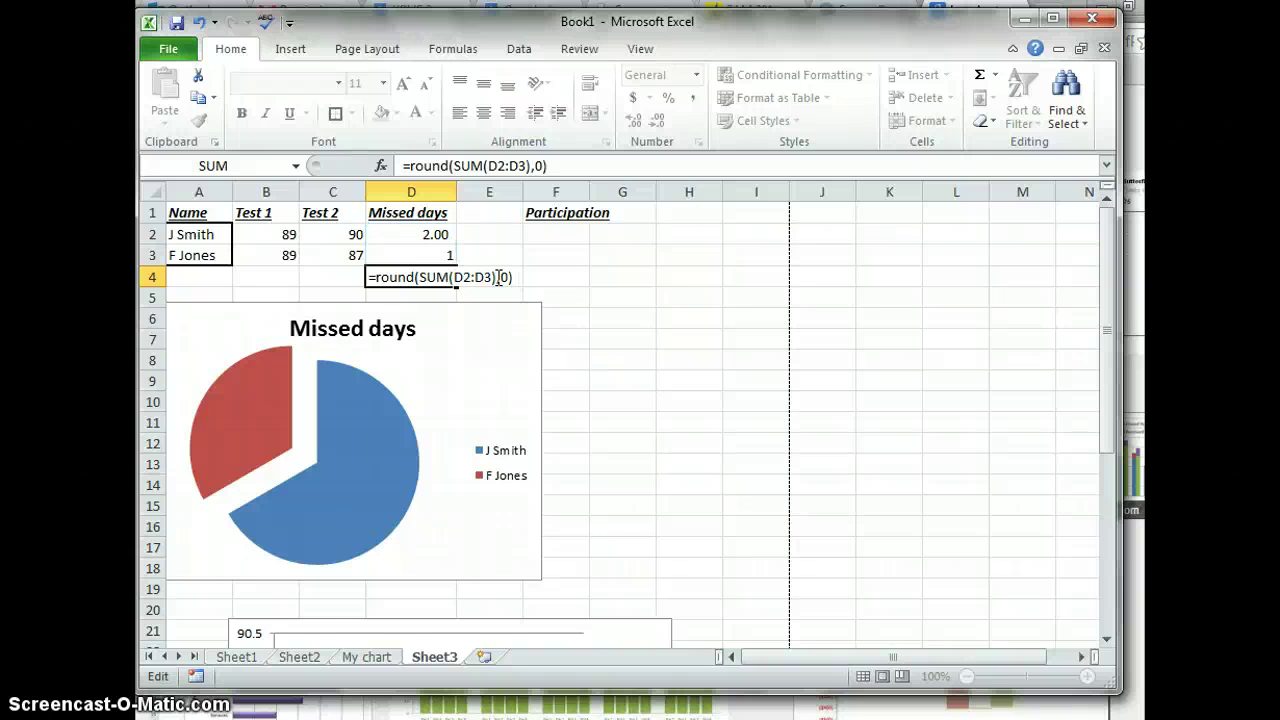
pyautogui.press('Return')
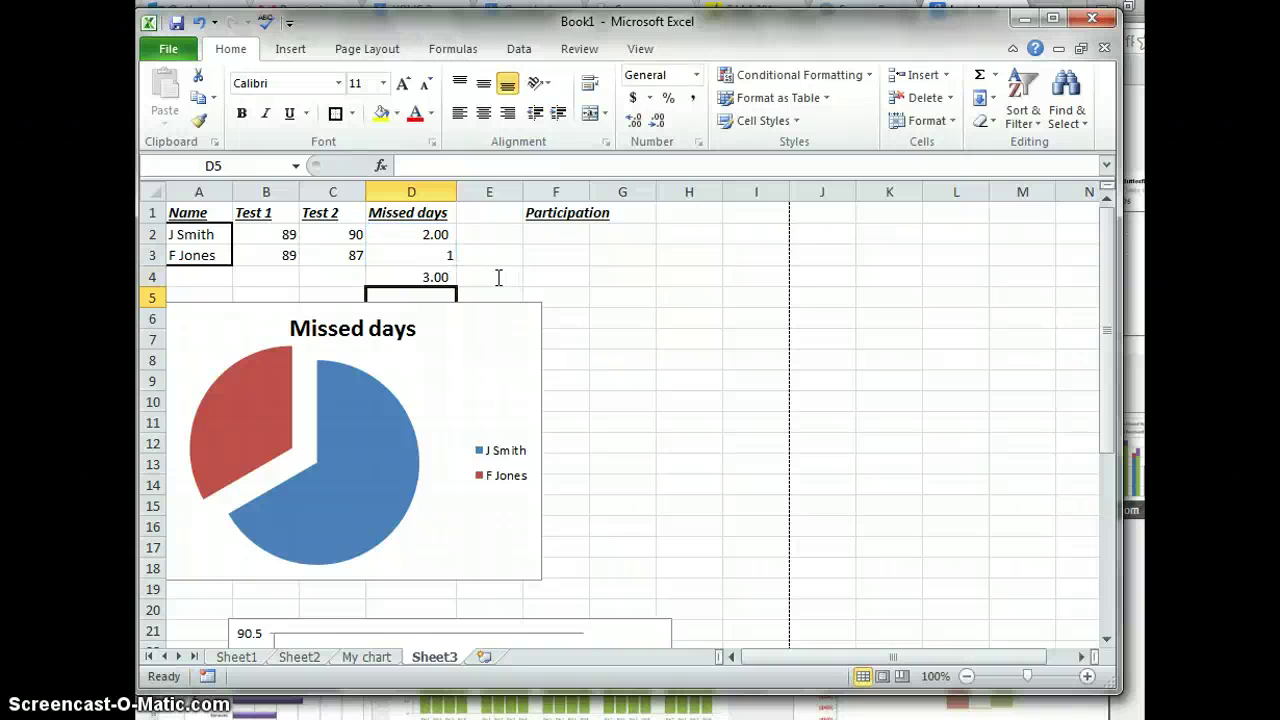
pyautogui.click(443, 277)
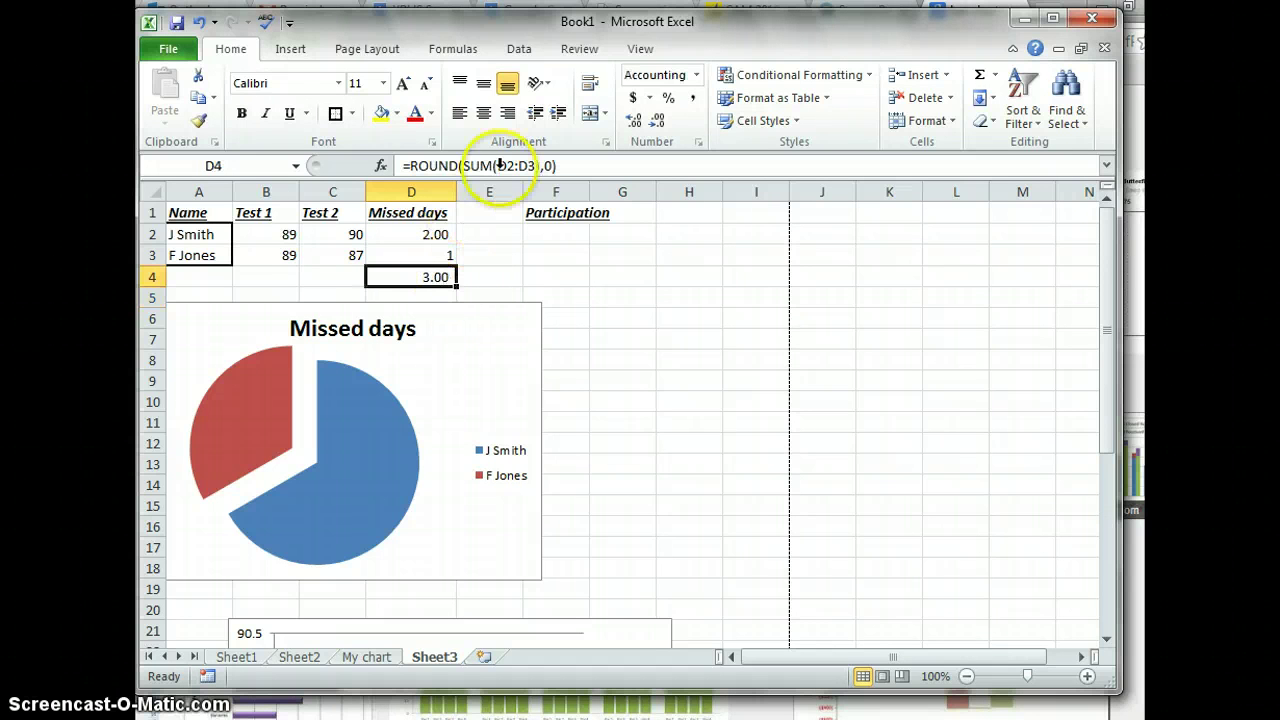
pyautogui.click(497, 286)
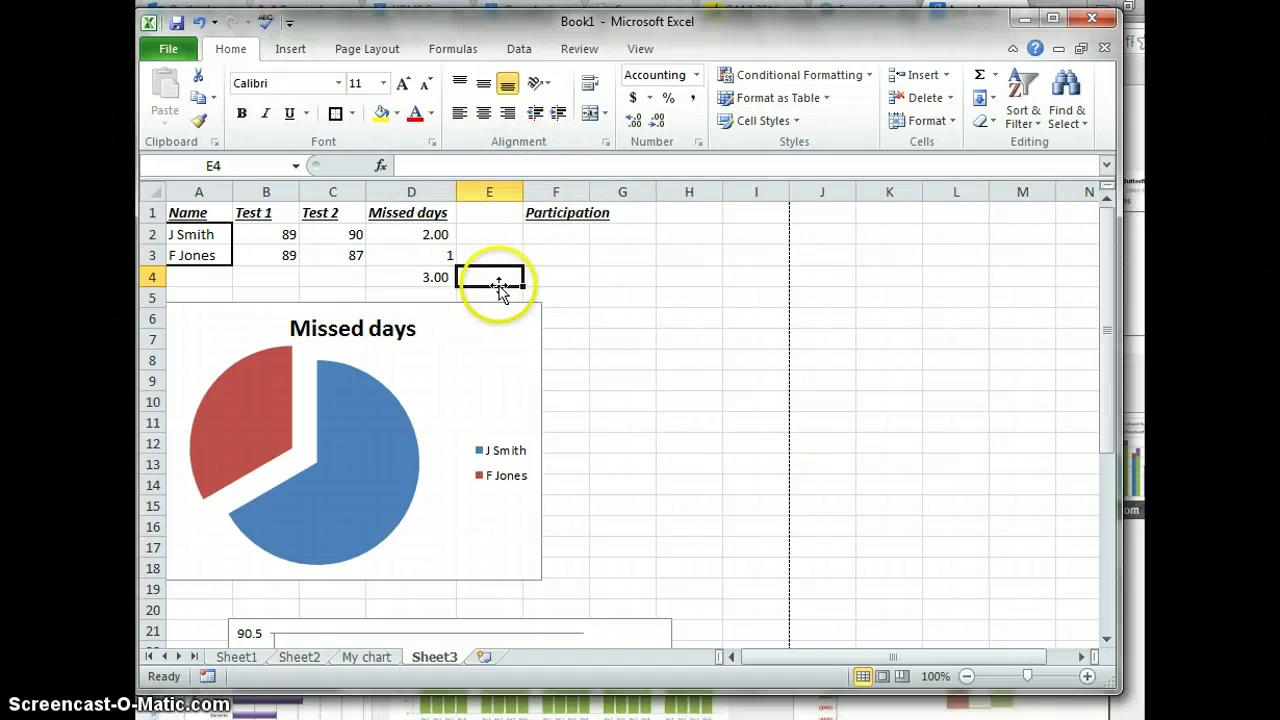
# Step: Show the missed-days values in D2 and D4 without decimal places
pyautogui.click(424, 293)
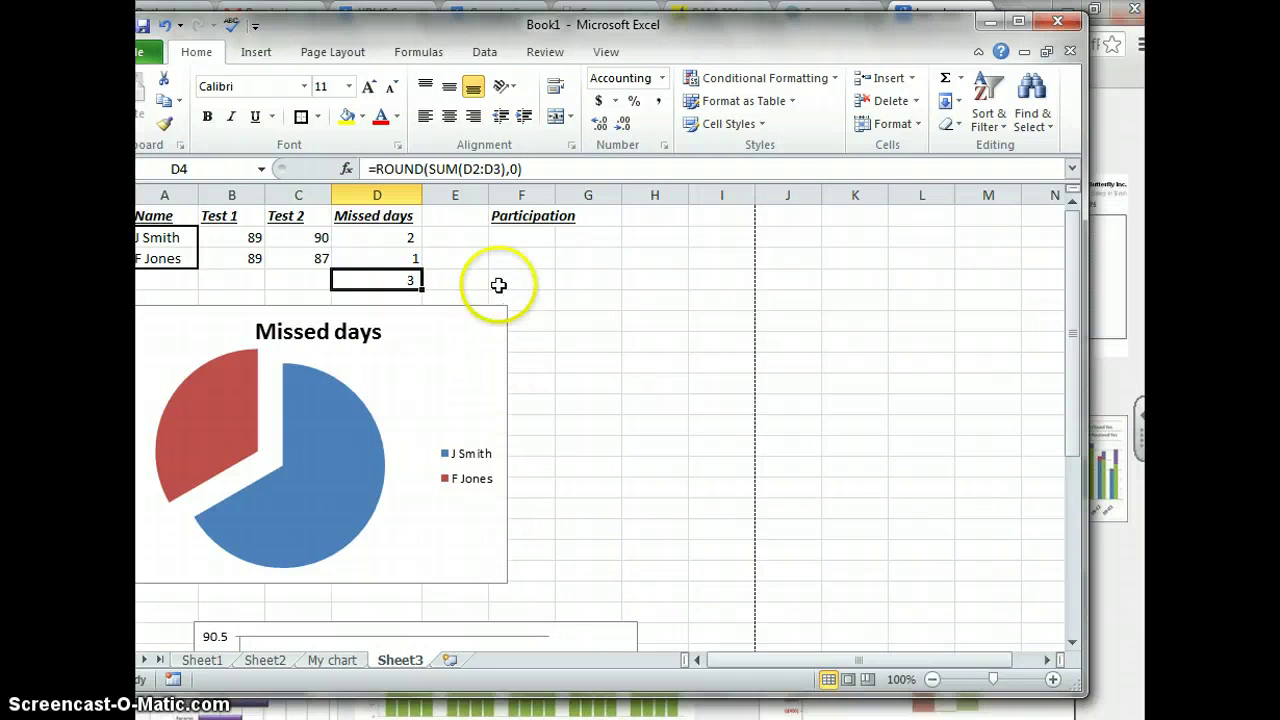
pyautogui.click(437, 285)
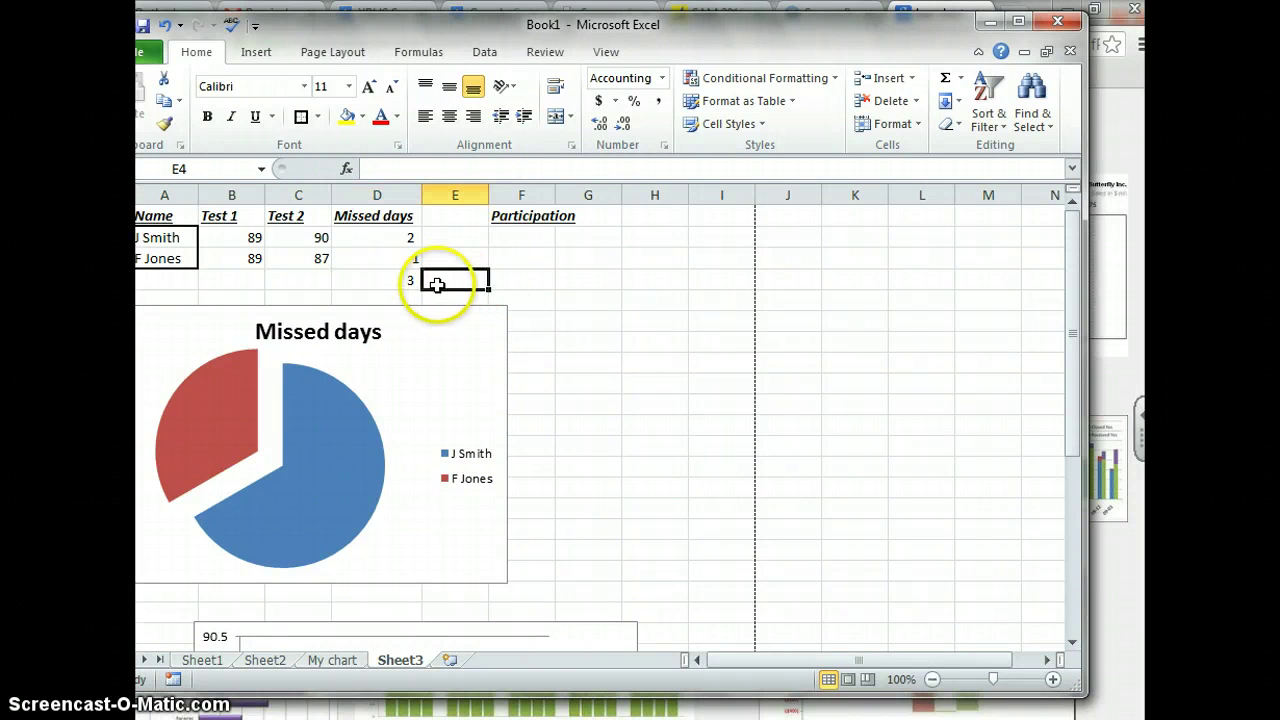
# Step: Reapply the comma number style with two decimal places to the first student's missed-days value in D2
pyautogui.click(412, 286)
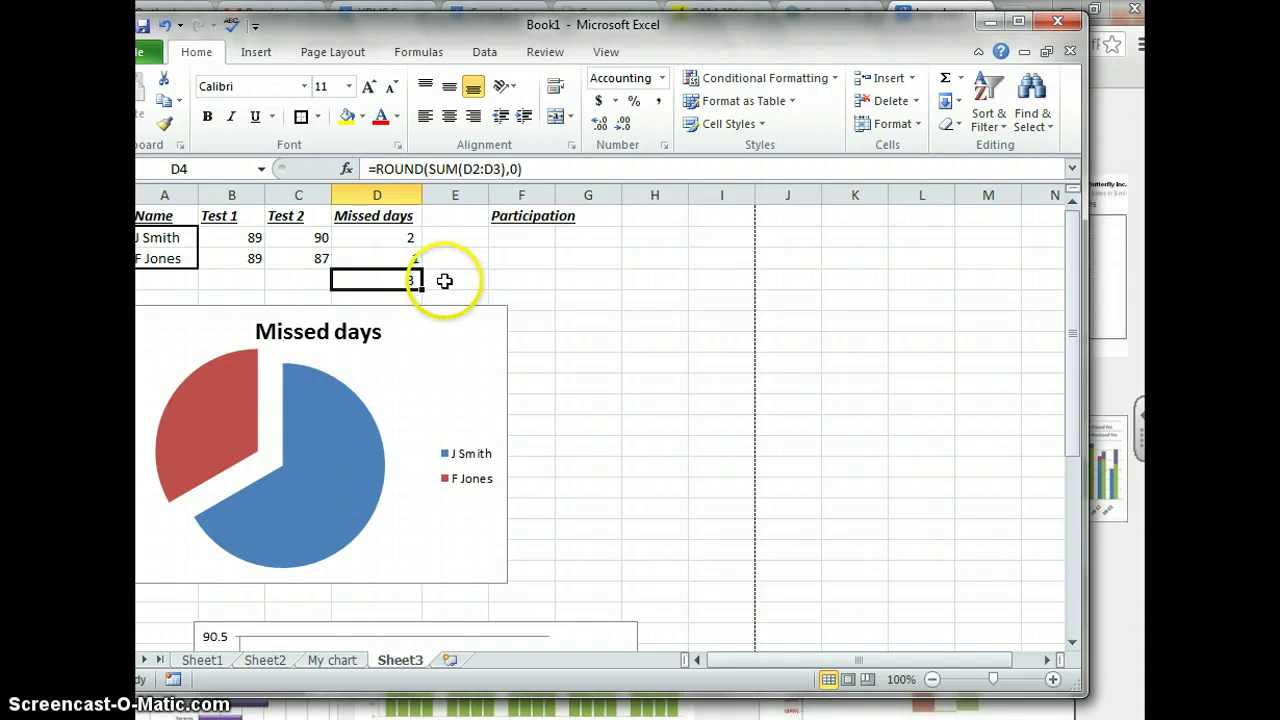
pyautogui.click(406, 234)
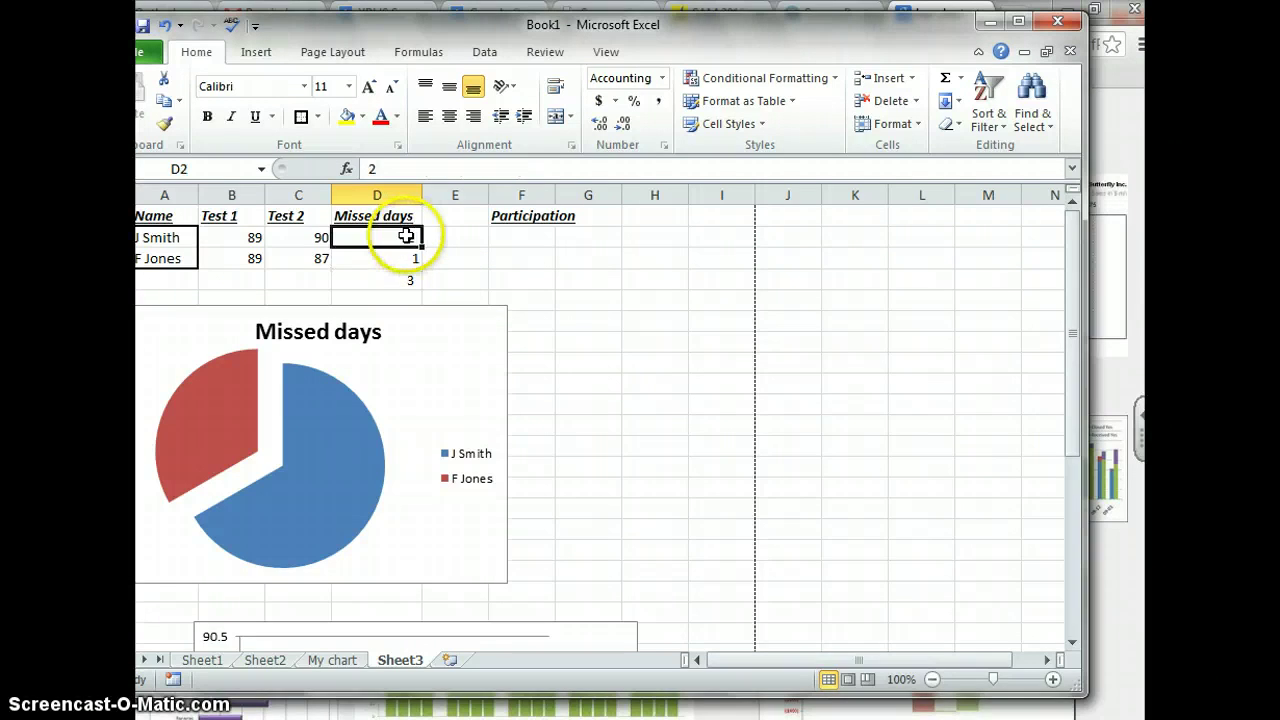
pyautogui.click(658, 104)
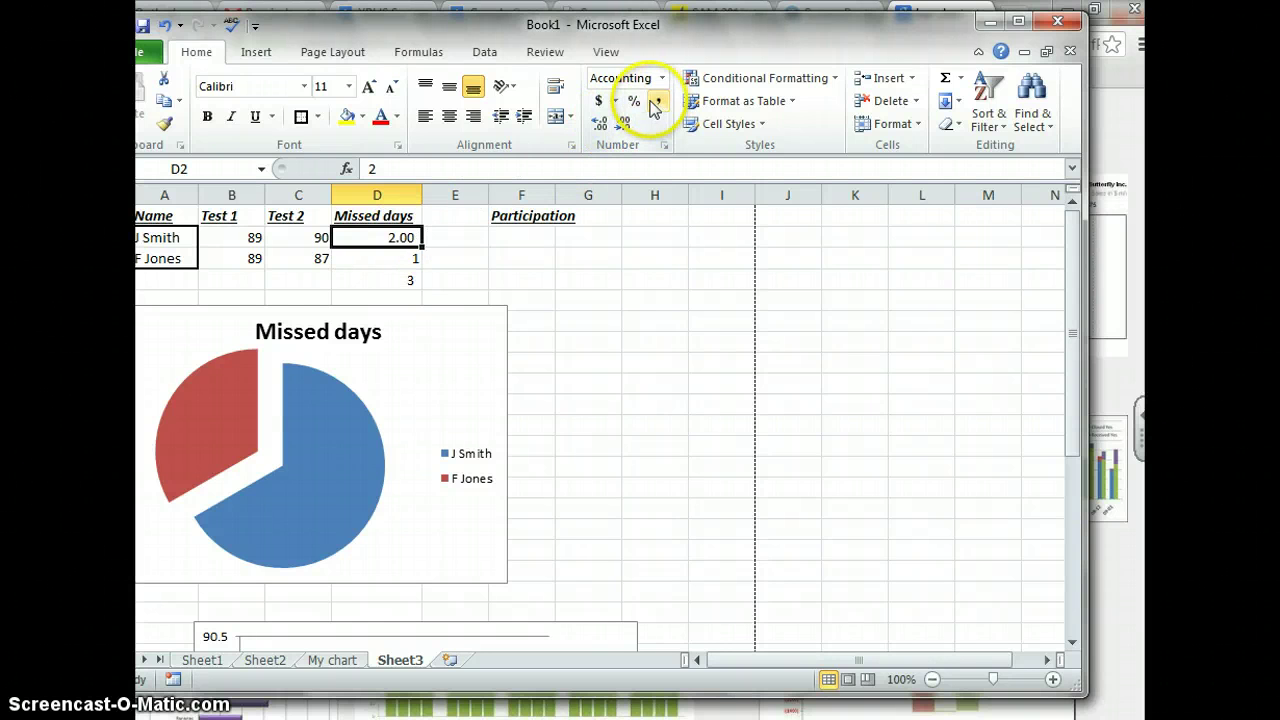
pyautogui.click(462, 276)
# Step: Examine the rounding formula behind the missed-days total in D4, leaving it as it is
pyautogui.click(390, 286)
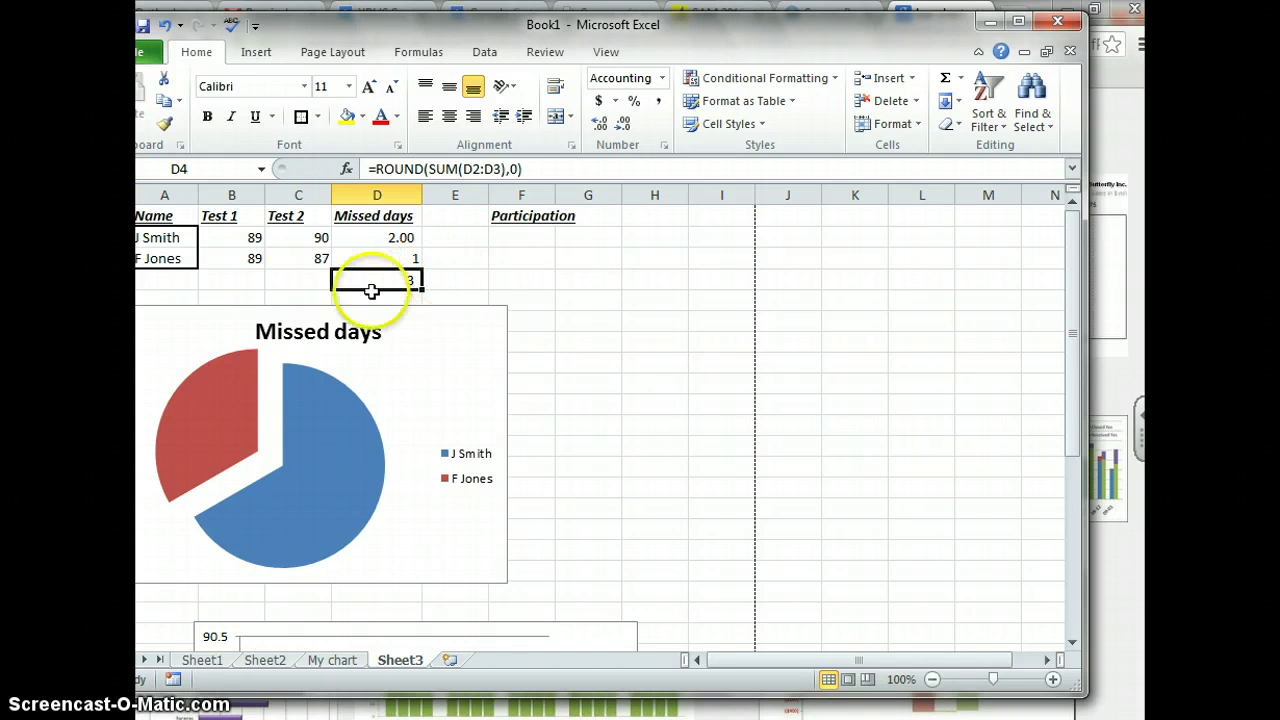
pyautogui.doubleClick(408, 274)
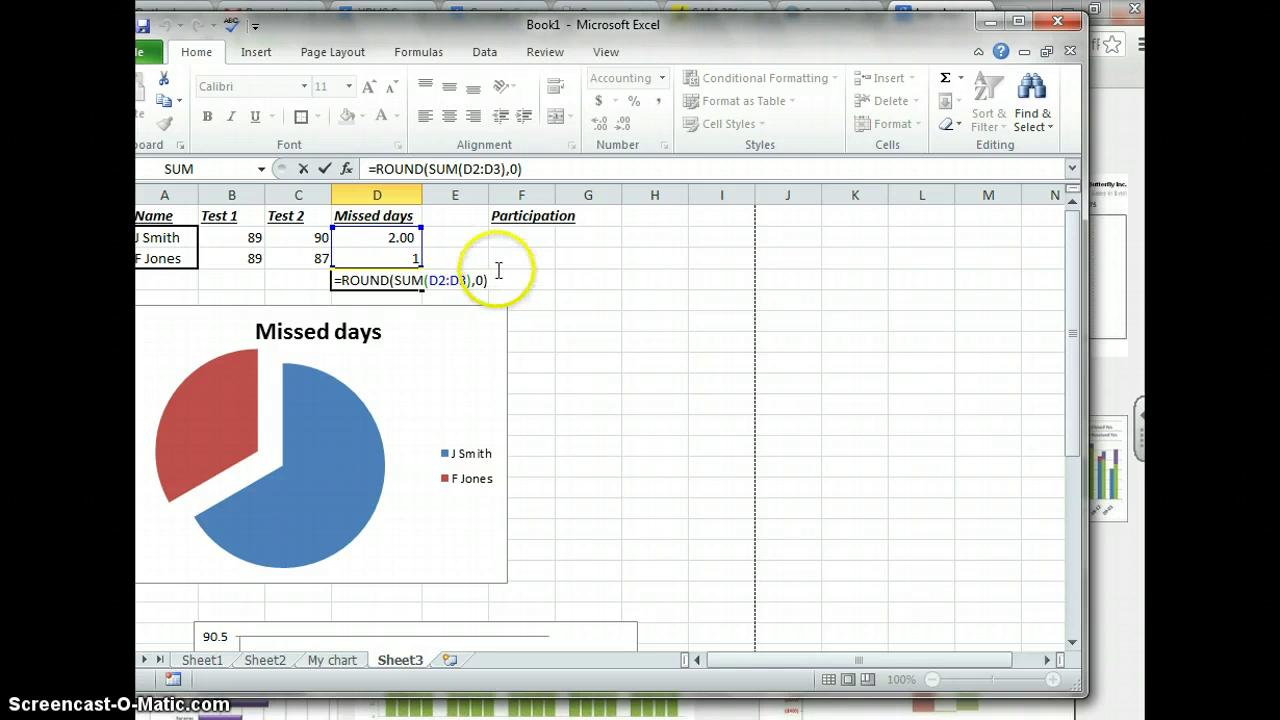
pyautogui.press('Return')
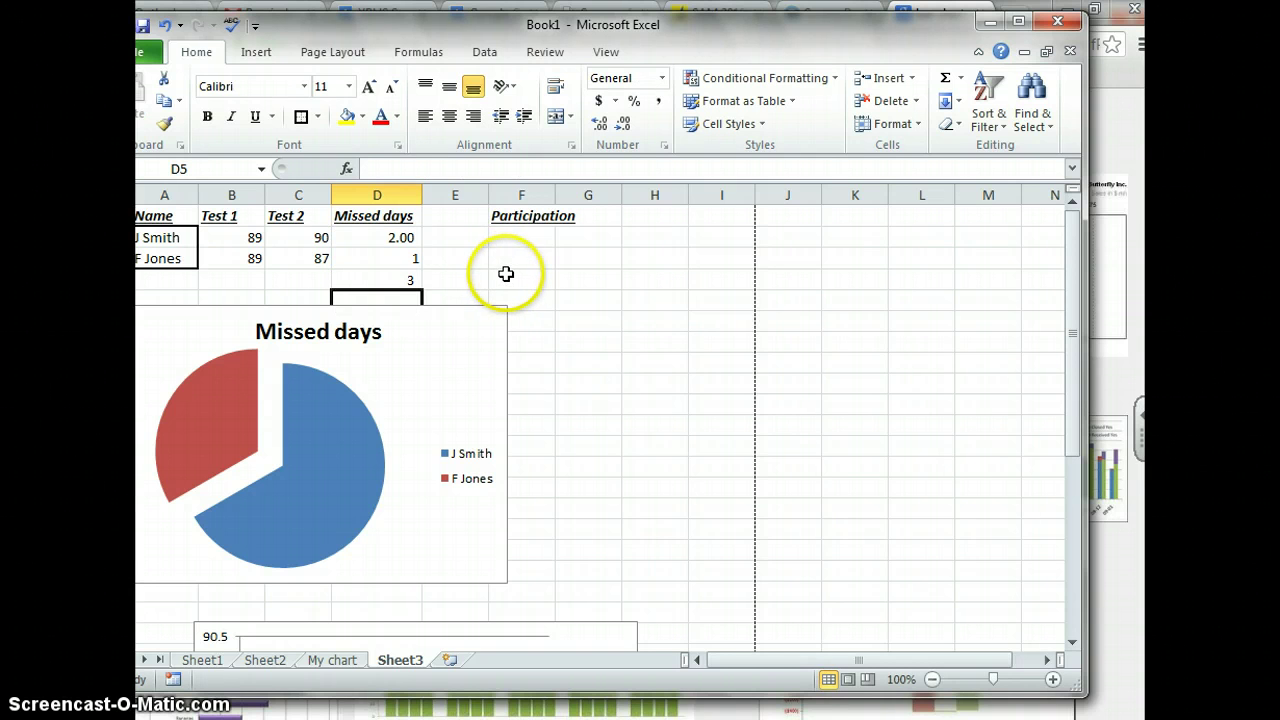